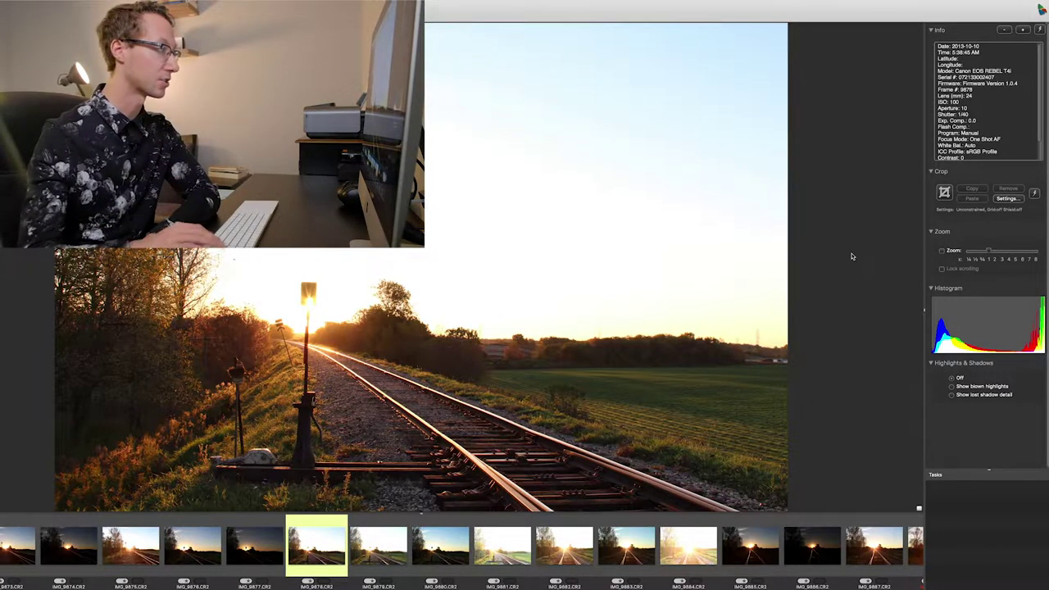
- Compare the dark exposure IMG_9877 with the bright exposure IMG_9878, ending on IMG_9878
{"action": "key", "text": "Left"}
{"action": "key", "text": "Right"}
{"action": "key", "text": "Left"}
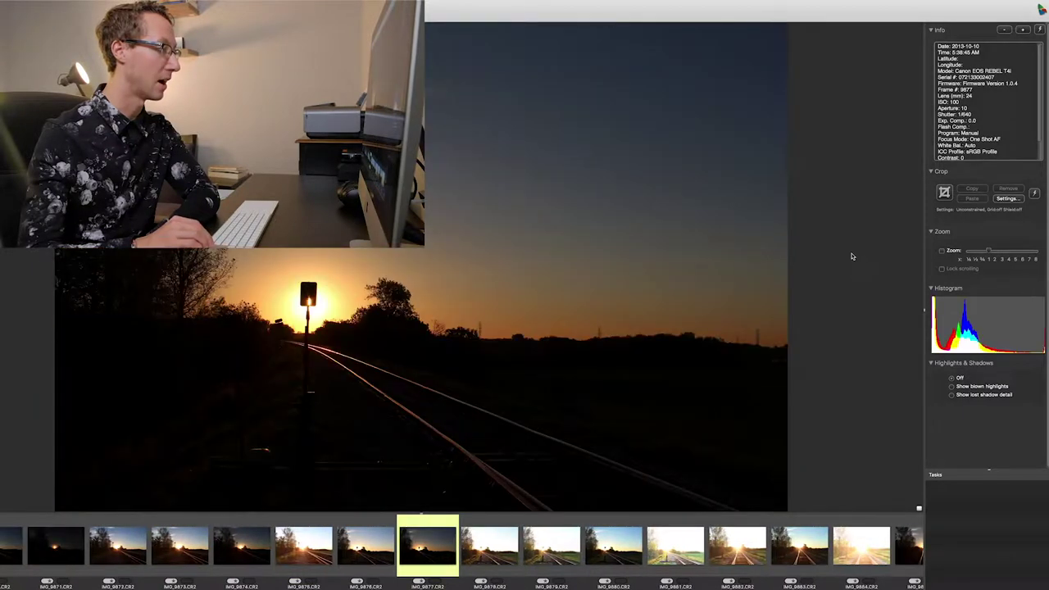
{"action": "key", "text": "Right"}
{"action": "key", "text": "Left"}
{"action": "key", "text": "Right"}
{"action": "key", "text": "Left"}
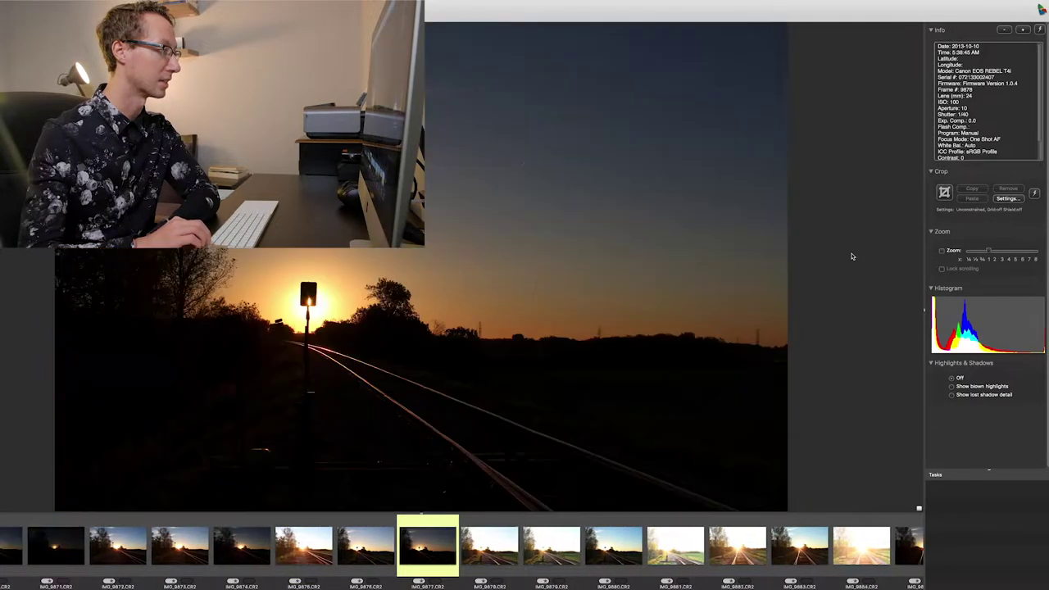
{"action": "key", "text": "Right"}
- Move on to IMG_9879 and then the darker IMG_9880
{"action": "key", "text": "Right"}
{"action": "key", "text": "Left"}
{"action": "key", "text": "Right"}
{"action": "key", "text": "Left"}
{"action": "key", "text": "Right"}
{"action": "key", "text": "Right"}
{"action": "key", "text": "Left"}
{"action": "key", "text": "Right"}
{"action": "key", "text": "Left"}
{"action": "key", "text": "Right"}
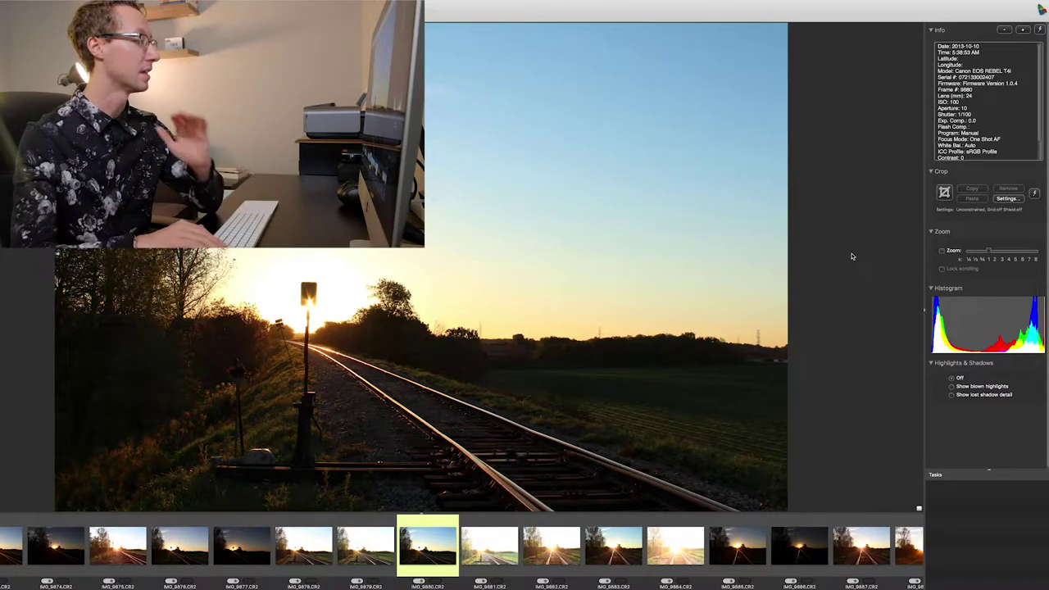
- Advance through IMG_9882, IMG_9892, IMG_9895 and portrait IMG_9899 to the landscape IMG_9902 JPG
{"action": "key", "text": "Right"}
{"action": "key", "text": "Right"}
{"action": "key", "text": "Right"}
{"action": "key", "text": "Right"}
{"action": "key", "text": "Right"}
{"action": "key", "text": "Right"}
{"action": "key", "text": "Right"}
{"action": "key", "text": "Right"}
{"action": "key", "text": "Right"}
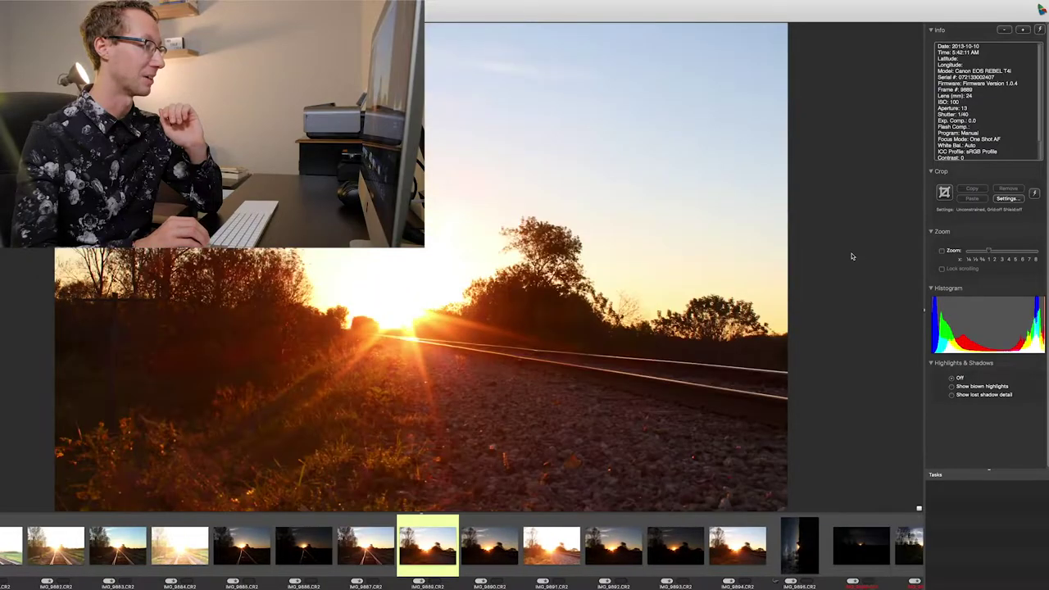
{"action": "key", "text": "Right"}
{"action": "key", "text": "Right"}
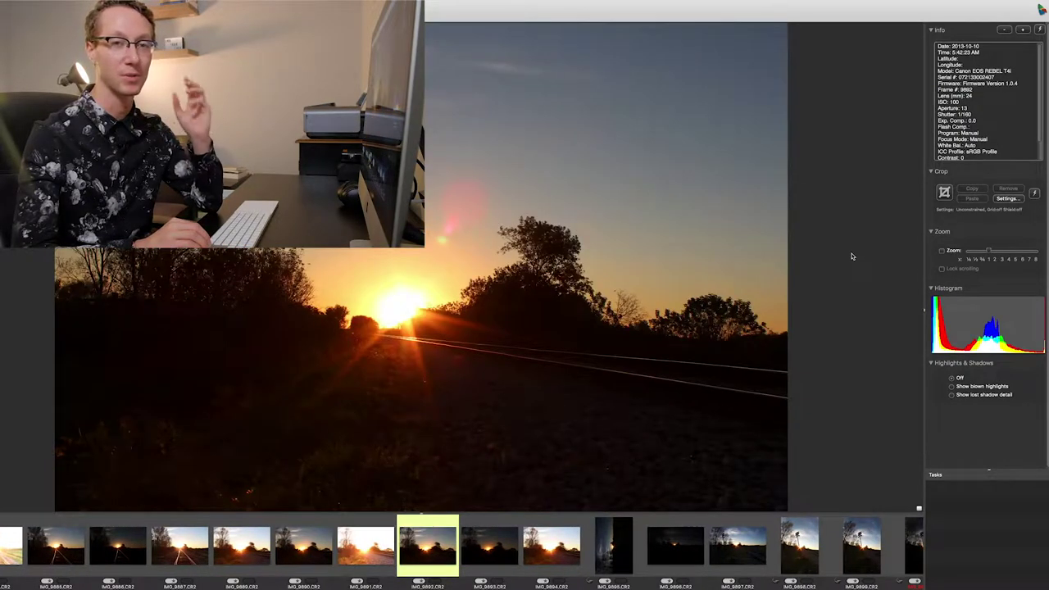
{"action": "key", "text": "Right"}
{"action": "key", "text": "Right"}
{"action": "key", "text": "Left"}
{"action": "key", "text": "Right"}
{"action": "key", "text": "Right"}
{"action": "key", "text": "Right"}
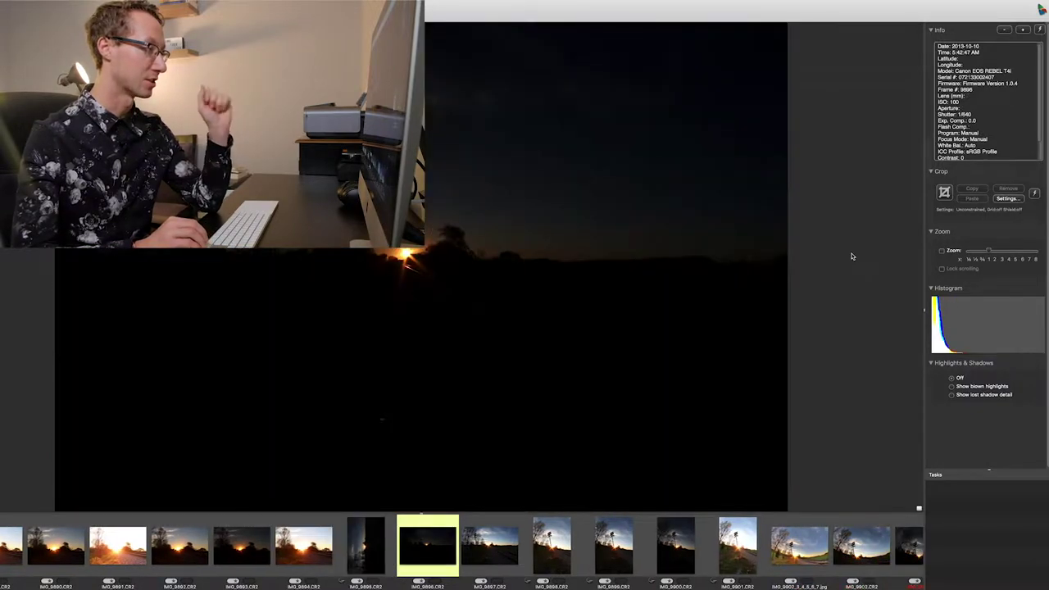
{"action": "key", "text": "Right"}
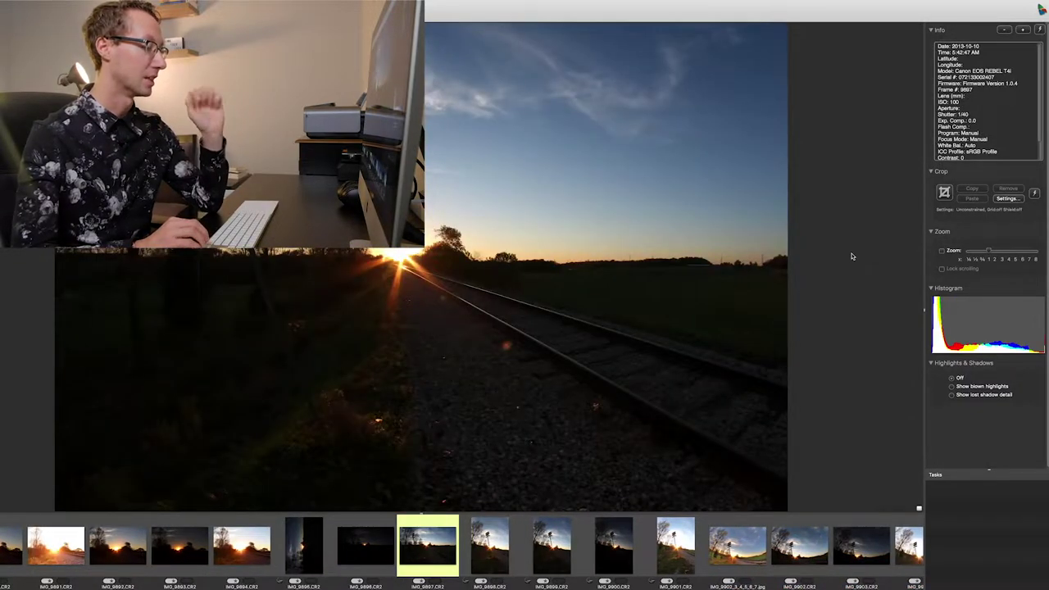
{"action": "key", "text": "Right"}
{"action": "key", "text": "Right"}
{"action": "key", "text": "Right"}
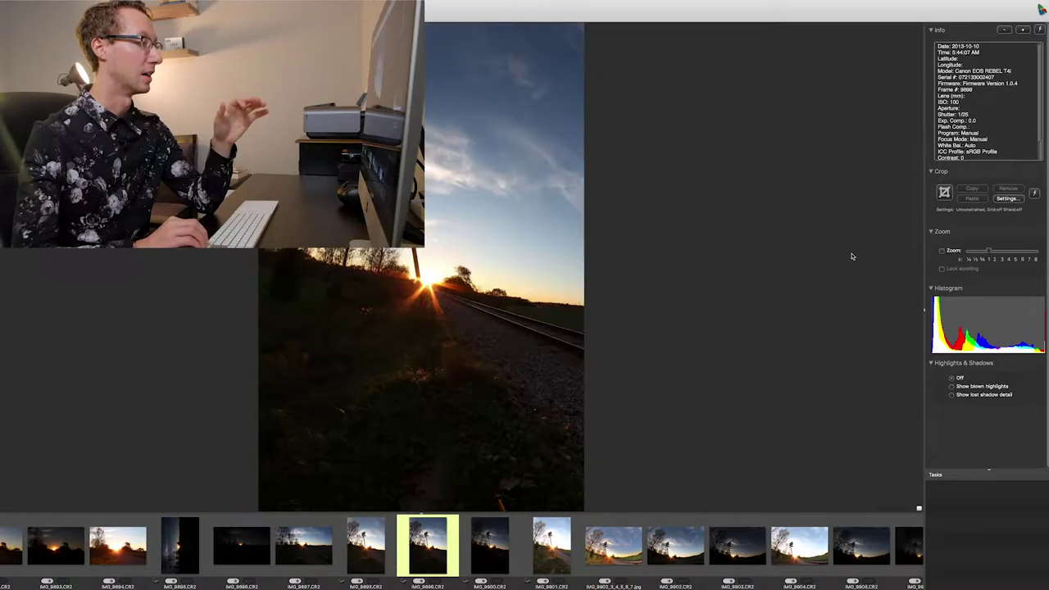
{"action": "key", "text": "Right"}
{"action": "key", "text": "Right"}
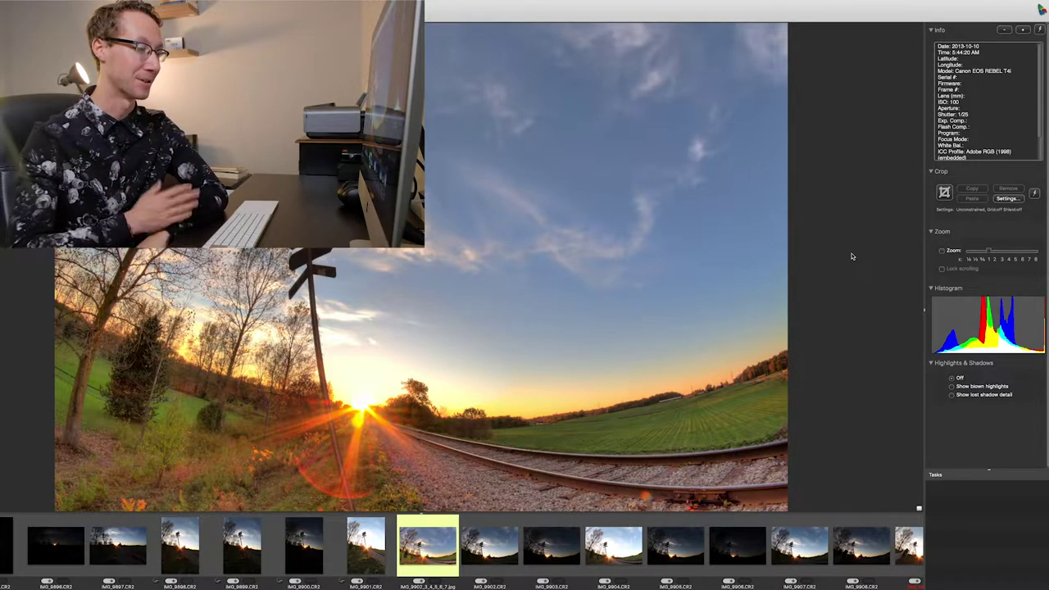
- Step through the fisheye sunset shots, comparing IMG_9908, IMG_9909 and IMG_9911
{"action": "key", "text": "Right"}
{"action": "key", "text": "Right"}
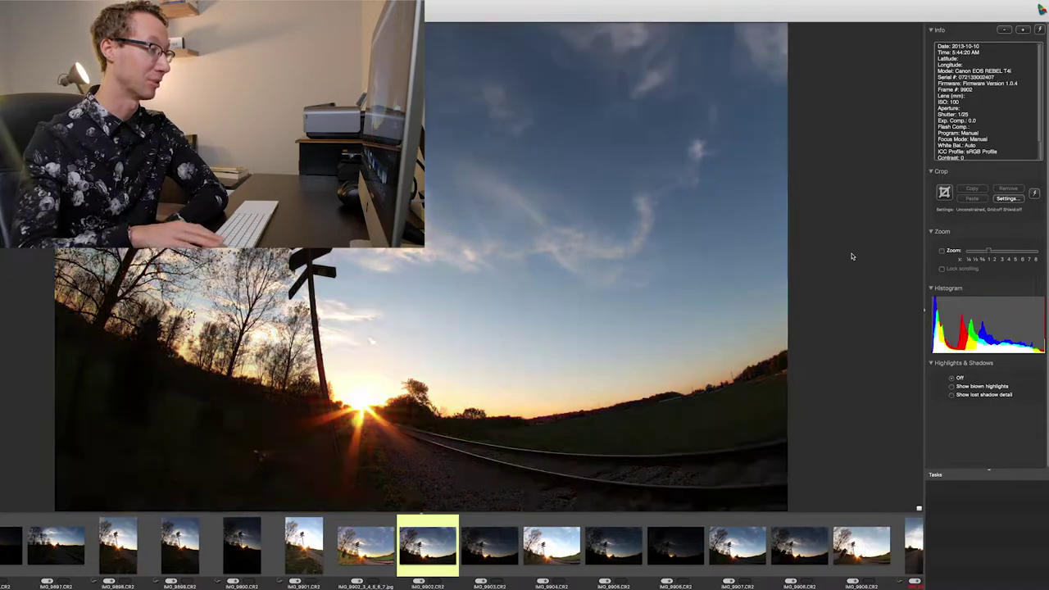
{"action": "key", "text": "Right"}
{"action": "key", "text": "Right"}
{"action": "key", "text": "Right"}
{"action": "key", "text": "Right"}
{"action": "key", "text": "Right"}
{"action": "key", "text": "Right"}
{"action": "key", "text": "Right"}
{"action": "key", "text": "Left"}
{"action": "key", "text": "Left"}
{"action": "key", "text": "Right"}
{"action": "key", "text": "Right"}
{"action": "key", "text": "Left"}
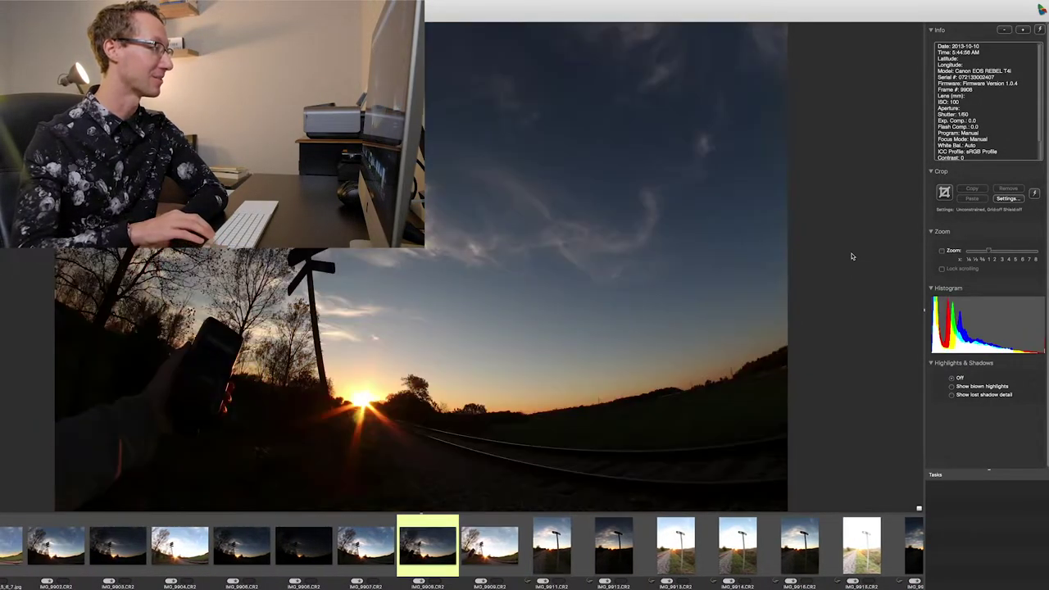
{"action": "key", "text": "Left"}
{"action": "key", "text": "Right"}
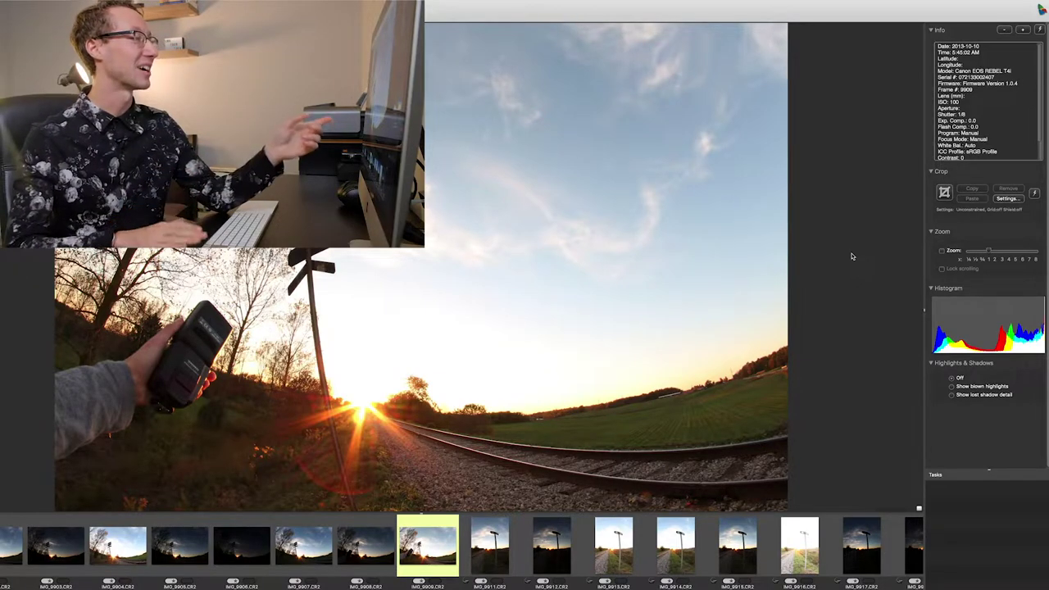
- Compare neighbouring exposures IMG_9907 and IMG_9908, then advance to IMG_9912
{"action": "key", "text": "Right"}
{"action": "key", "text": "Left"}
{"action": "key", "text": "Left"}
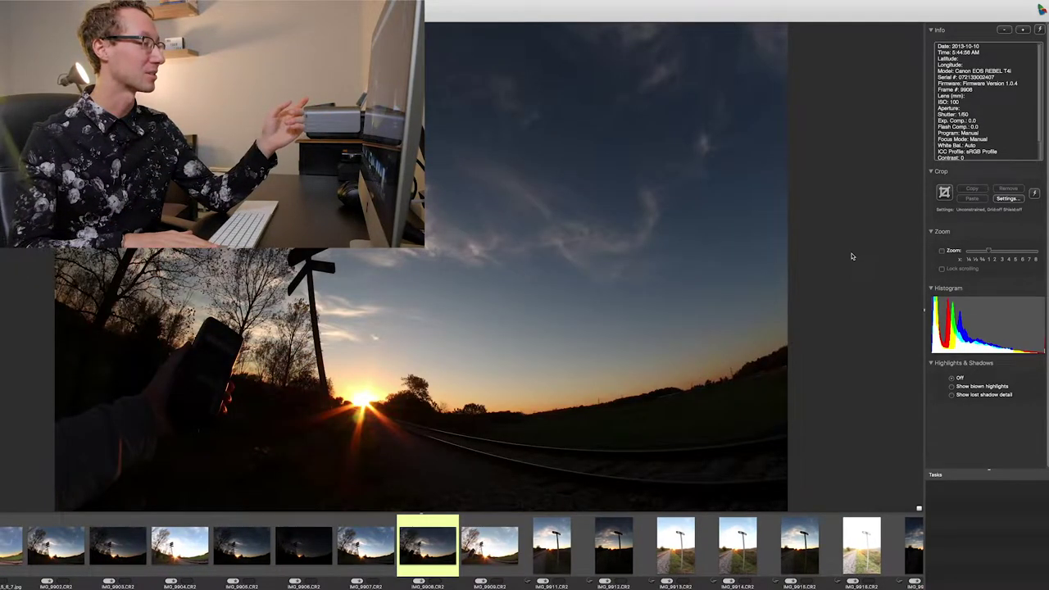
{"action": "key", "text": "Left"}
{"action": "key", "text": "Right"}
{"action": "key", "text": "Left"}
{"action": "key", "text": "Right"}
{"action": "key", "text": "Right"}
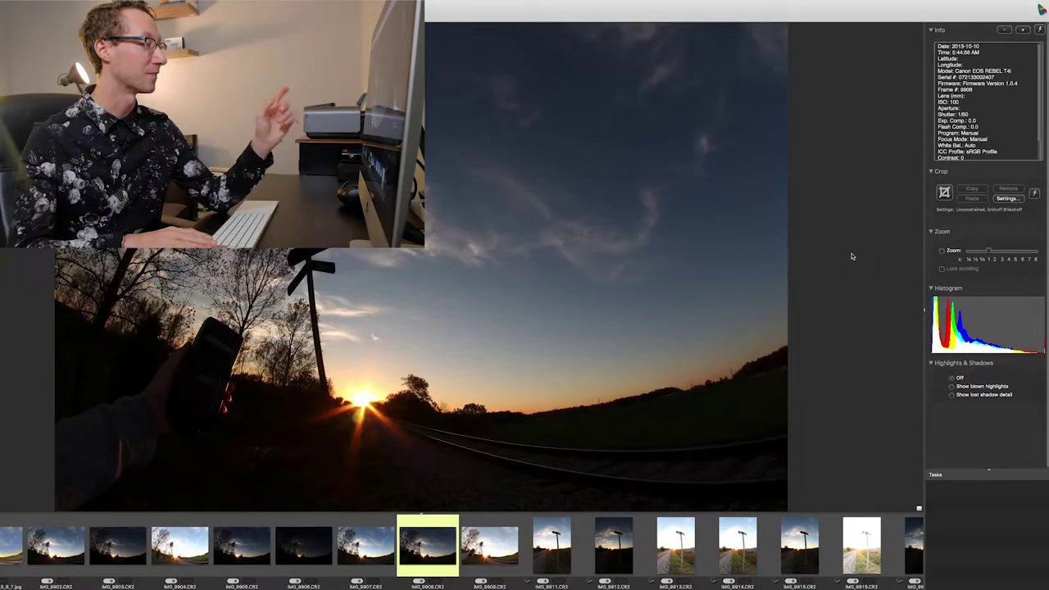
{"action": "key", "text": "Left"}
{"action": "key", "text": "Right"}
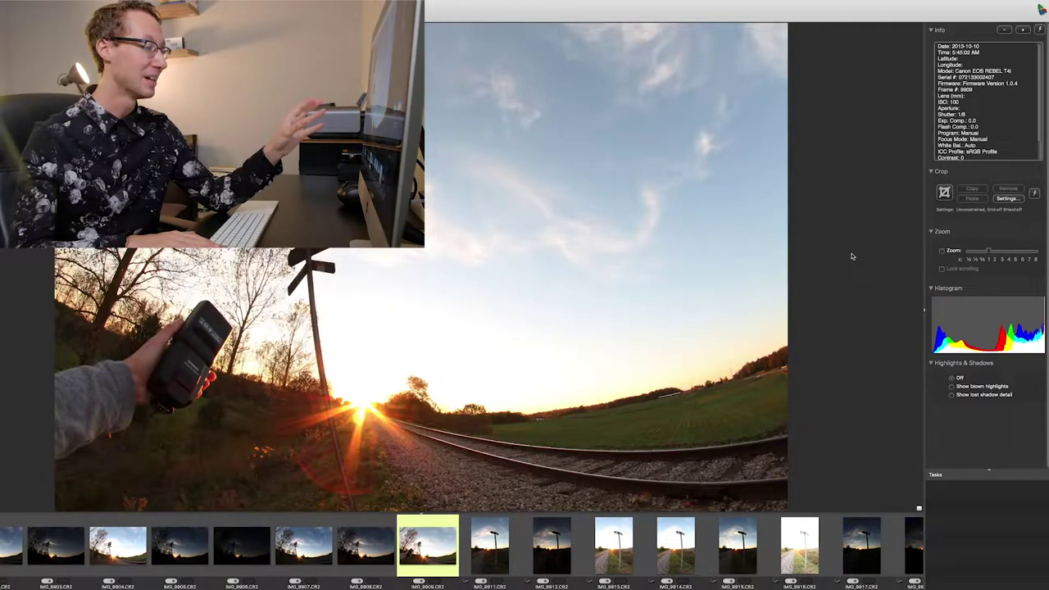
{"action": "key", "text": "Right"}
{"action": "key", "text": "Right"}
{"action": "key", "text": "Right"}
{"action": "key", "text": "Right"}
{"action": "key", "text": "Right"}
{"action": "key", "text": "Right"}
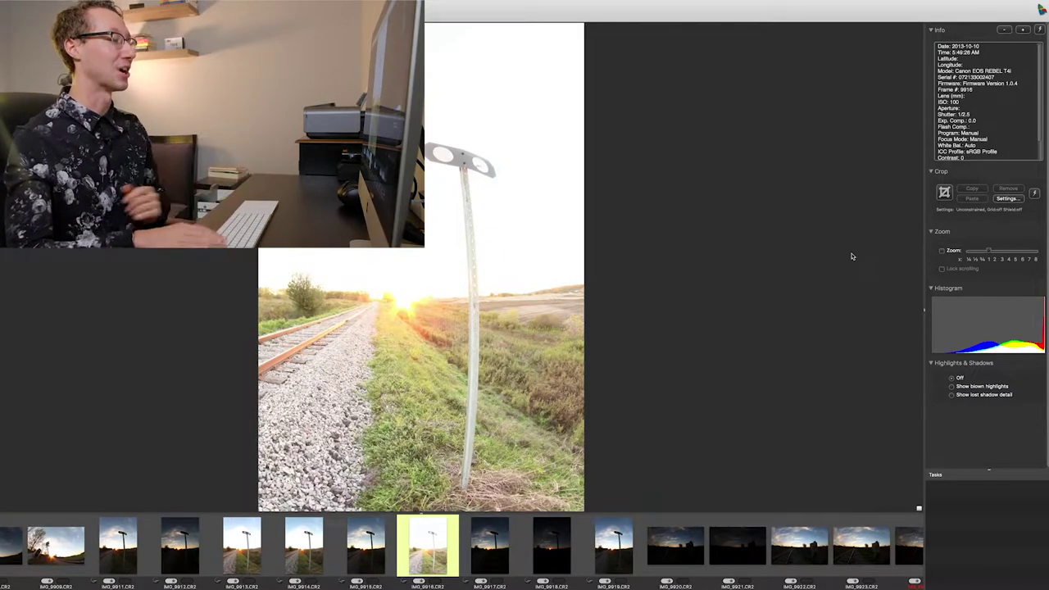
- Advance through the signpost and electrical-box shots to IMG_9926 and its edited versions
{"action": "key", "text": "Right"}
{"action": "key", "text": "Right"}
{"action": "key", "text": "Right"}
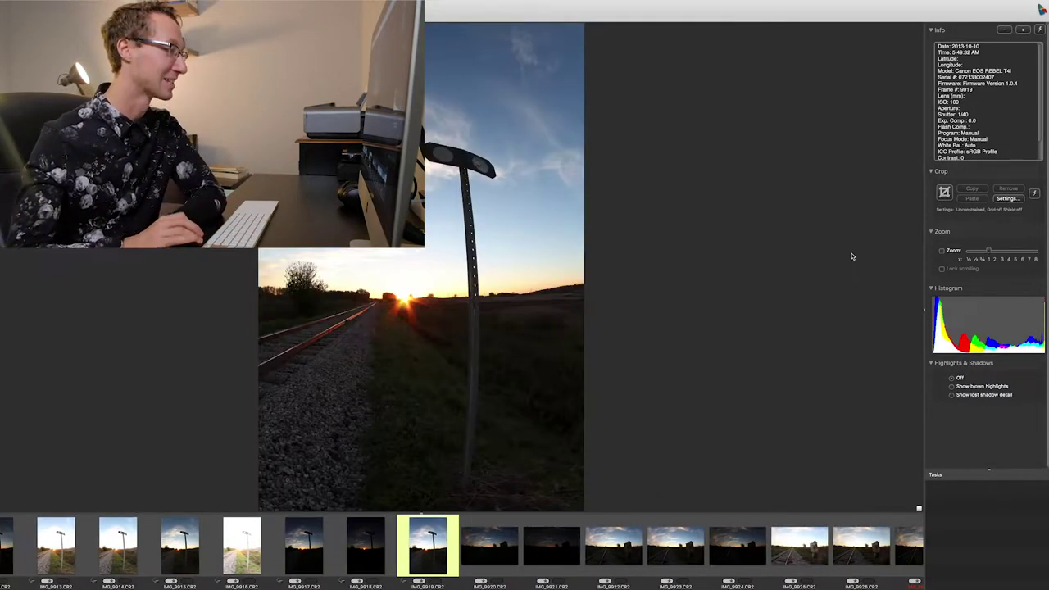
{"action": "key", "text": "Right"}
{"action": "key", "text": "Right"}
{"action": "key", "text": "Right"}
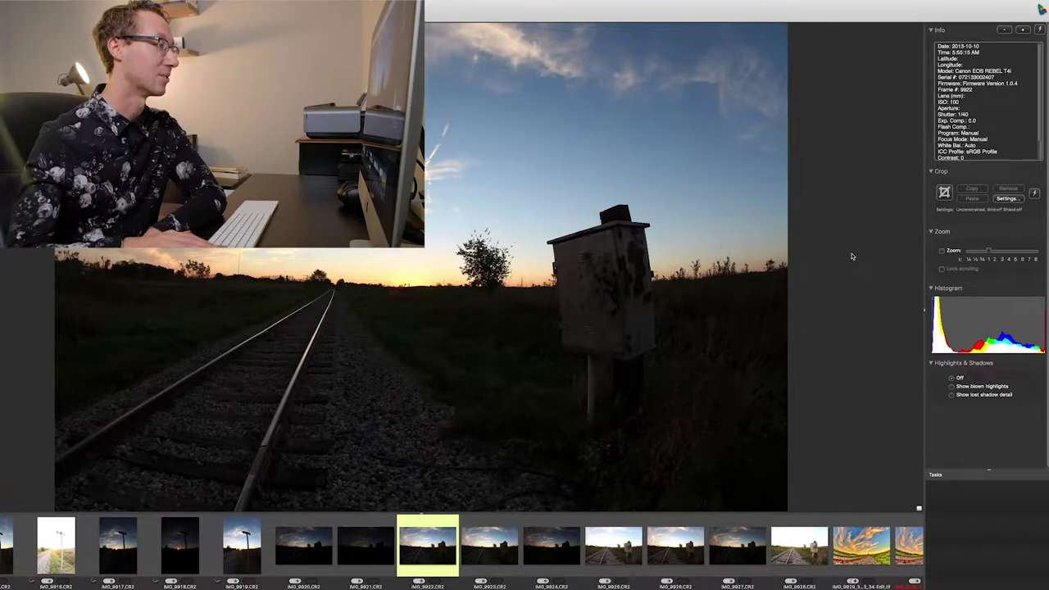
{"action": "key", "text": "Right"}
{"action": "key", "text": "Right"}
{"action": "key", "text": "Right"}
{"action": "key", "text": "Right"}
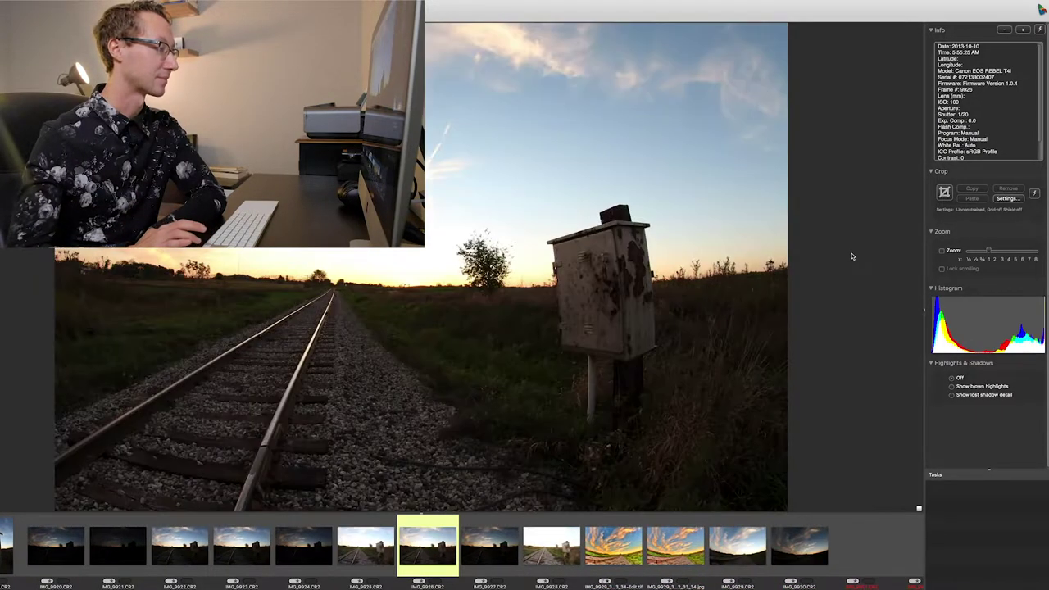
{"action": "key", "text": "Right"}
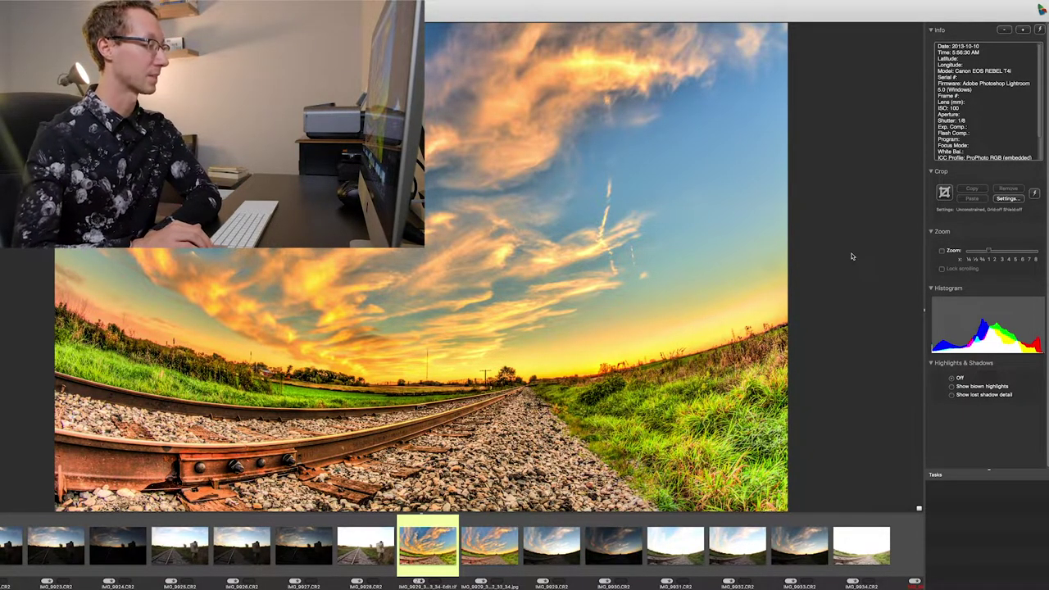
{"action": "key", "text": "Right"}
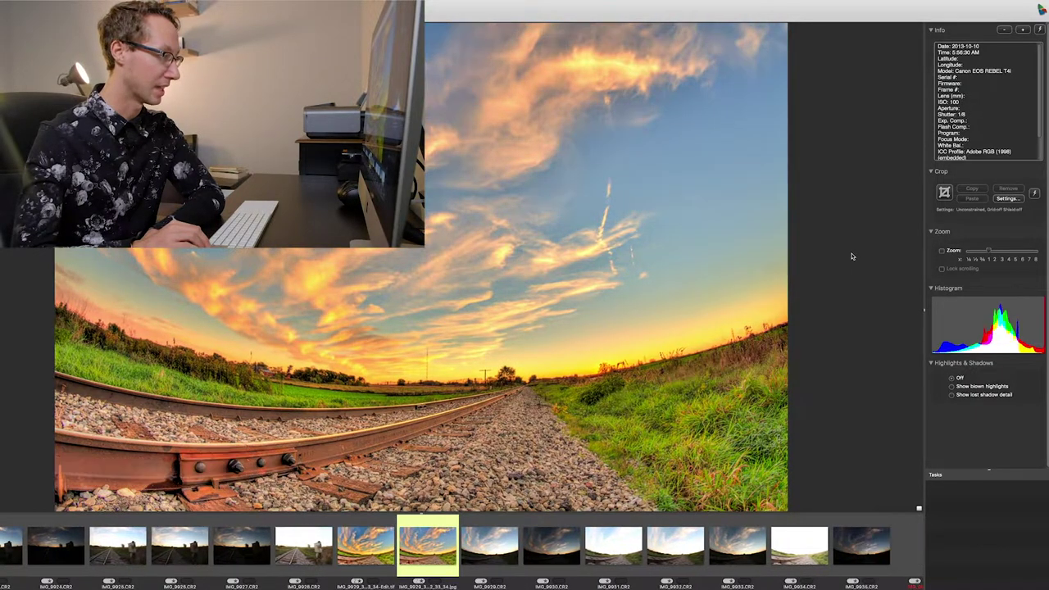
- Flip between the raw brackets IMG_9929 and the darker IMG_9930, ending on IMG_9929
{"action": "key", "text": "Right"}
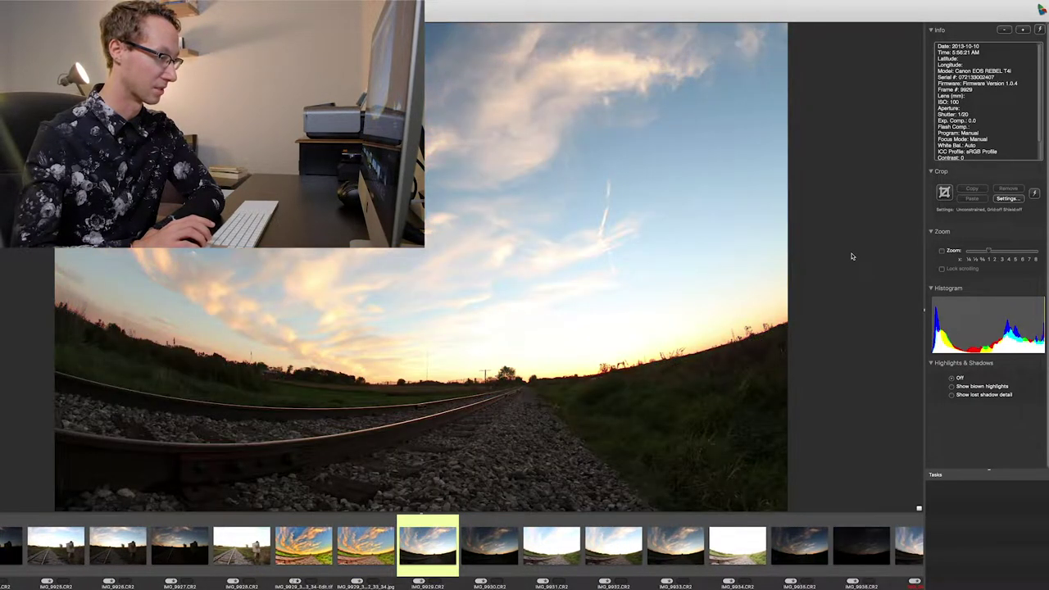
{"action": "key", "text": "Right"}
{"action": "key", "text": "Left"}
{"action": "key", "text": "Right"}
{"action": "key", "text": "Left"}
{"action": "key", "text": "Left"}
{"action": "key", "text": "Right"}
{"action": "key", "text": "Left"}
{"action": "key", "text": "Right"}
{"action": "key", "text": "Right"}
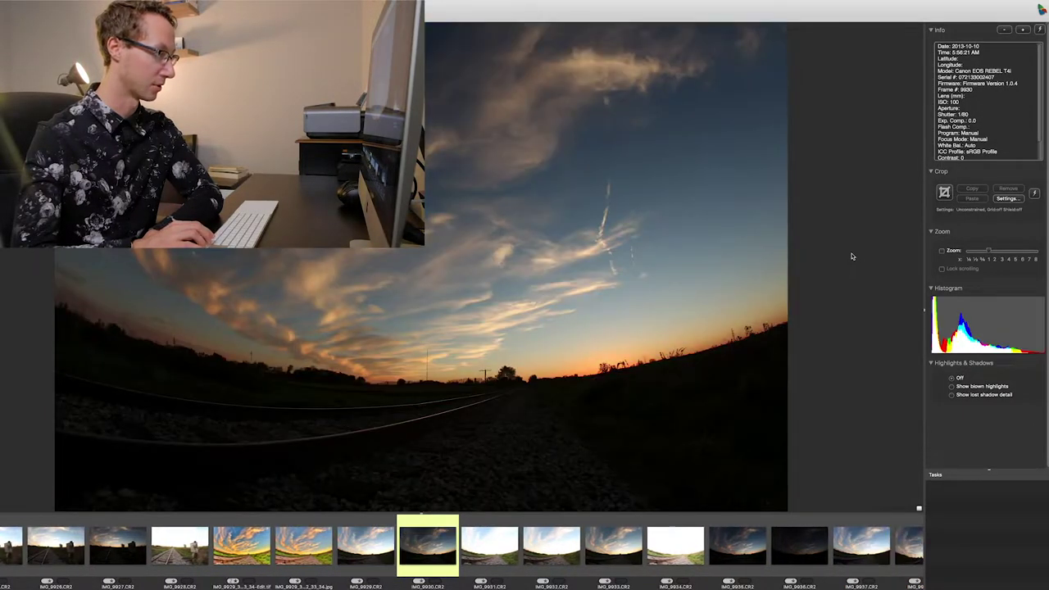
{"action": "key", "text": "Right"}
{"action": "key", "text": "Left"}
{"action": "key", "text": "Left"}
{"action": "key", "text": "Right"}
{"action": "key", "text": "Left"}
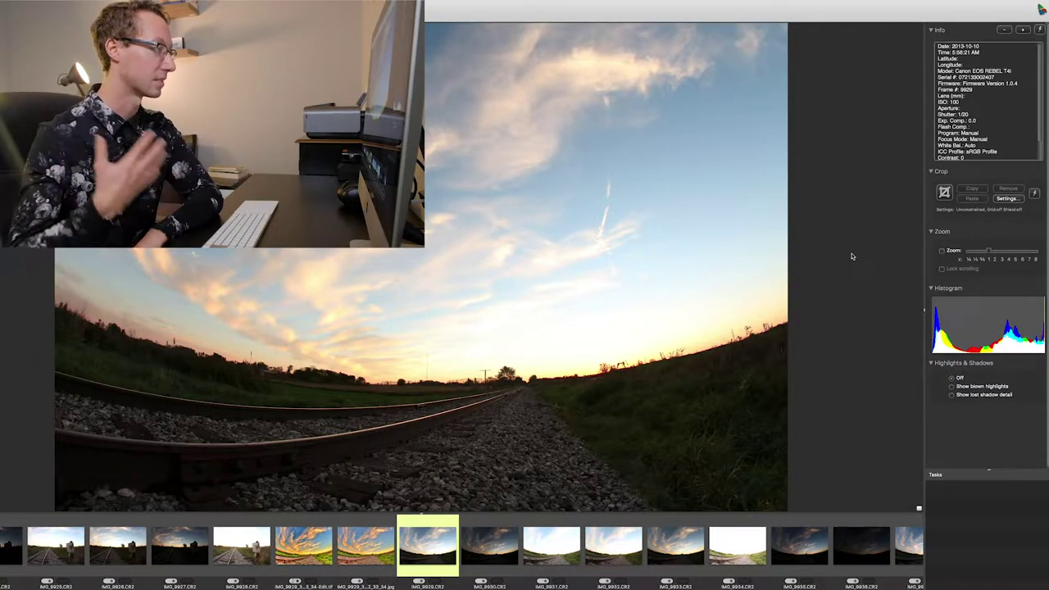
- Compare the dark IMG_9930 with the bright IMG_9931, then step forward through the following shots
{"action": "key", "text": "Right"}
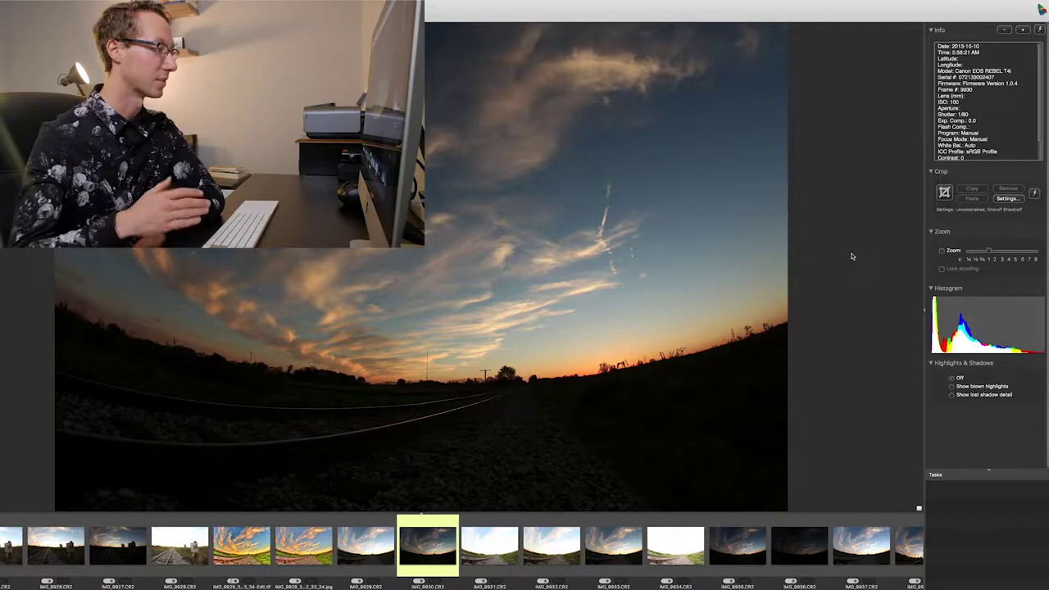
{"action": "key", "text": "Right"}
{"action": "key", "text": "Left"}
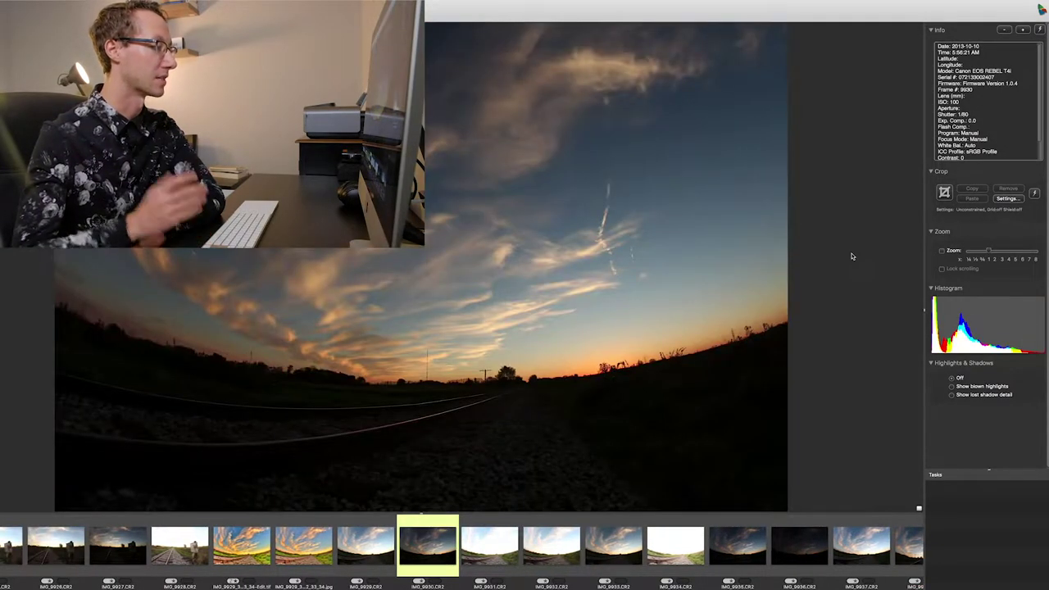
{"action": "key", "text": "Right"}
{"action": "key", "text": "Right"}
{"action": "key", "text": "Right"}
{"action": "key", "text": "Right"}
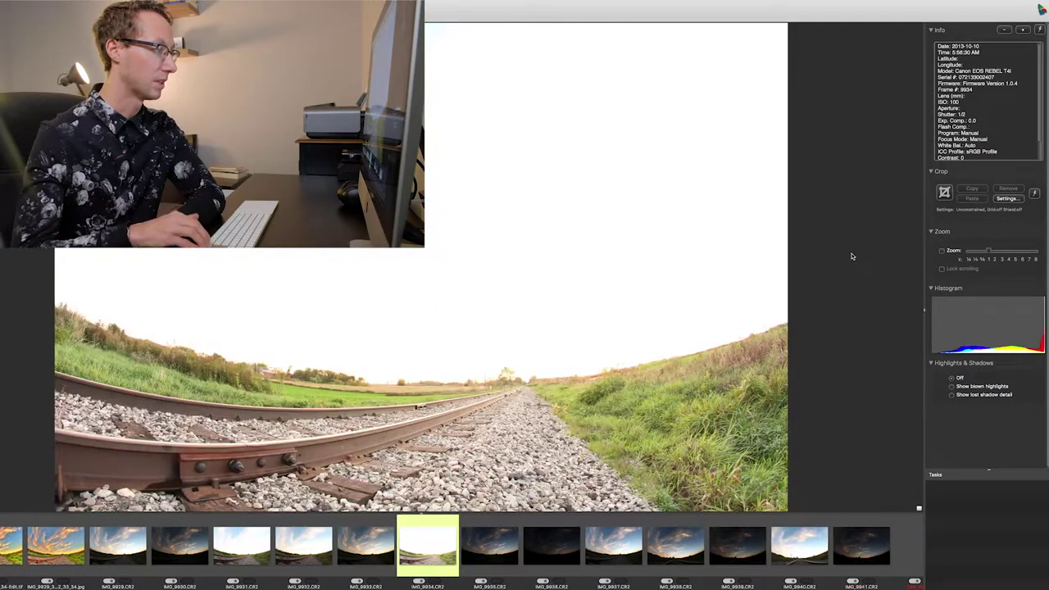
- Advance toward IMG_9944, comparing the dark sunset shot with the bright overexposed one
{"action": "key", "text": "Right"}
{"action": "key", "text": "Right"}
{"action": "key", "text": "Right"}
{"action": "key", "text": "Right"}
{"action": "key", "text": "Right"}
{"action": "key", "text": "Right"}
{"action": "key", "text": "Right"}
{"action": "key", "text": "Right"}
{"action": "key", "text": "Right"}
{"action": "key", "text": "Right"}
{"action": "key", "text": "Left"}
{"action": "key", "text": "Right"}
{"action": "key", "text": "Left"}
{"action": "key", "text": "Right"}
{"action": "key", "text": "Right"}
{"action": "key", "text": "Left"}
{"action": "key", "text": "Right"}
{"action": "key", "text": "Left"}
{"action": "key", "text": "Right"}
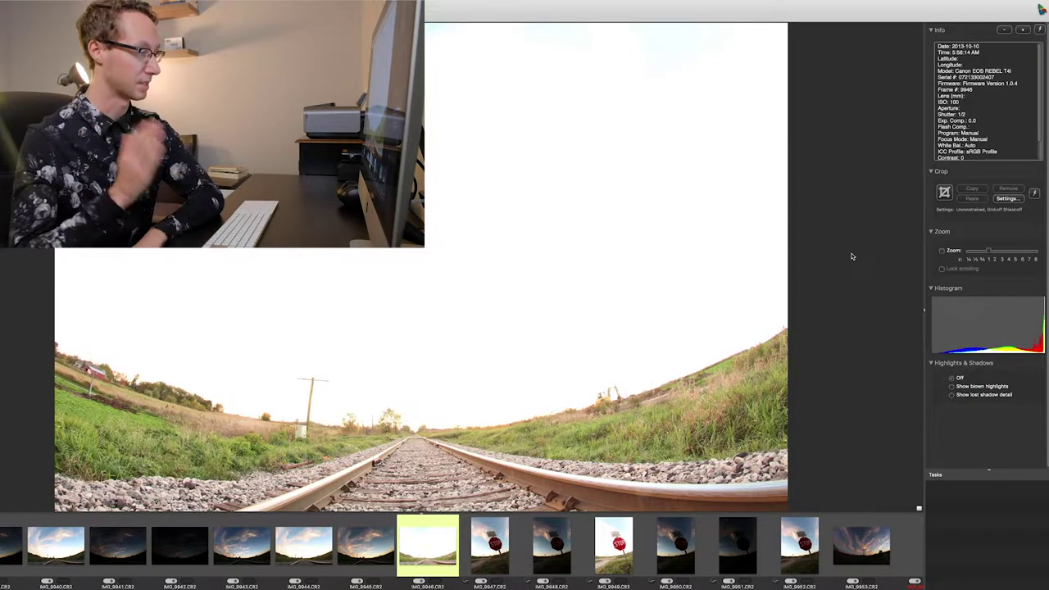
- Step back and forth around the stop-sign shot, then jump ahead to the power-pole sunset shots
{"action": "key", "text": "Left"}
{"action": "key", "text": "Left"}
{"action": "key", "text": "Right"}
{"action": "key", "text": "Left"}
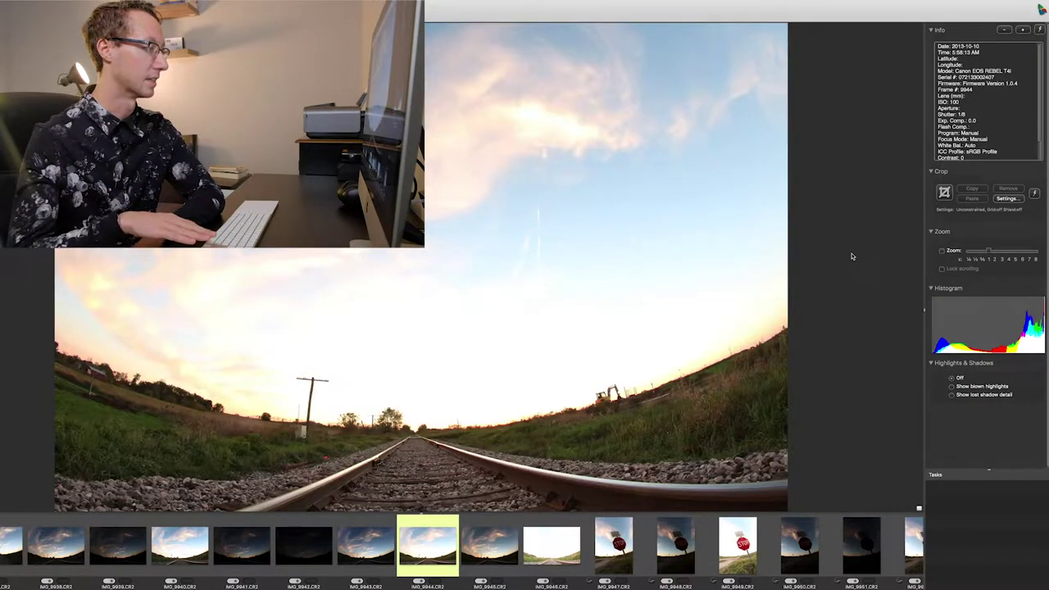
{"action": "key", "text": "Right"}
{"action": "key", "text": "Right"}
{"action": "key", "text": "Right"}
{"action": "key", "text": "Right"}
{"action": "key", "text": "Left"}
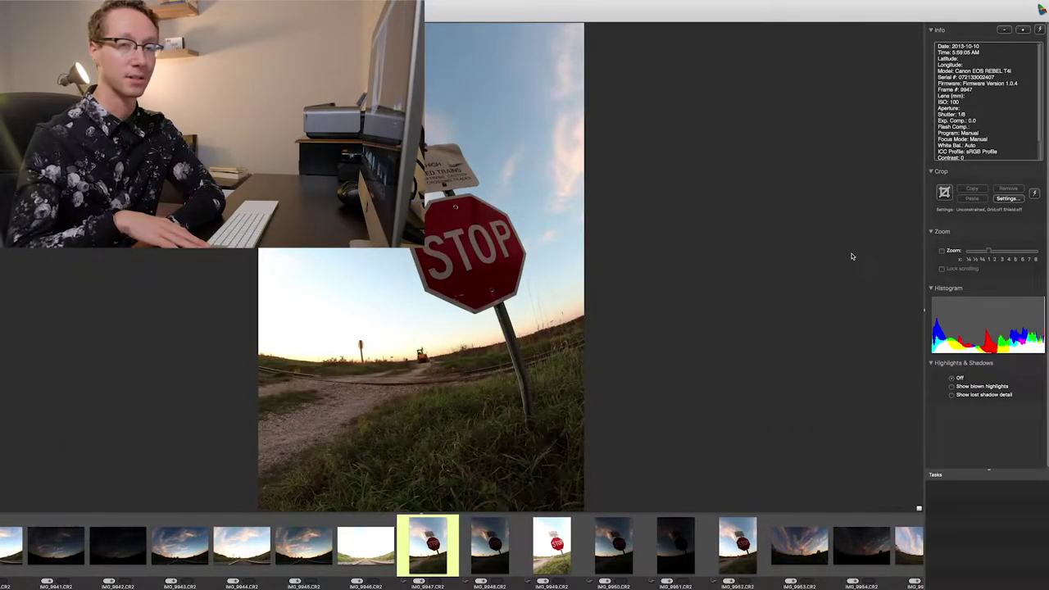
{"action": "key", "text": "Right"}
{"action": "key", "text": "Right"}
{"action": "key", "text": "Right"}
{"action": "key", "text": "Left"}
{"action": "key", "text": "Left"}
{"action": "key", "text": "Left"}
- Step through the power-pole sunset frames, comparing frame 9970 with the darker next frame
{"action": "key", "text": "Right"}
{"action": "key", "text": "Right"}
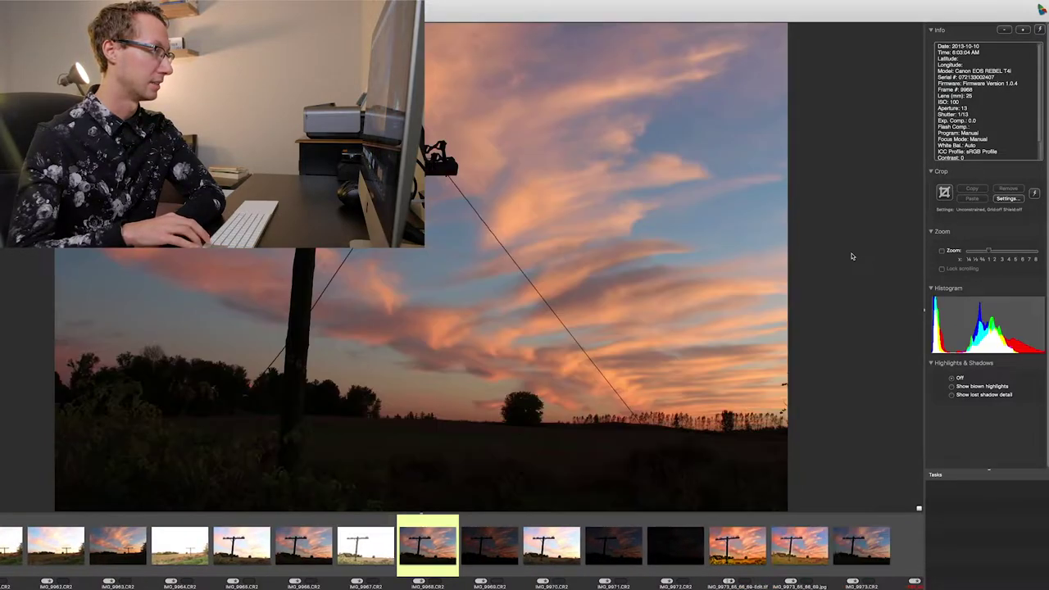
{"action": "key", "text": "Right"}
{"action": "key", "text": "Right"}
{"action": "key", "text": "Right"}
{"action": "key", "text": "Left"}
{"action": "key", "text": "Right"}
{"action": "key", "text": "Left"}
- Compare the HDR-edited 9973 JPG with its raw, then move through IMG_9976 and IMG_9977 to IMG_9978
{"action": "key", "text": "Right"}
{"action": "key", "text": "Right"}
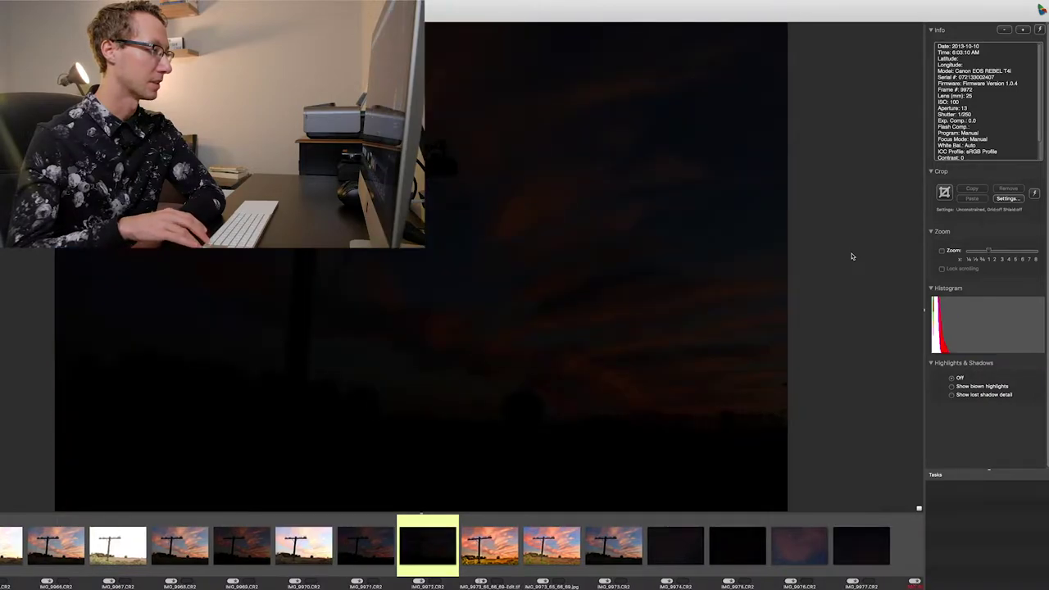
{"action": "key", "text": "Right"}
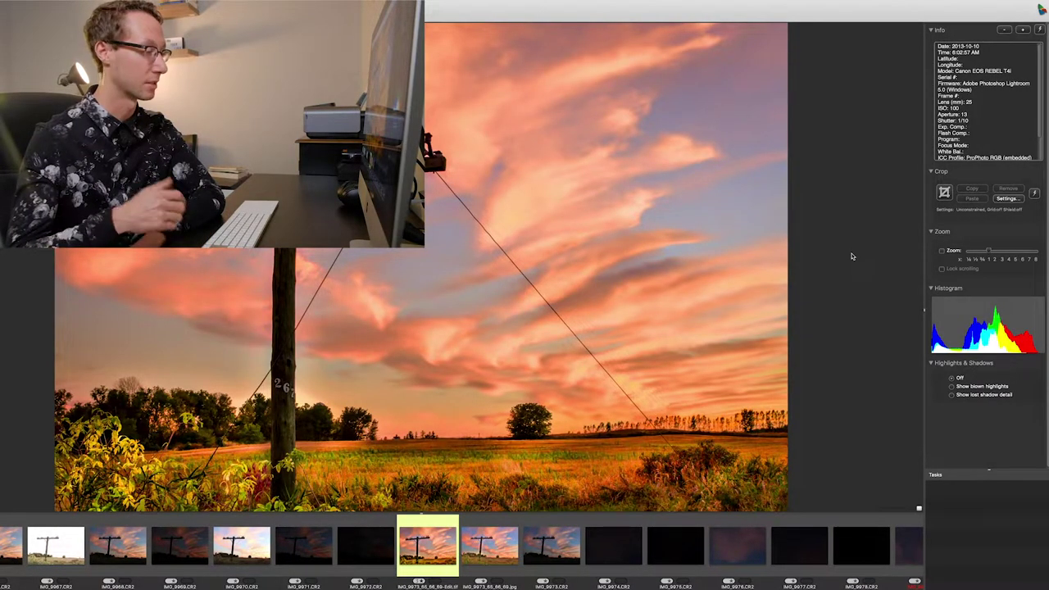
{"action": "key", "text": "Right"}
{"action": "key", "text": "Right"}
{"action": "key", "text": "Left"}
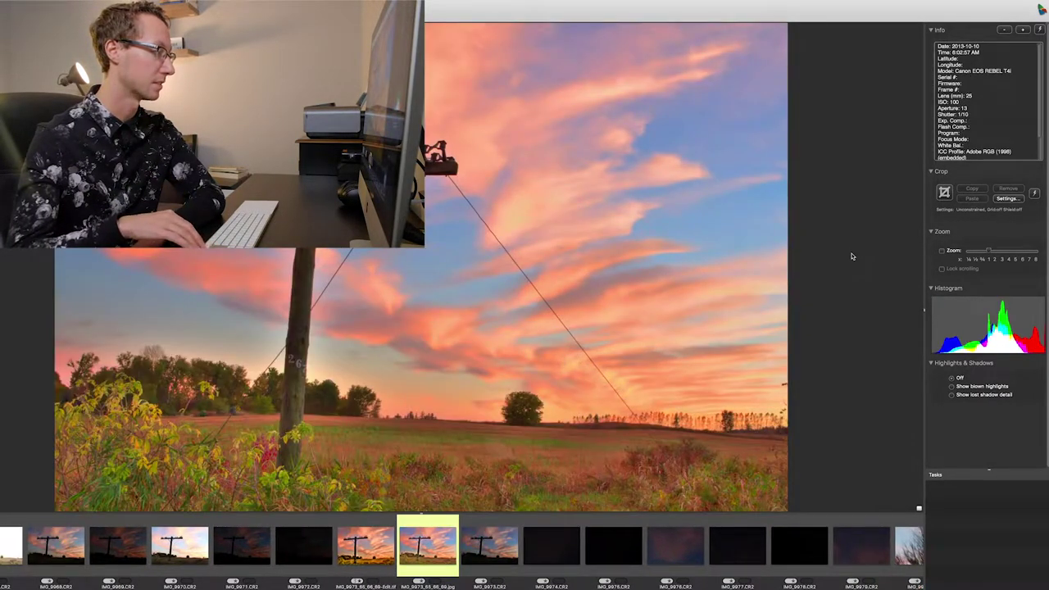
{"action": "key", "text": "Right"}
{"action": "key", "text": "Right"}
{"action": "key", "text": "Right"}
{"action": "key", "text": "Right"}
{"action": "key", "text": "Right"}
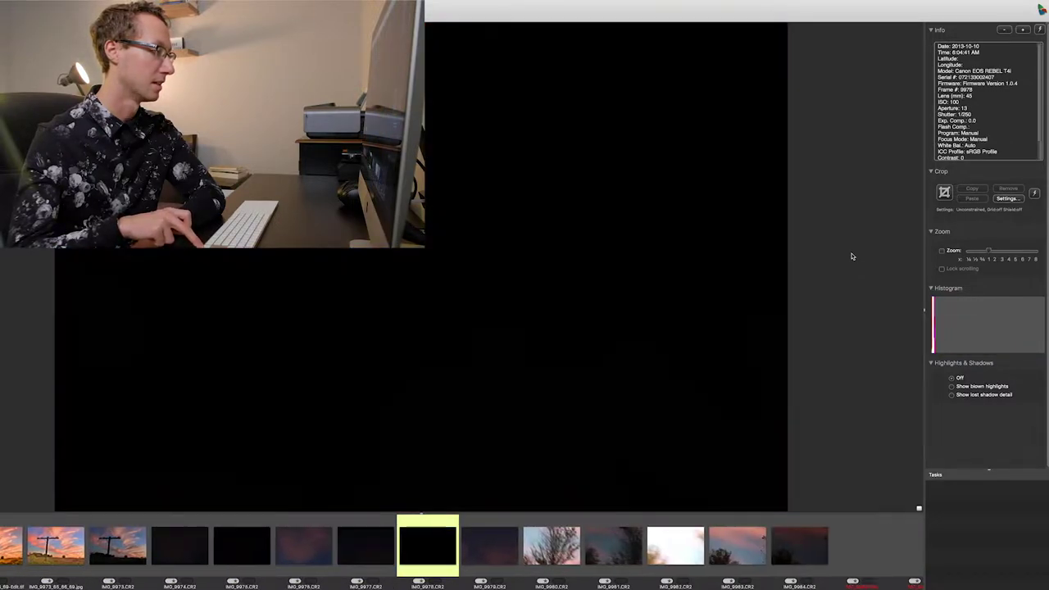
{"action": "key", "text": "Left"}
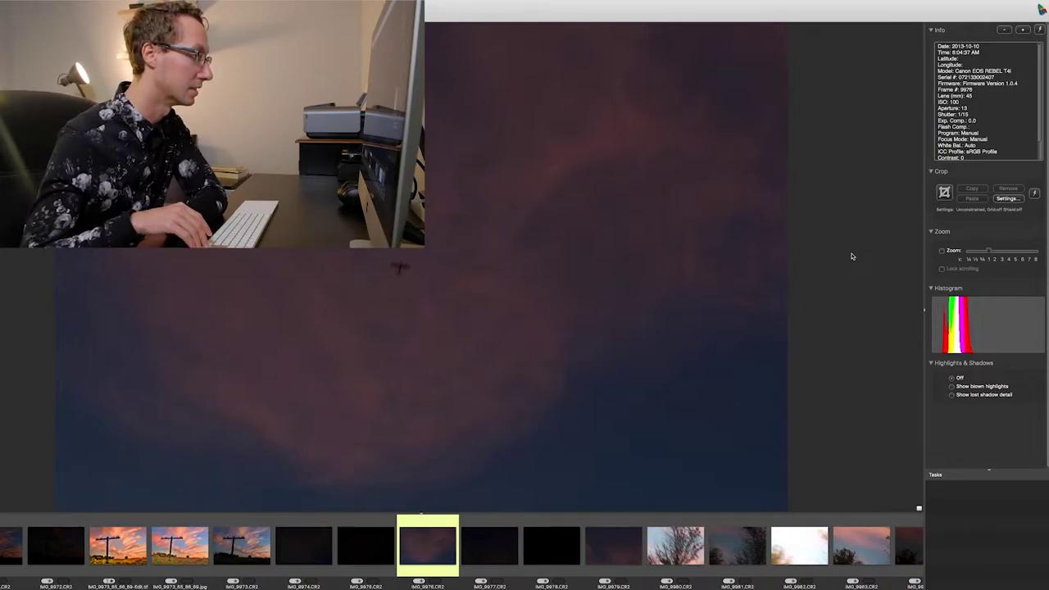
{"action": "key", "text": "Right"}
{"action": "key", "text": "Right"}
{"action": "key", "text": "Right"}
{"action": "key", "text": "Right"}
{"action": "key", "text": "Right"}
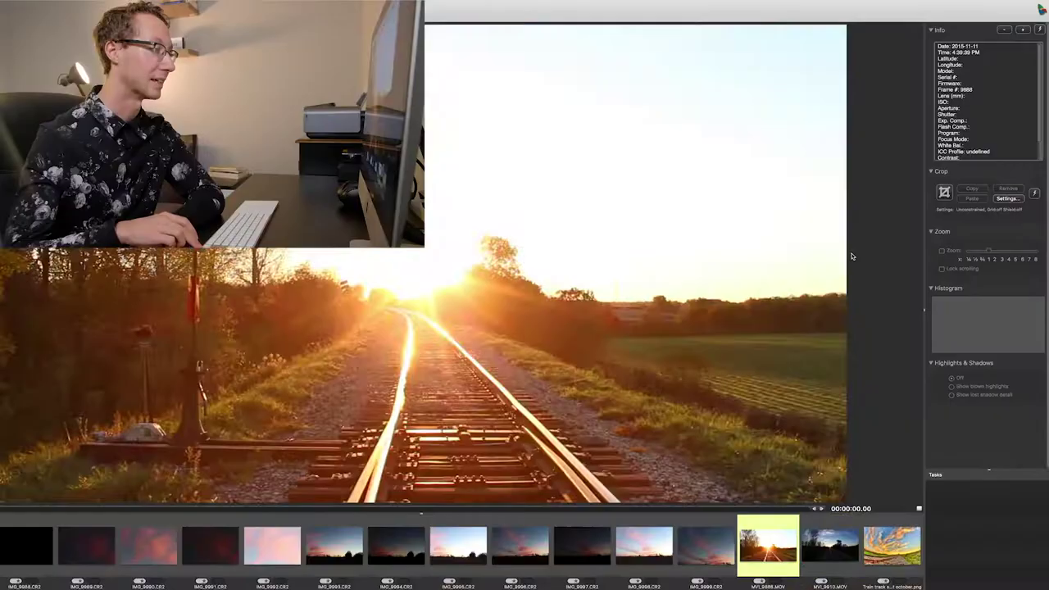
- Go back to the thumbnails, select IMG_0026 and open it in full-size preview
{"action": "key", "text": "Right"}
{"action": "key", "text": "Right"}
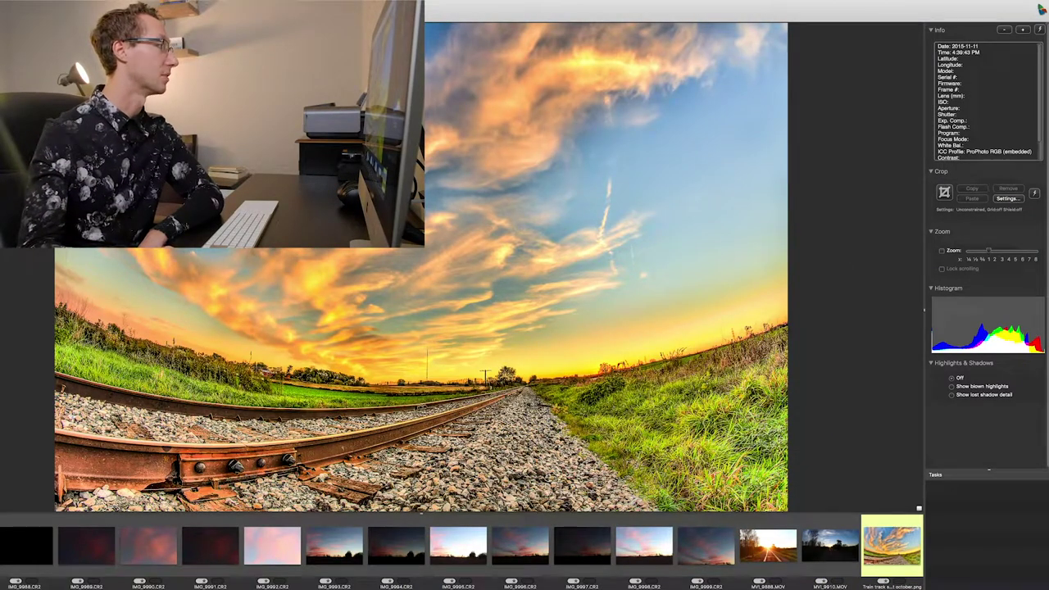
{"action": "key", "text": "Escape"}
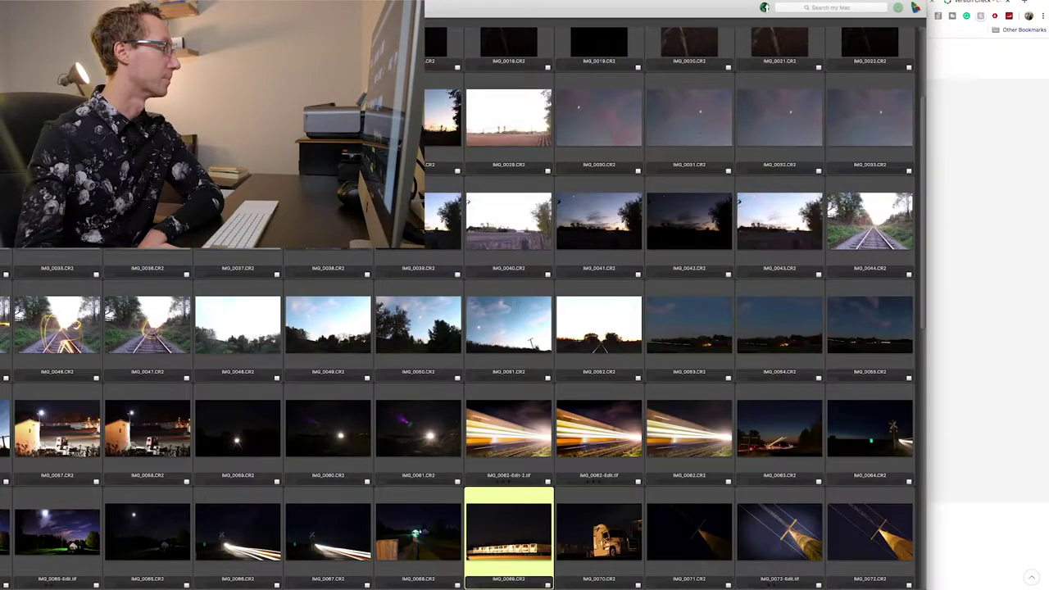
{"action": "key", "text": "Page_Up"}
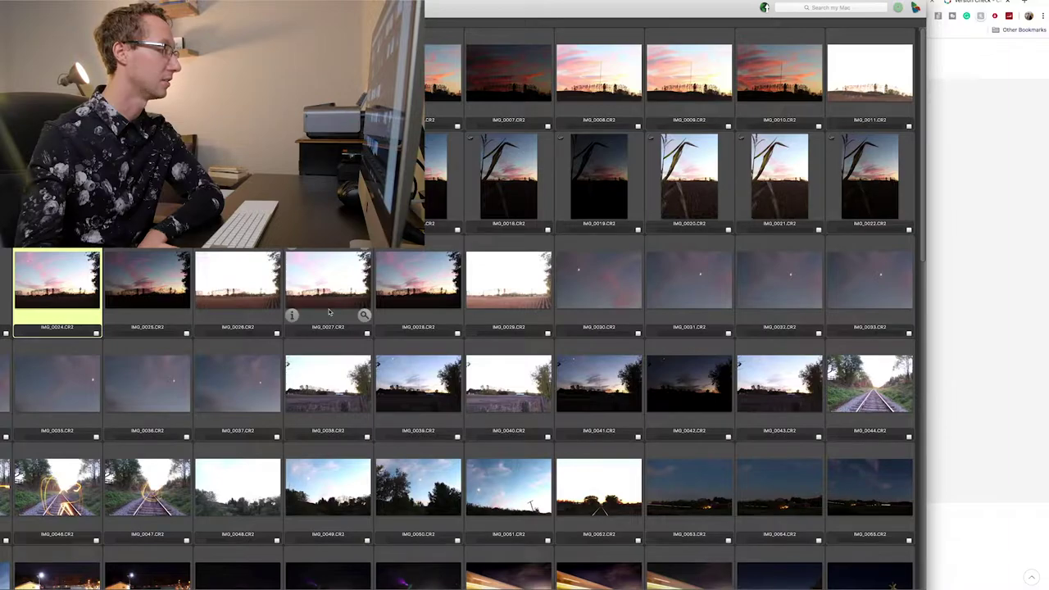
{"action": "key", "text": "Right"}
{"action": "key", "text": "Right"}
{"action": "key", "text": "Return"}
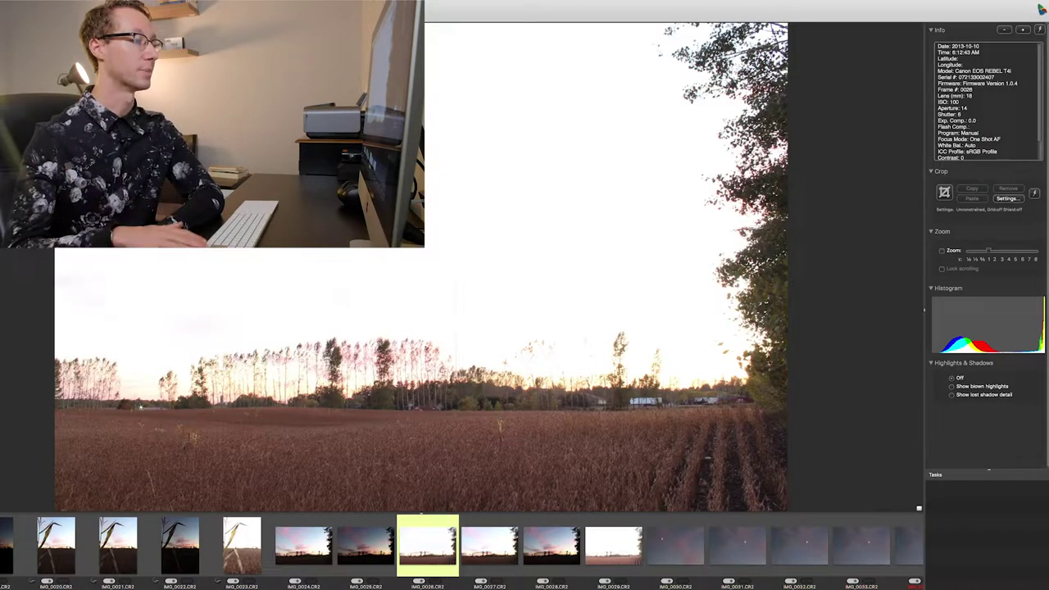
- Advance past the moon shot IMG_0032 and field shots IMG_0038–IMG_0040 to the railway light-painting frames
{"action": "key", "text": "Right"}
{"action": "key", "text": "Right"}
{"action": "key", "text": "Right"}
{"action": "key", "text": "Right"}
{"action": "key", "text": "Right"}
{"action": "key", "text": "Right"}
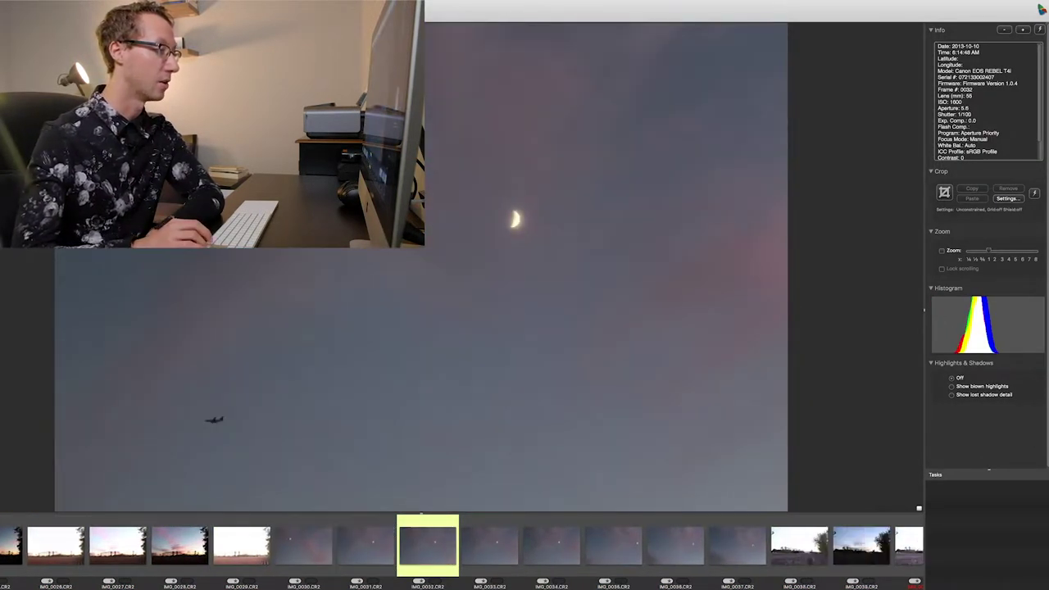
{"action": "key", "text": "Right"}
{"action": "key", "text": "Right"}
{"action": "key", "text": "Right"}
{"action": "key", "text": "Right"}
{"action": "key", "text": "Right"}
{"action": "key", "text": "Right"}
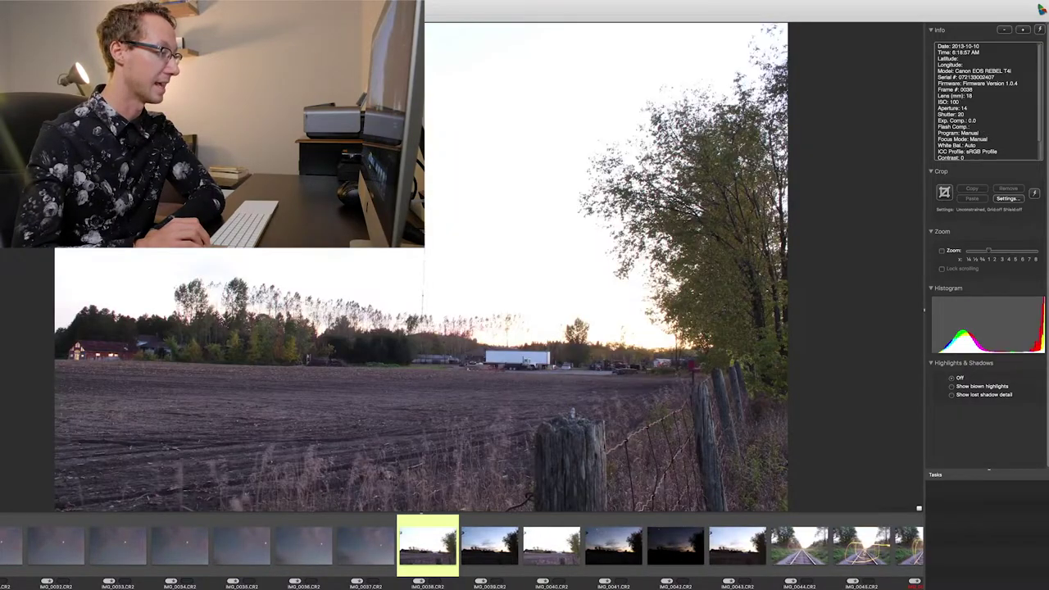
{"action": "key", "text": "Right"}
{"action": "key", "text": "Right"}
{"action": "key", "text": "Right"}
{"action": "key", "text": "Right"}
{"action": "key", "text": "Left"}
{"action": "key", "text": "Left"}
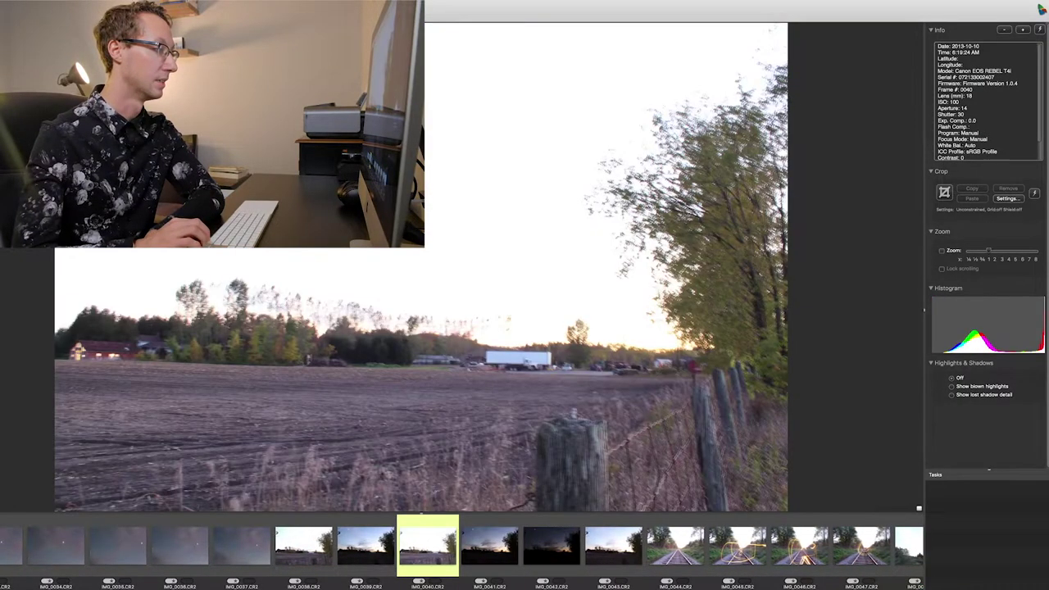
{"action": "key", "text": "Right"}
{"action": "key", "text": "Right"}
{"action": "key", "text": "Right"}
{"action": "key", "text": "Right"}
{"action": "key", "text": "Right"}
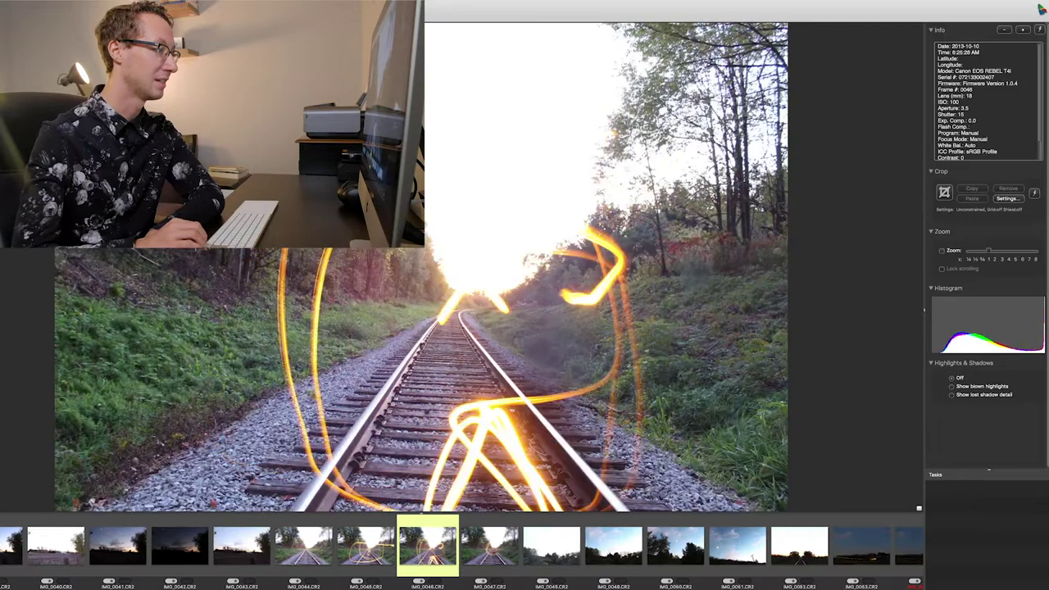
{"action": "key", "text": "Right"}
{"action": "key", "text": "Right"}
{"action": "key", "text": "Right"}
{"action": "key", "text": "Right"}
{"action": "key", "text": "Right"}
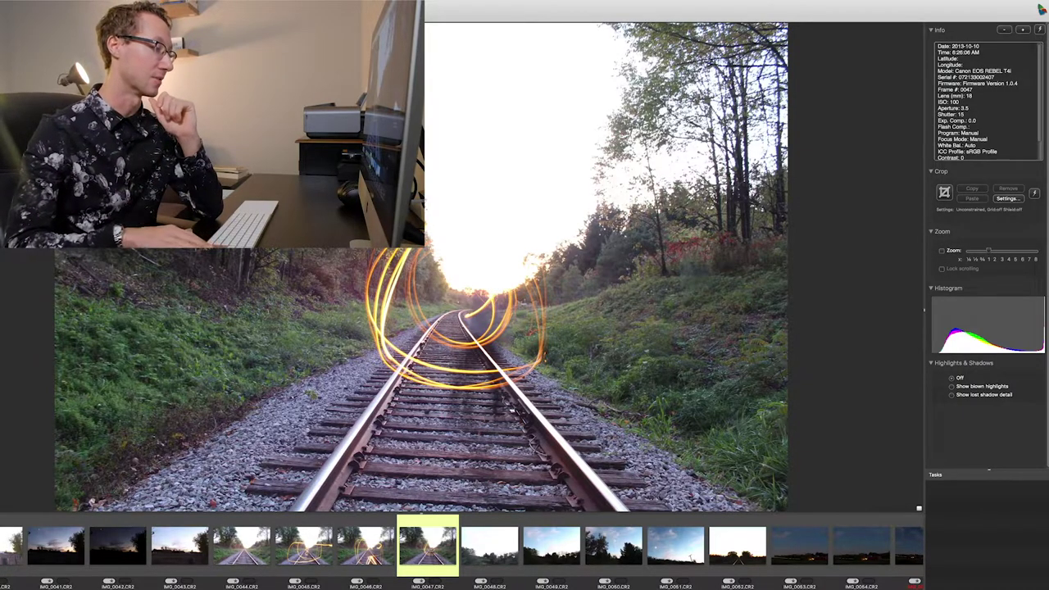
- Flip between light-painting frames IMG_0046 and IMG_0047, then step forward through the set
{"action": "key", "text": "Left"}
{"action": "key", "text": "Left"}
{"action": "key", "text": "Right"}
{"action": "key", "text": "Left"}
{"action": "key", "text": "Right"}
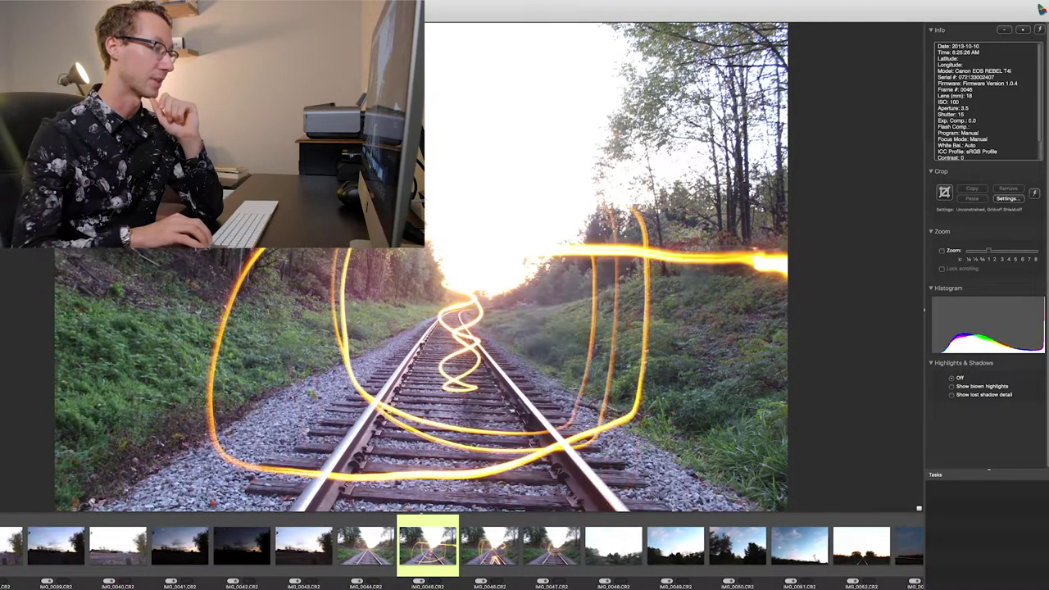
{"action": "key", "text": "Right"}
{"action": "key", "text": "Right"}
{"action": "key", "text": "Left"}
{"action": "key", "text": "Left"}
{"action": "key", "text": "Right"}
{"action": "key", "text": "Right"}
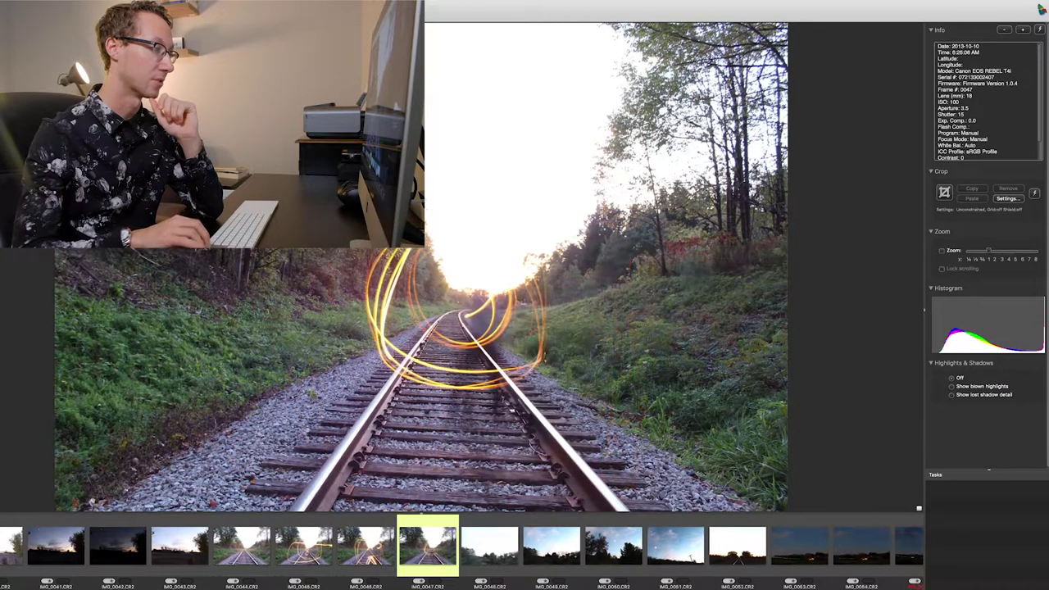
{"action": "key", "text": "Right"}
{"action": "key", "text": "Right"}
{"action": "key", "text": "Right"}
{"action": "key", "text": "Right"}
{"action": "key", "text": "Right"}
{"action": "key", "text": "Right"}
{"action": "key", "text": "Right"}
{"action": "key", "text": "Right"}
{"action": "key", "text": "Right"}
{"action": "key", "text": "Right"}
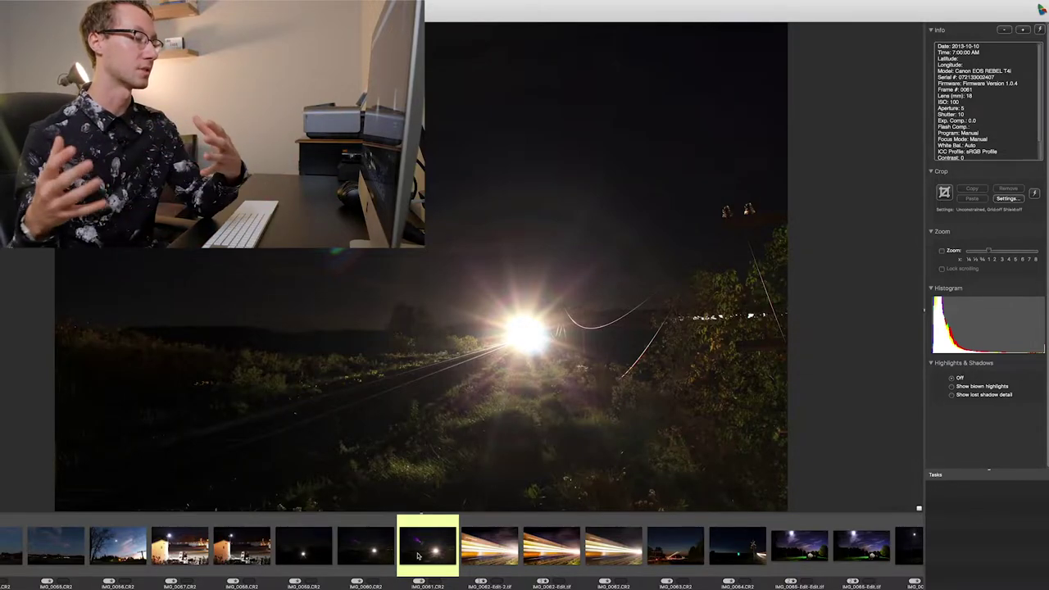
- Check IMG_0060 and IMG_0061, then show IMG_0062-Edit-2.tif and compare it with the adjacent version
{"action": "key", "text": "Left"}
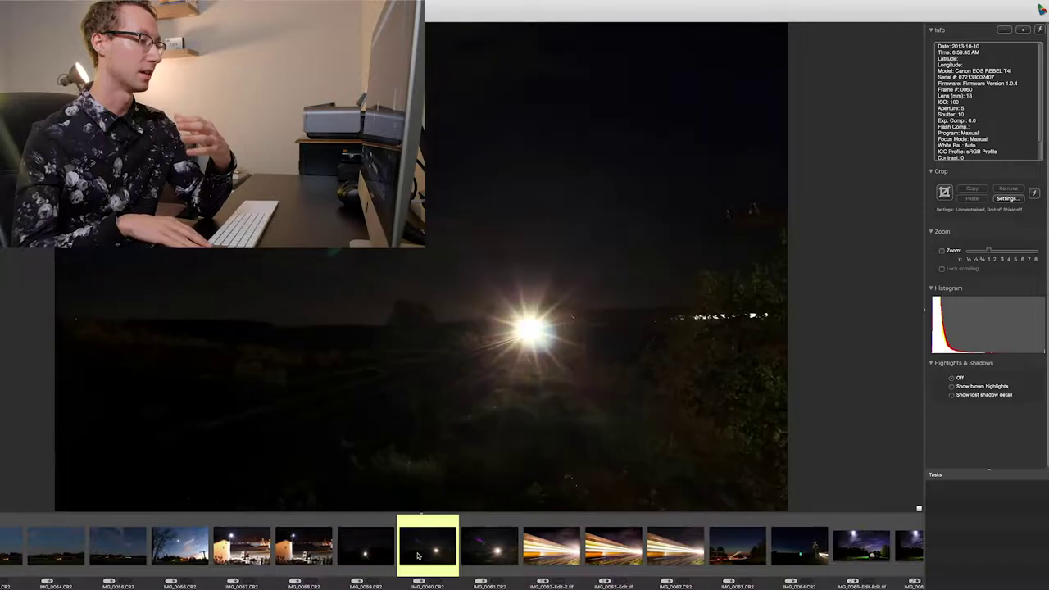
{"action": "key", "text": "Right"}
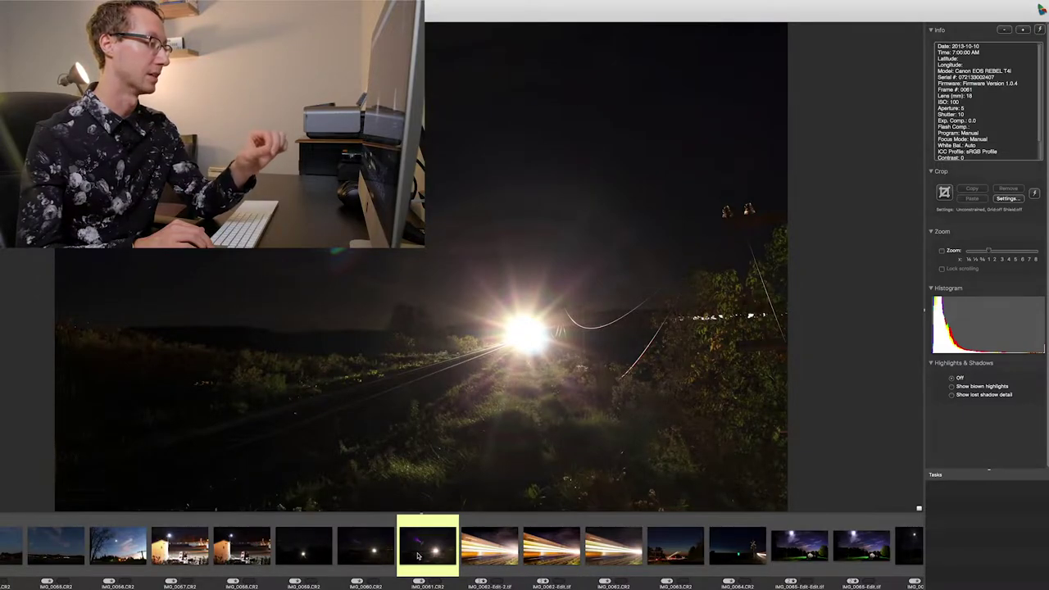
{"action": "key", "text": "Right"}
{"action": "key", "text": "Right"}
{"action": "key", "text": "Right"}
{"action": "key", "text": "Left"}
{"action": "key", "text": "Left"}
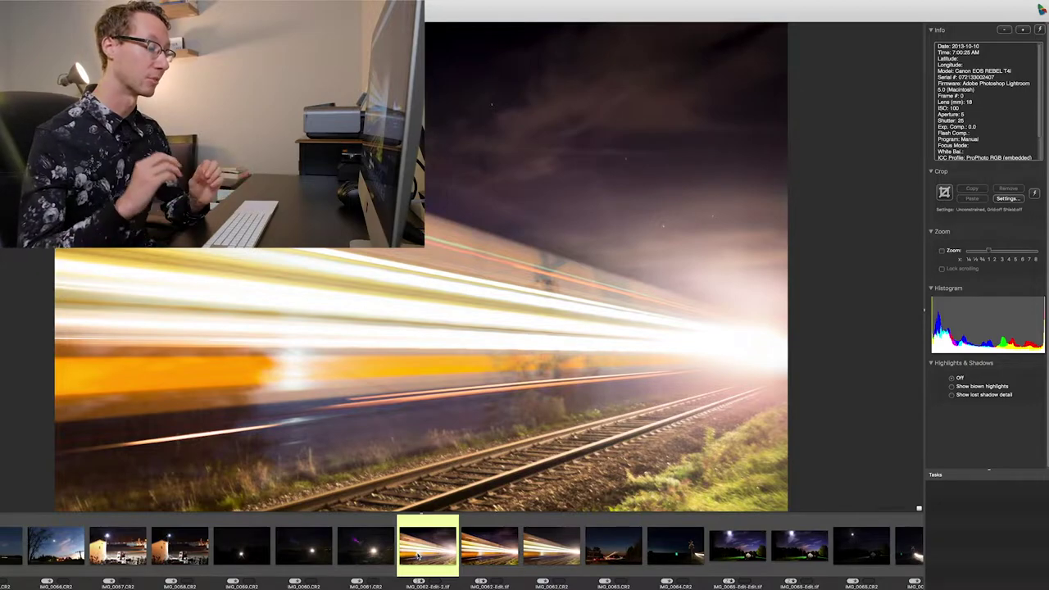
- Compare the IMG_0062 raw with its light-trail edit, then advance via IMG_0064 to the IMG_0065 edit
{"action": "key", "text": "Right"}
{"action": "key", "text": "Right"}
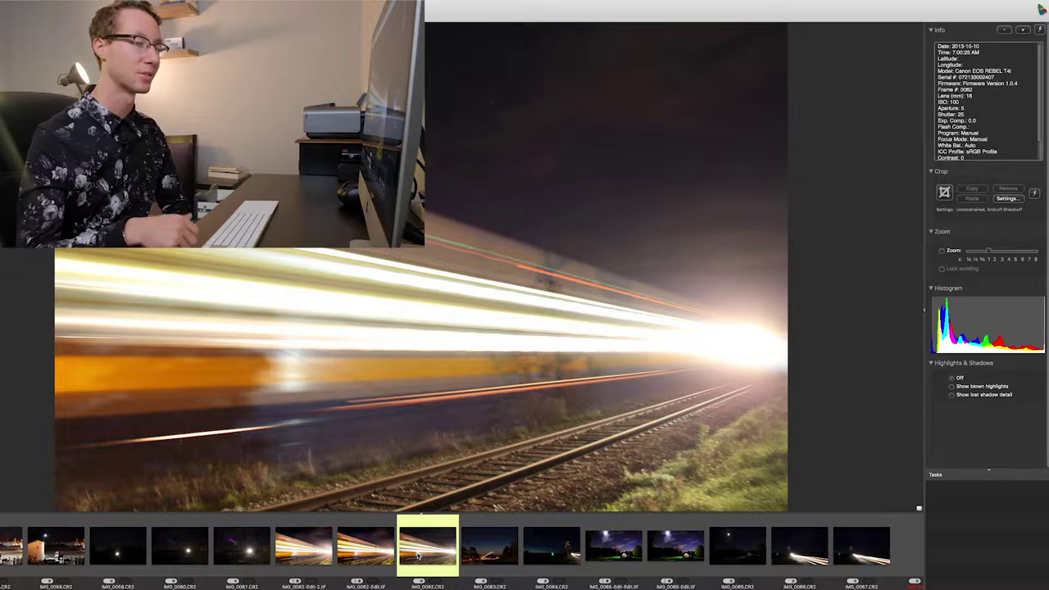
{"action": "key", "text": "Right"}
{"action": "key", "text": "Right"}
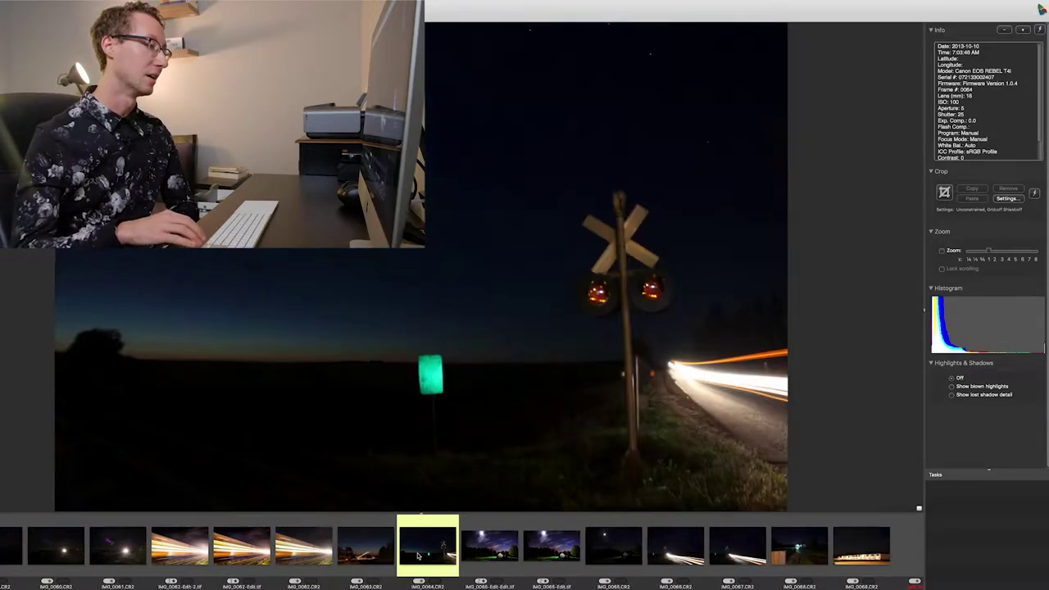
{"action": "key", "text": "Left"}
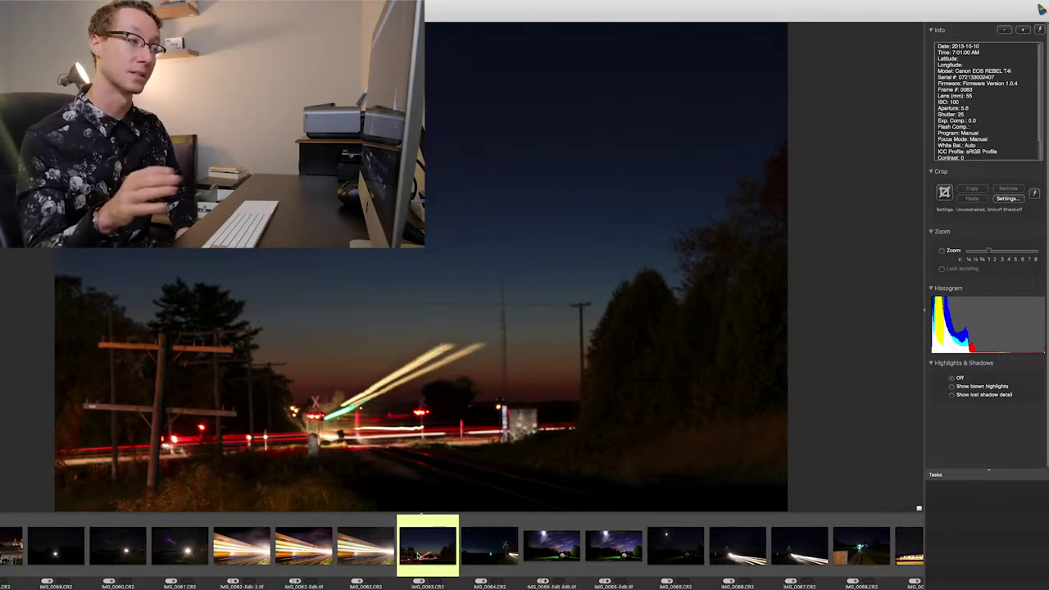
{"action": "key", "text": "Left"}
{"action": "key", "text": "Left"}
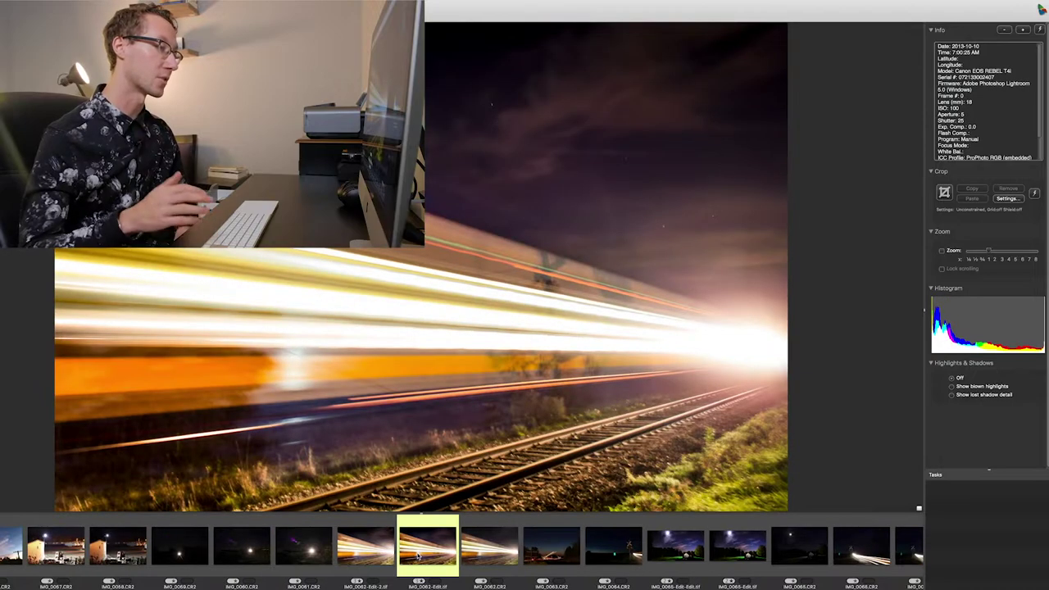
{"action": "key", "text": "Right"}
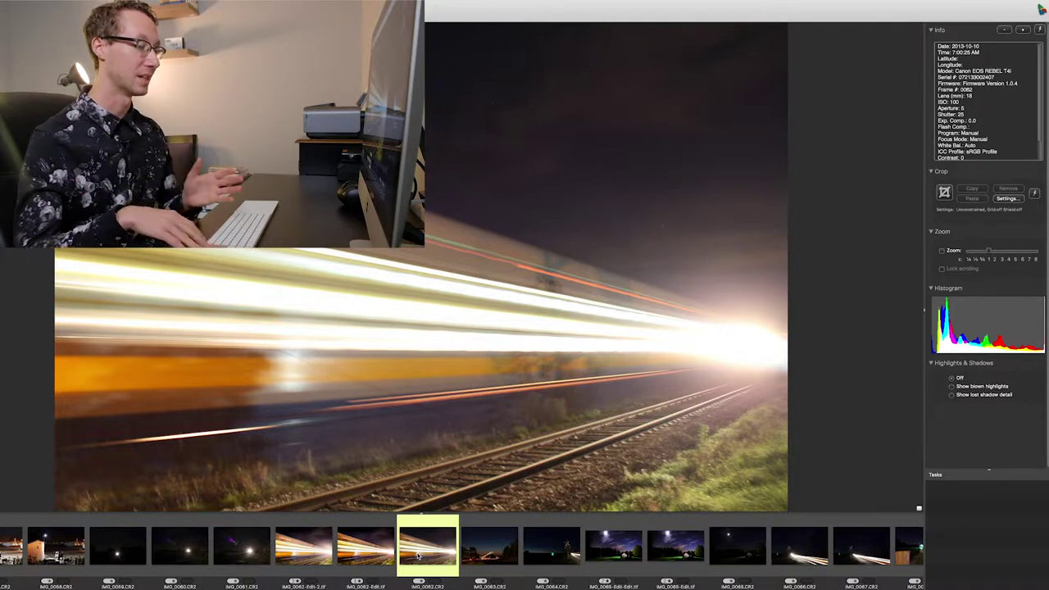
{"action": "key", "text": "Right"}
{"action": "key", "text": "Right"}
{"action": "key", "text": "Right"}
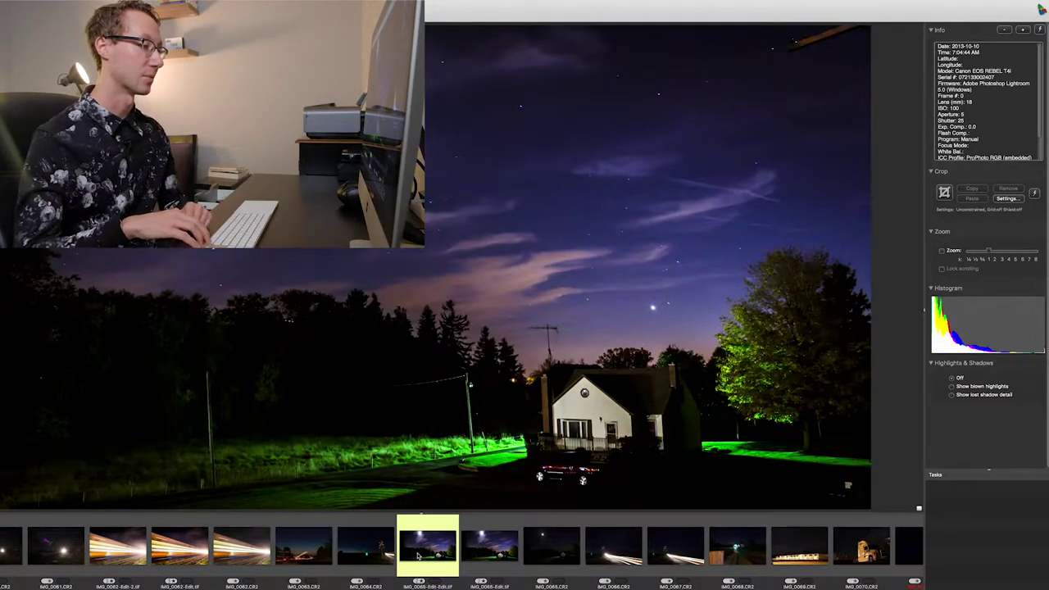
{"action": "key", "text": "Right"}
{"action": "key", "text": "Right"}
- Step past the railway crossing and fence-house shots to the power pole IMG_0071, settling on IMG_0072.CR2
{"action": "key", "text": "Right"}
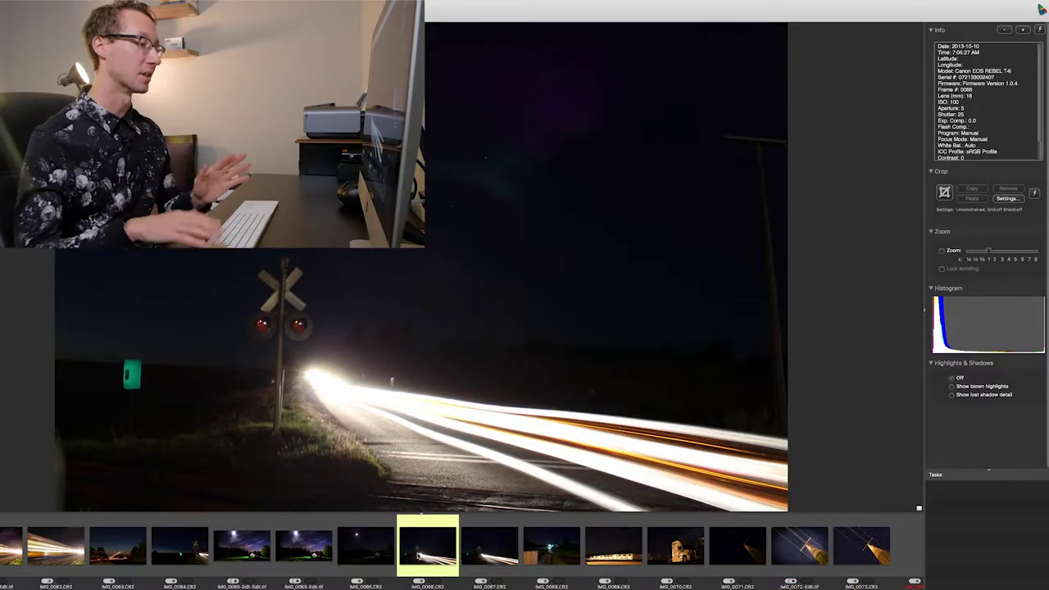
{"action": "key", "text": "Right"}
{"action": "key", "text": "Right"}
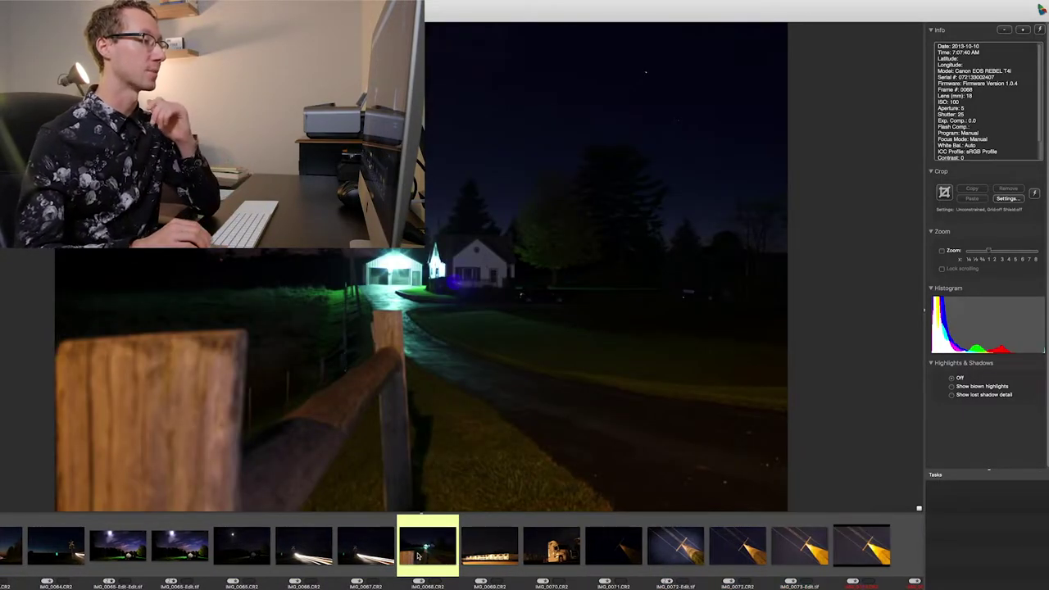
{"action": "key", "text": "Right"}
{"action": "key", "text": "Right"}
{"action": "key", "text": "Right"}
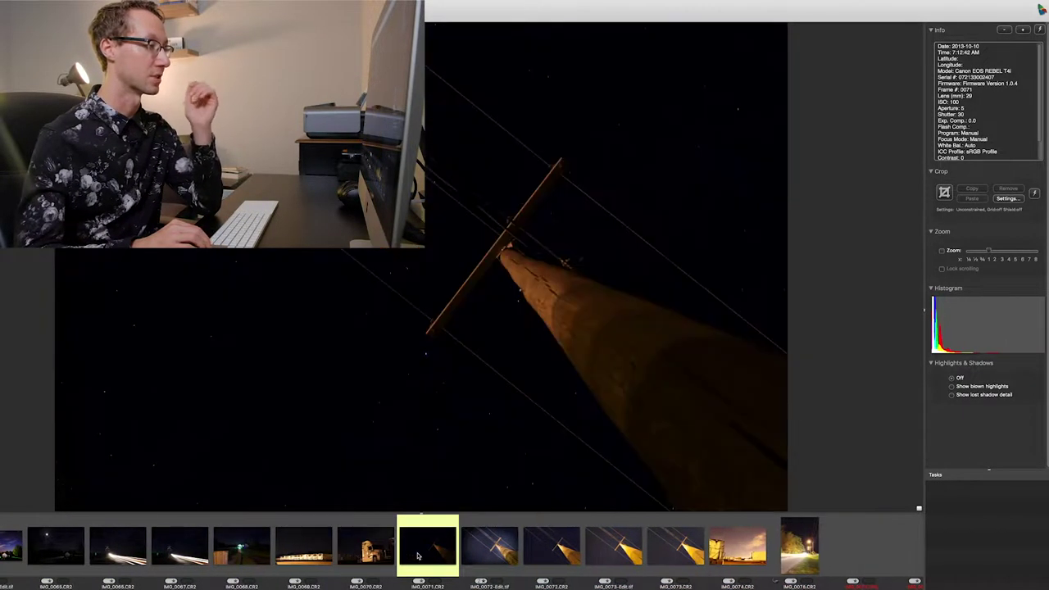
{"action": "key", "text": "Right"}
{"action": "key", "text": "Right"}
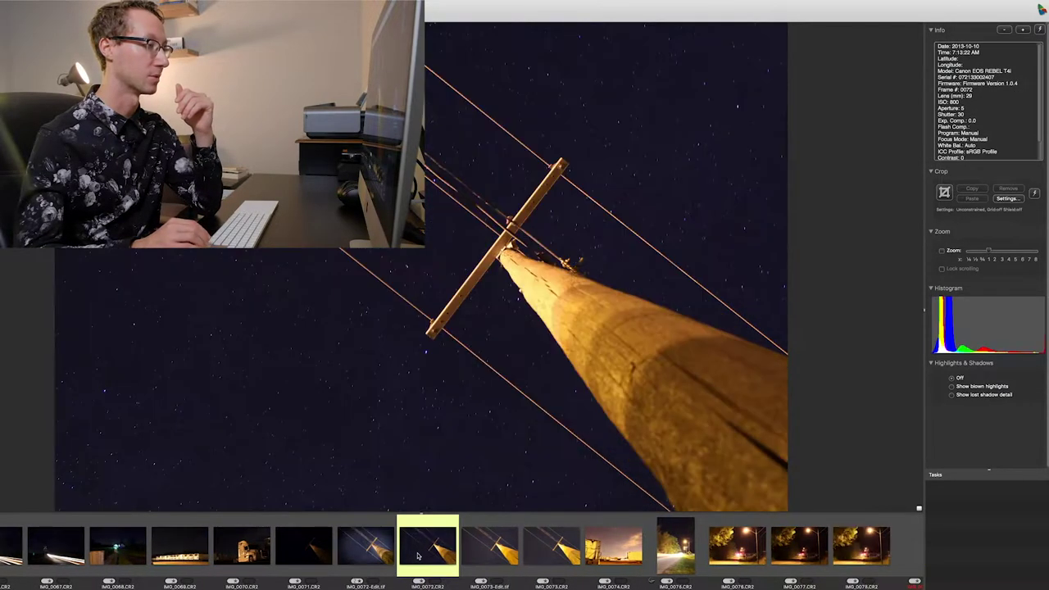
{"action": "key", "text": "Right"}
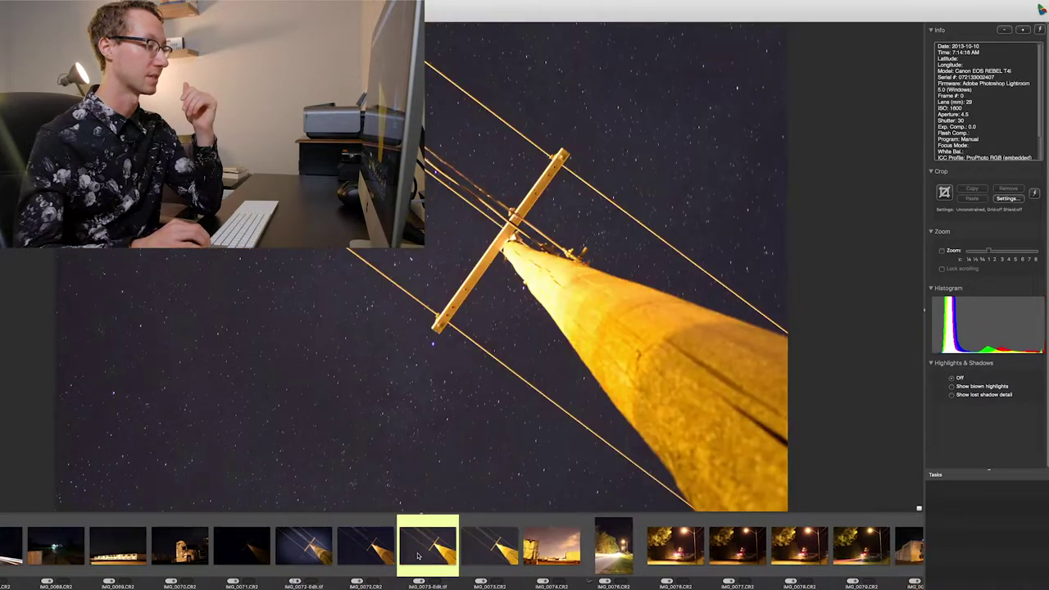
{"action": "key", "text": "Left"}
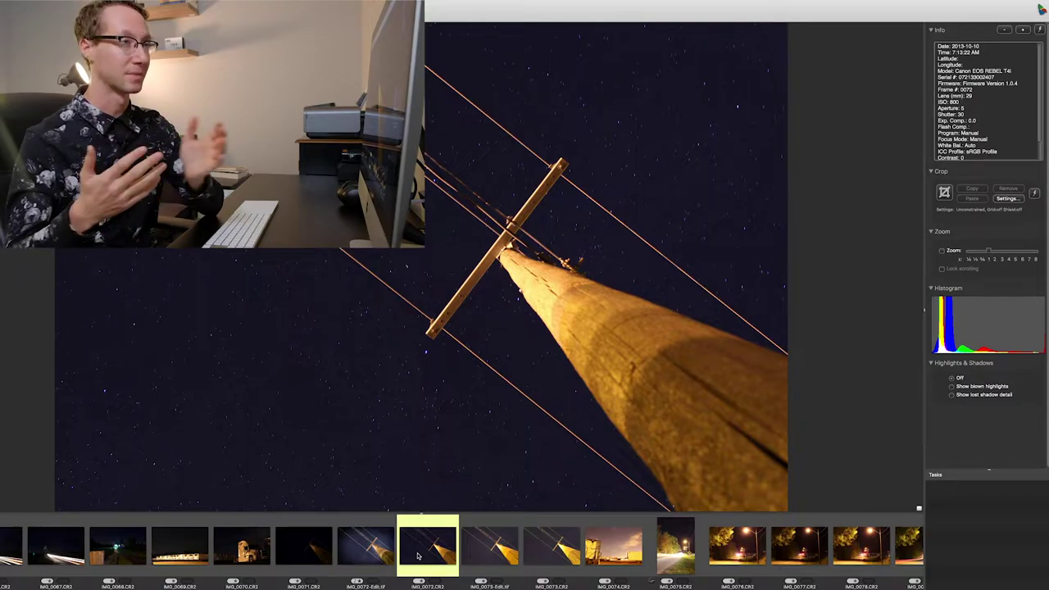
- Preview the truck, street-light road, garage, Castle Kilbride sign and tower IMG_0091 shots
{"action": "key", "text": "Right"}
{"action": "key", "text": "Right"}
{"action": "key", "text": "Right"}
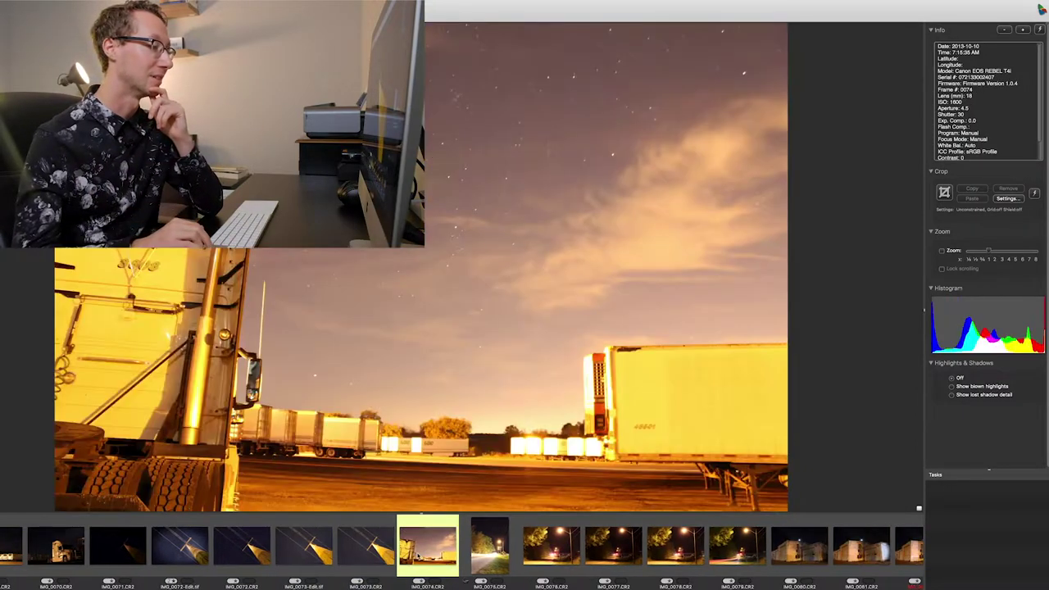
{"action": "key", "text": "Right"}
{"action": "key", "text": "Right"}
{"action": "key", "text": "Right"}
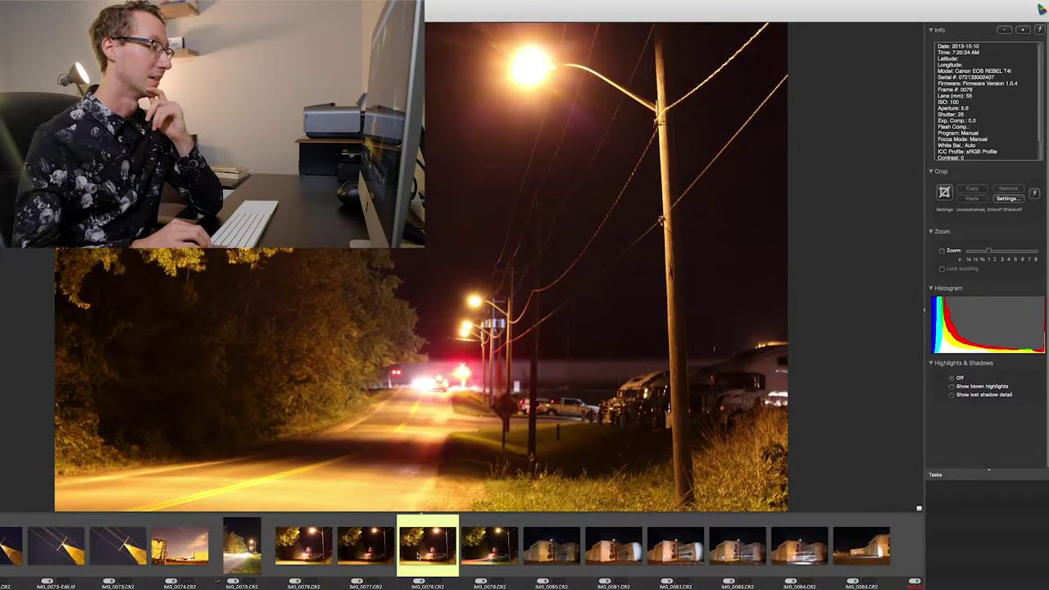
{"action": "key", "text": "Right"}
{"action": "key", "text": "Right"}
{"action": "key", "text": "Right"}
{"action": "key", "text": "Right"}
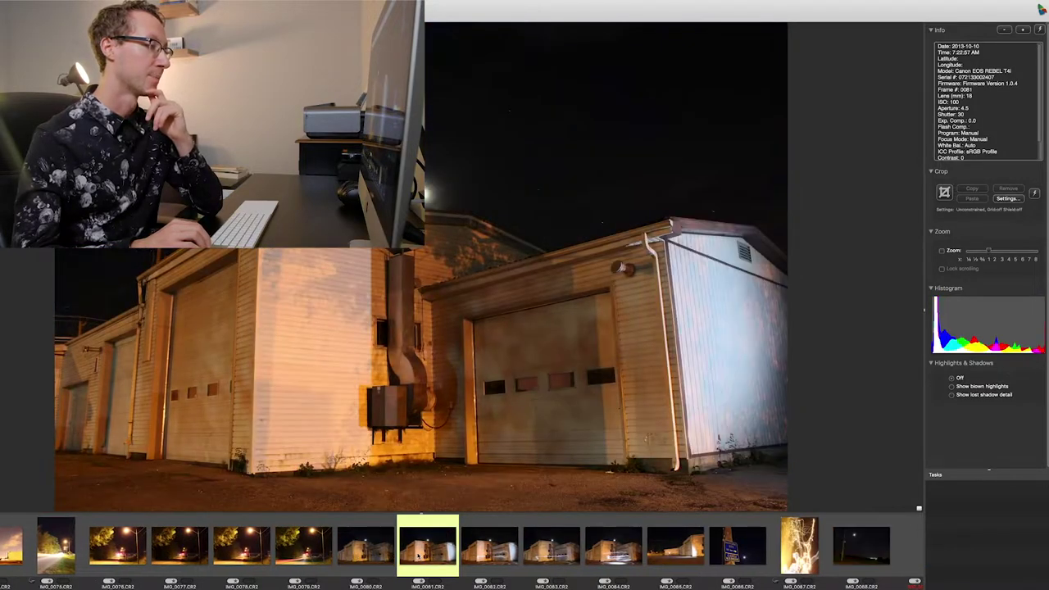
{"action": "key", "text": "Right"}
{"action": "key", "text": "Right"}
{"action": "key", "text": "Right"}
{"action": "key", "text": "Right"}
{"action": "key", "text": "Left"}
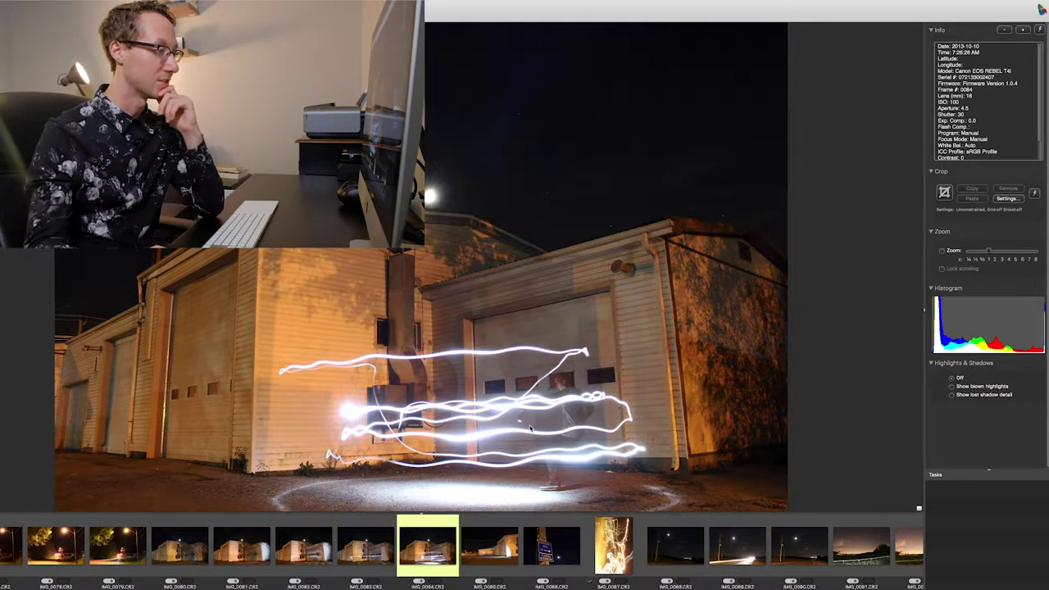
{"action": "key", "text": "Right"}
{"action": "key", "text": "Right"}
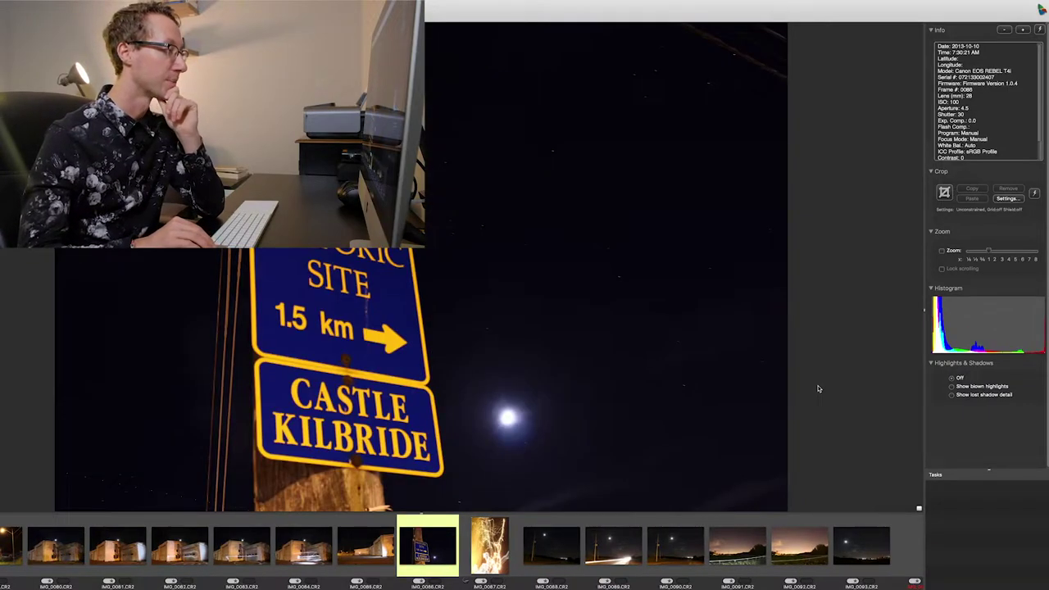
{"action": "key", "text": "Right"}
{"action": "key", "text": "Right"}
{"action": "key", "text": "Left"}
{"action": "key", "text": "Right"}
{"action": "key", "text": "Right"}
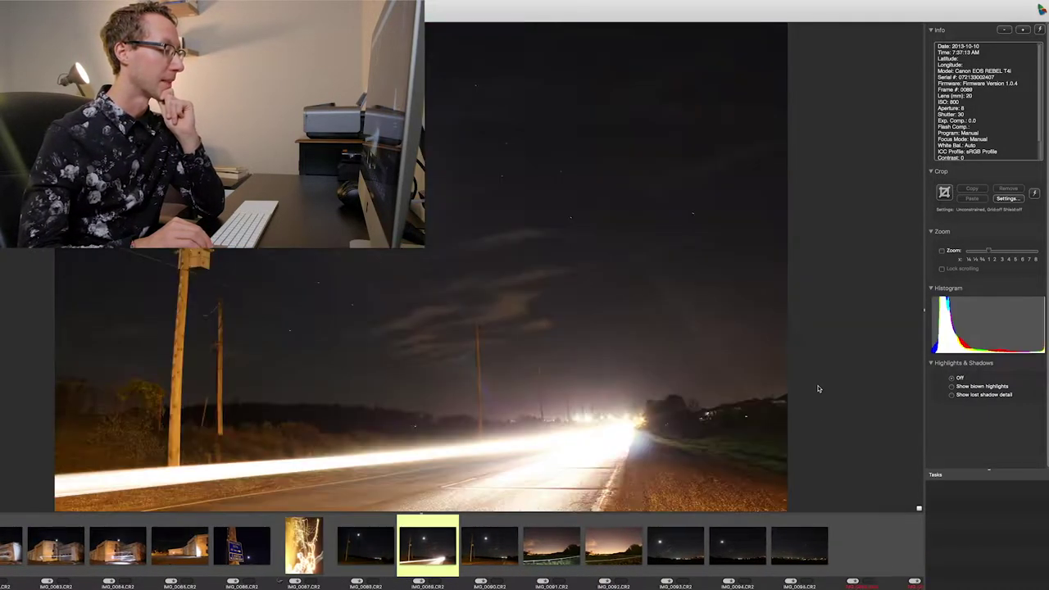
{"action": "key", "text": "Right"}
{"action": "key", "text": "Right"}
{"action": "key", "text": "Right"}
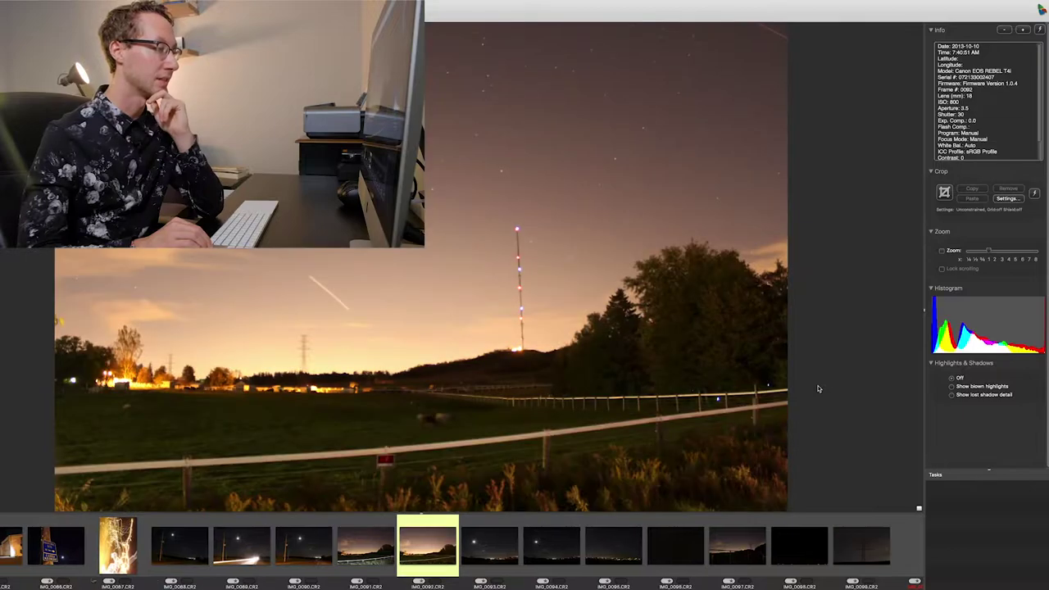
{"action": "key", "text": "Right"}
{"action": "key", "text": "Right"}
{"action": "key", "text": "Right"}
{"action": "key", "text": "Right"}
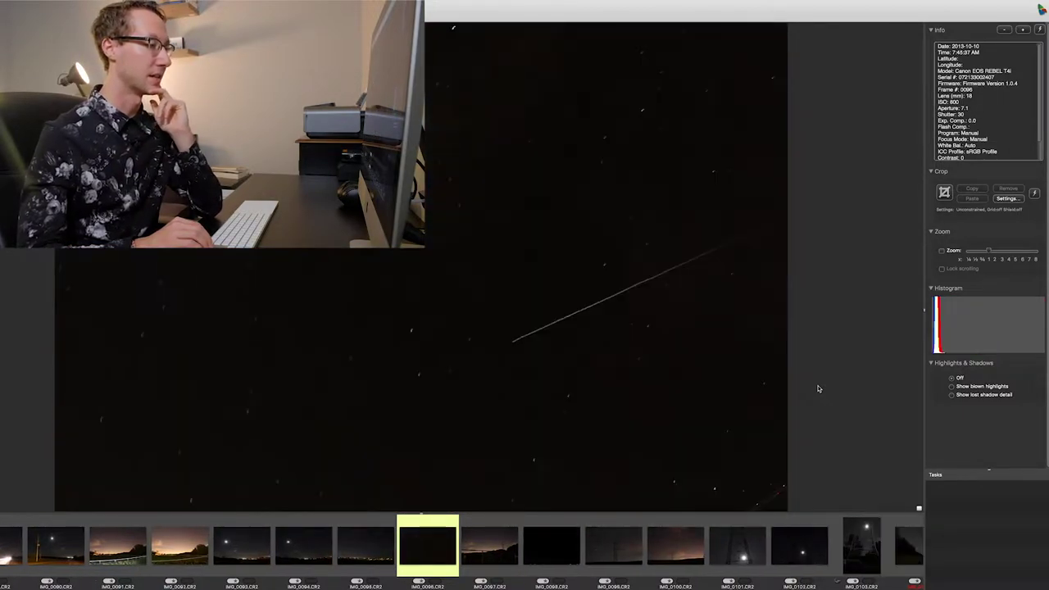
{"action": "key", "text": "Left"}
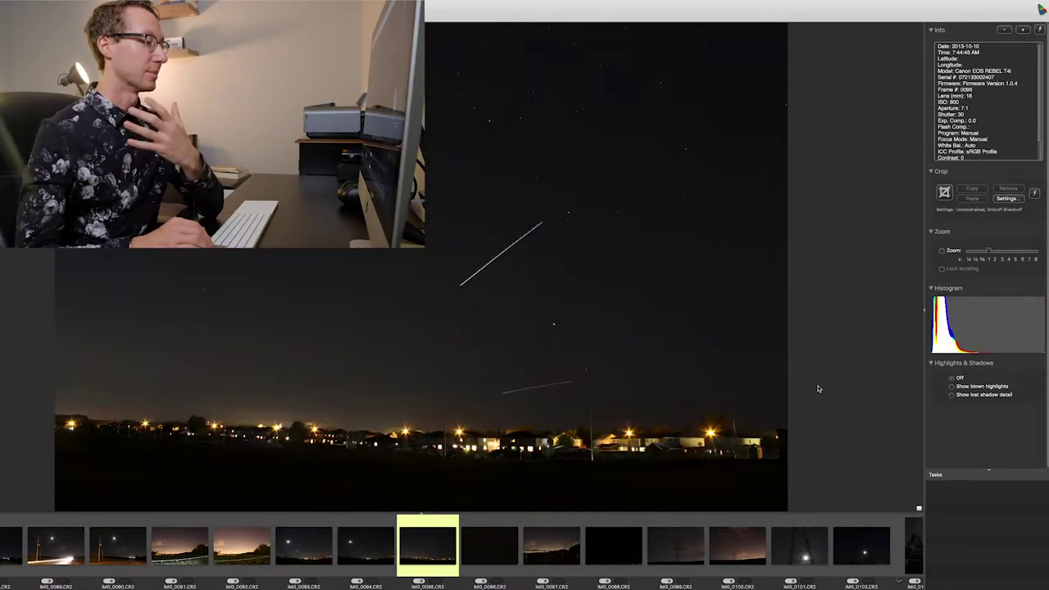
- Continue through dark-sky IMG_0096, the pylon sky, tree-lined road and light-trail shots IMG_0109–IMG_0118
{"action": "key", "text": "Right"}
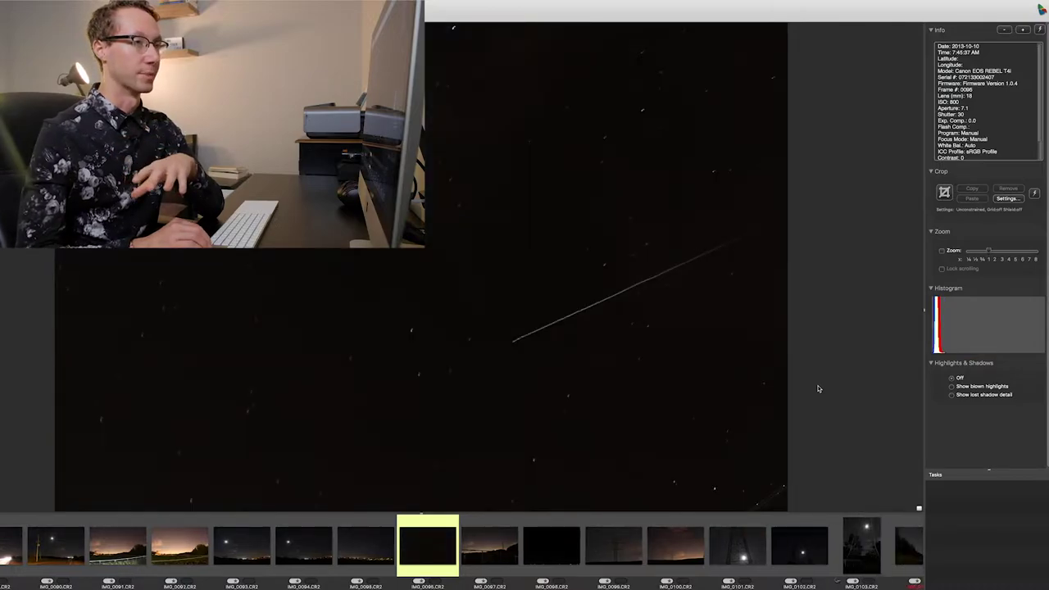
{"action": "key", "text": "Right"}
{"action": "key", "text": "Right"}
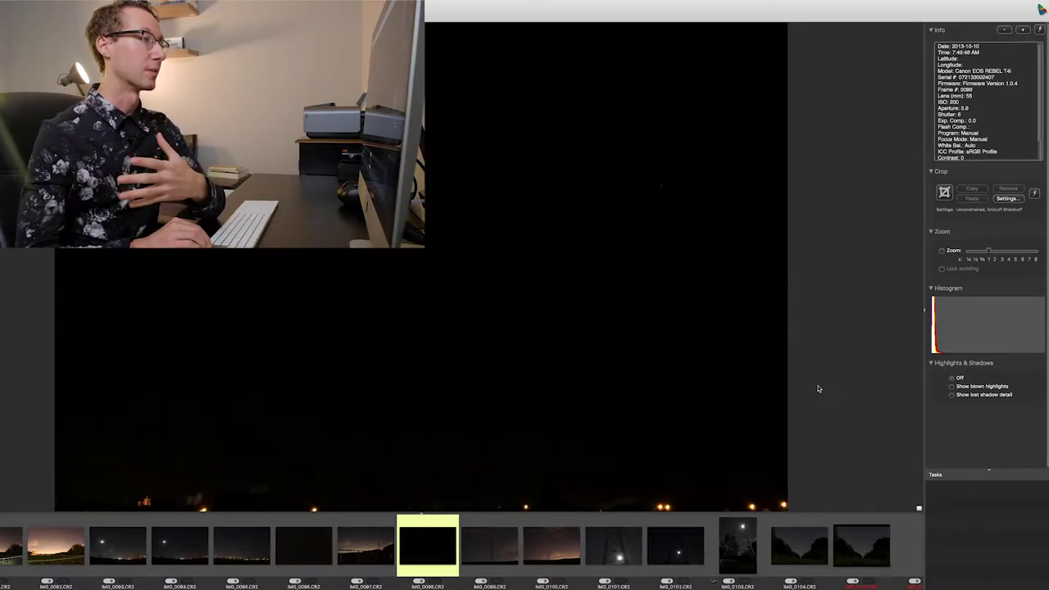
{"action": "key", "text": "Right"}
{"action": "key", "text": "Right"}
{"action": "key", "text": "Right"}
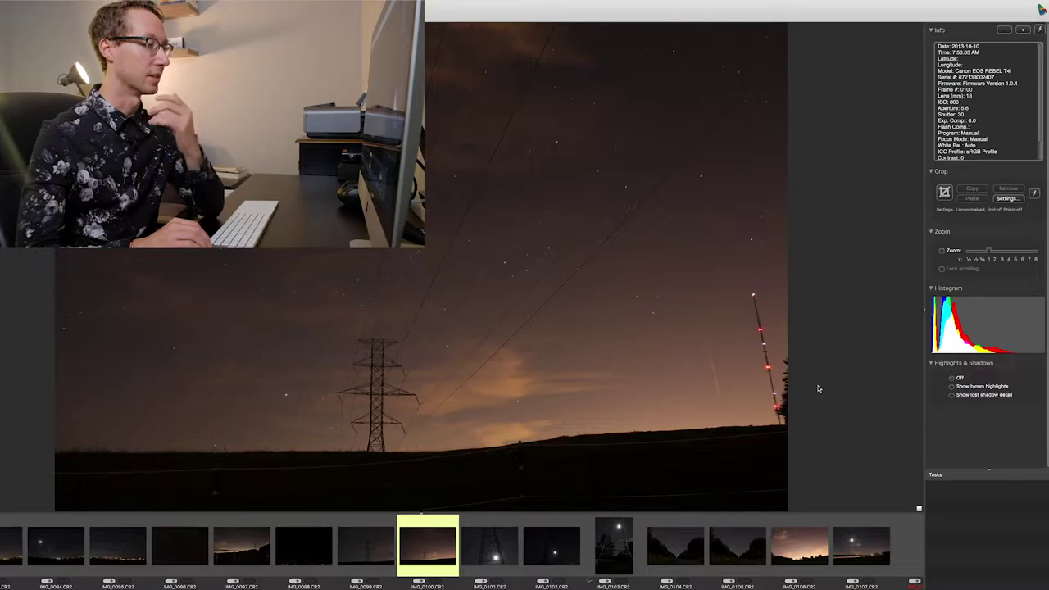
{"action": "key", "text": "Right"}
{"action": "key", "text": "Right"}
{"action": "key", "text": "Right"}
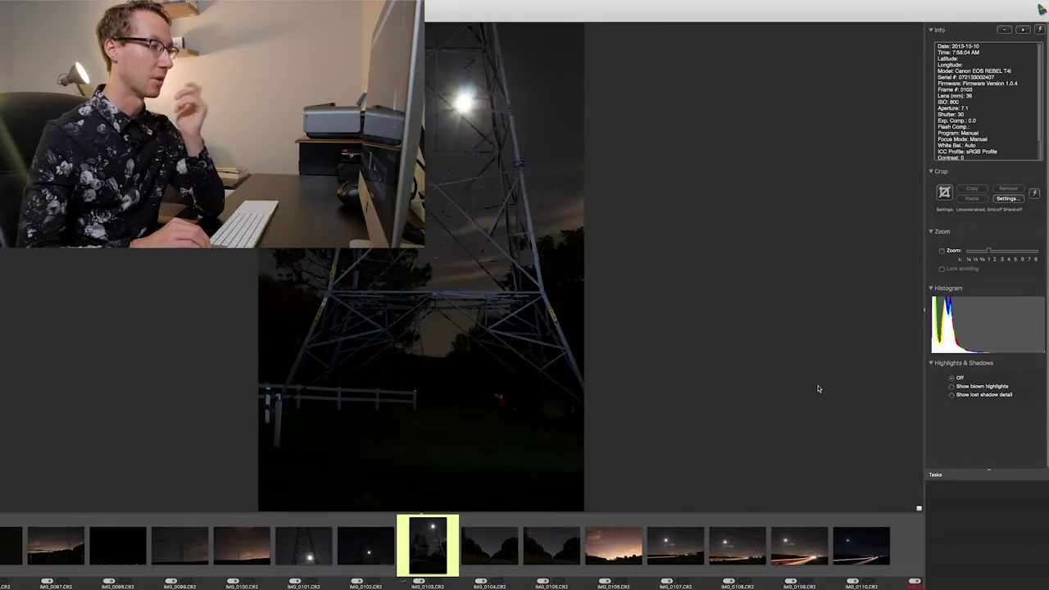
{"action": "key", "text": "Right"}
{"action": "key", "text": "Right"}
{"action": "key", "text": "Right"}
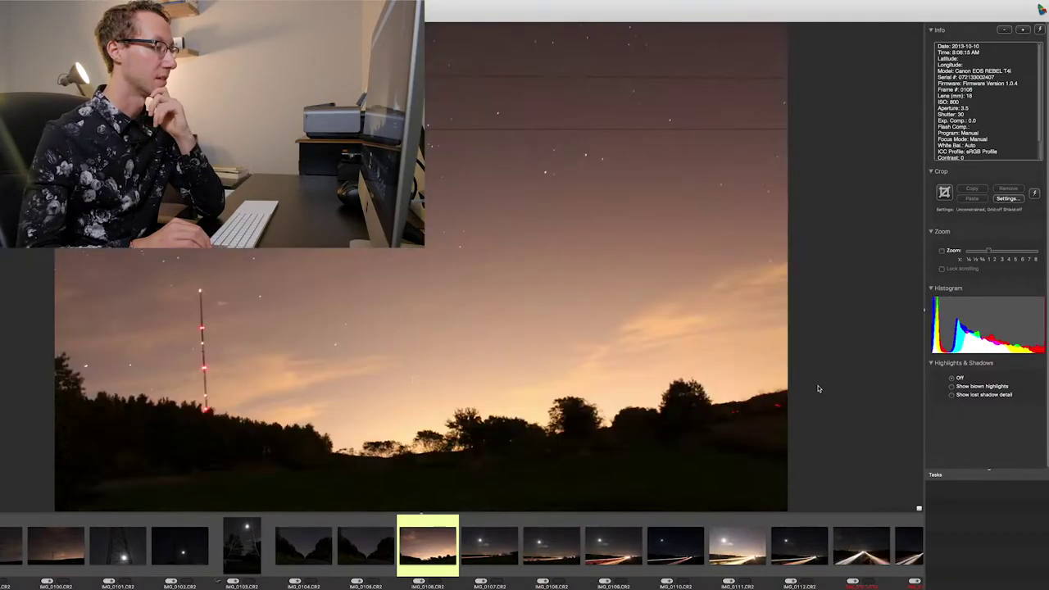
{"action": "key", "text": "Right"}
{"action": "key", "text": "Right"}
{"action": "key", "text": "Right"}
{"action": "key", "text": "Right"}
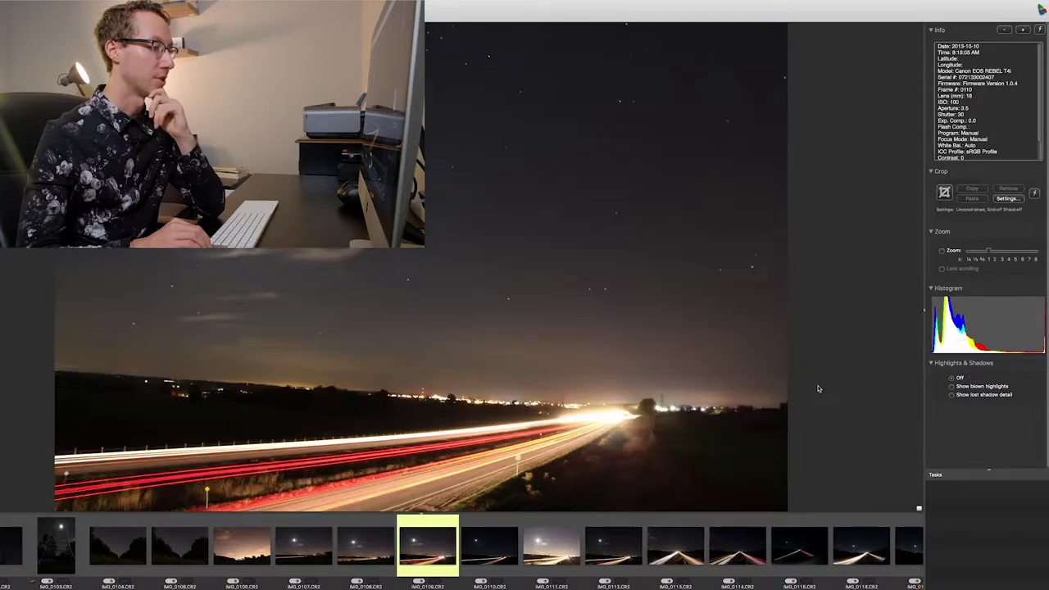
{"action": "key", "text": "Right"}
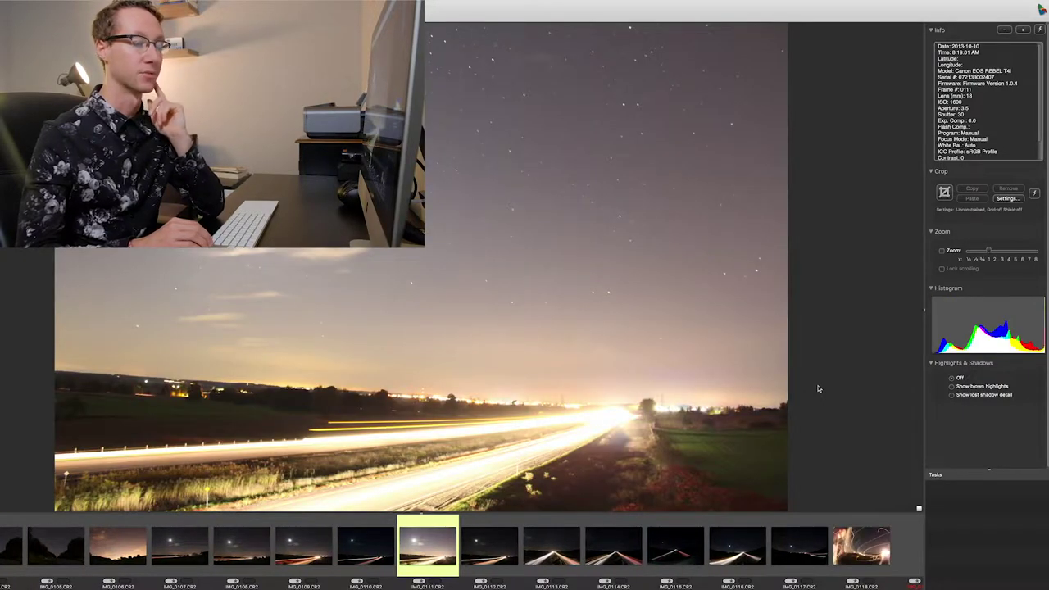
{"action": "key", "text": "Right"}
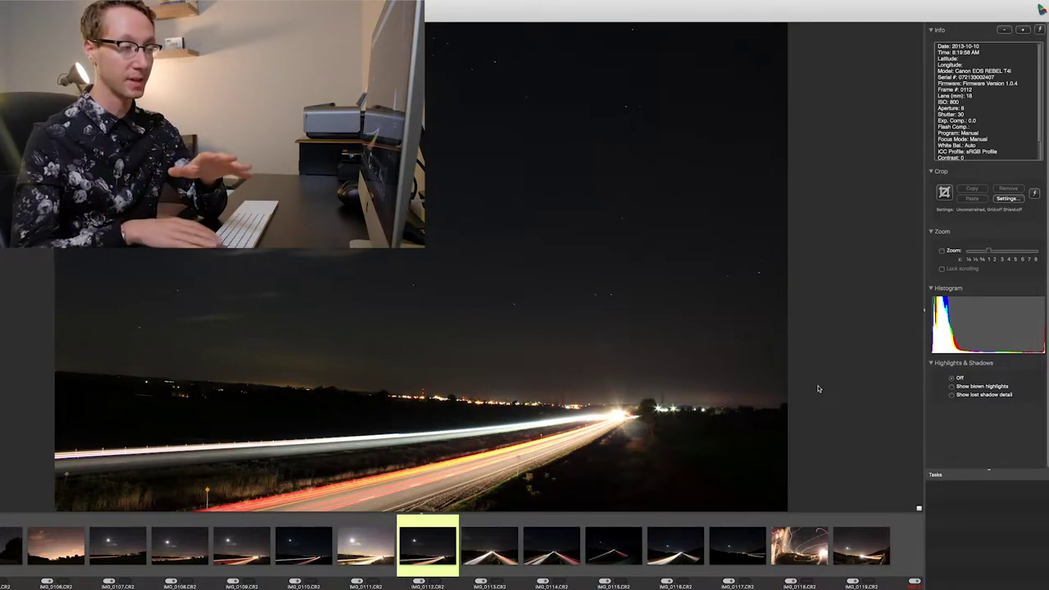
{"action": "key", "text": "Right"}
{"action": "key", "text": "Right"}
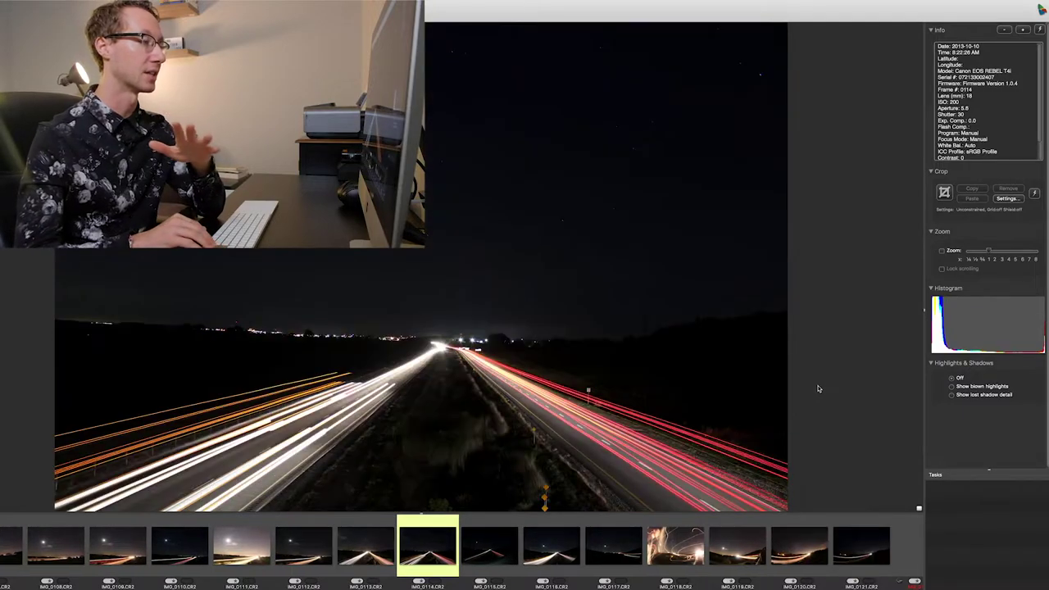
{"action": "key", "text": "Right"}
{"action": "key", "text": "Right"}
{"action": "key", "text": "Right"}
{"action": "key", "text": "Right"}
{"action": "key", "text": "Right"}
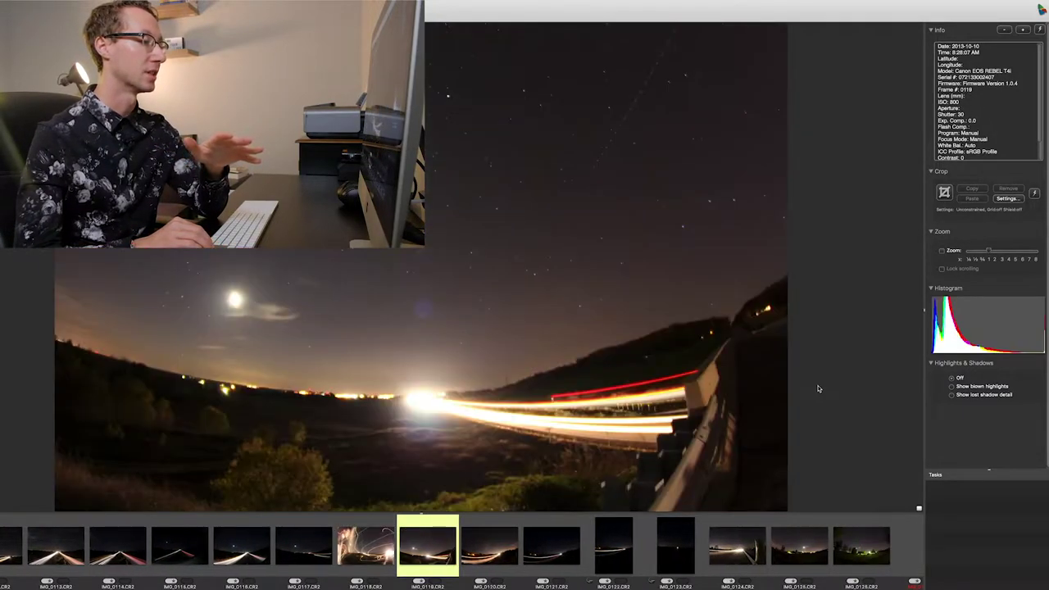
{"action": "key", "text": "Left"}
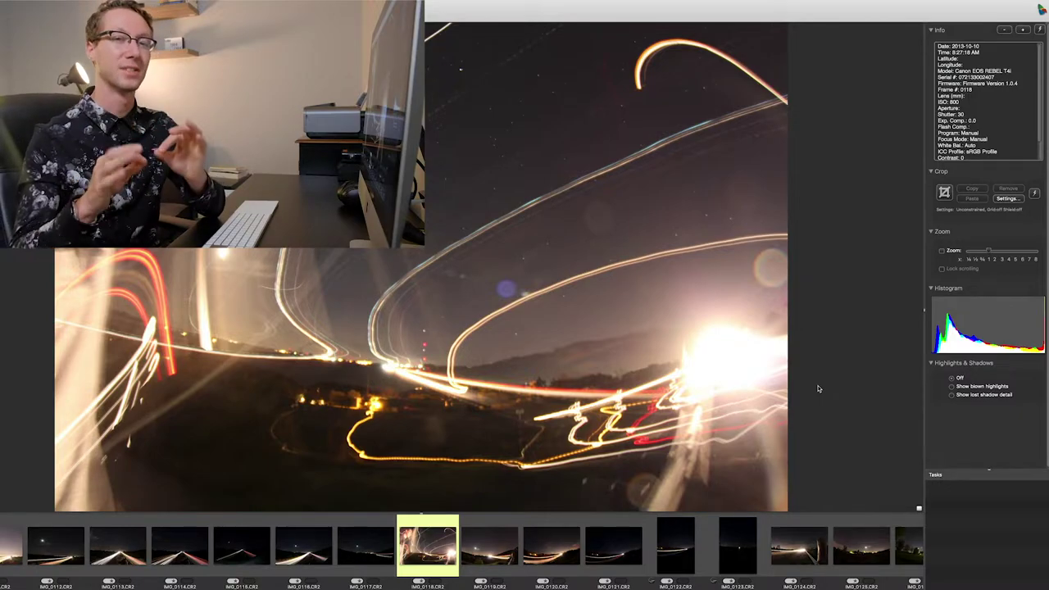
- Review frames IMG_0120 to the farm scene IMG_0126, then return to the contact sheet
{"action": "key", "text": "Right"}
{"action": "key", "text": "Right"}
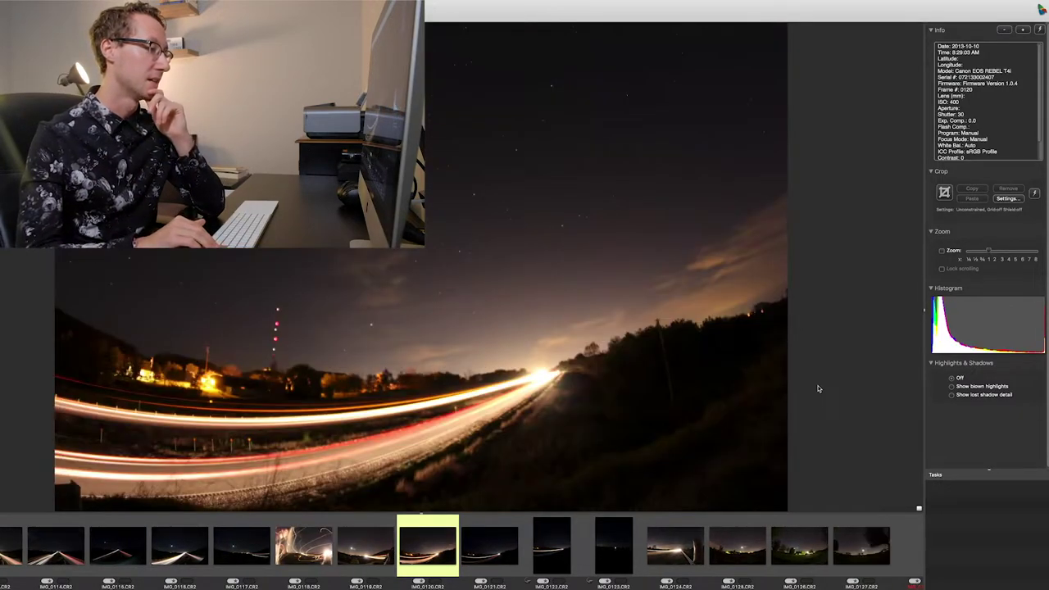
{"action": "key", "text": "Right"}
{"action": "key", "text": "Right"}
{"action": "key", "text": "Right"}
{"action": "key", "text": "Left"}
{"action": "key", "text": "Left"}
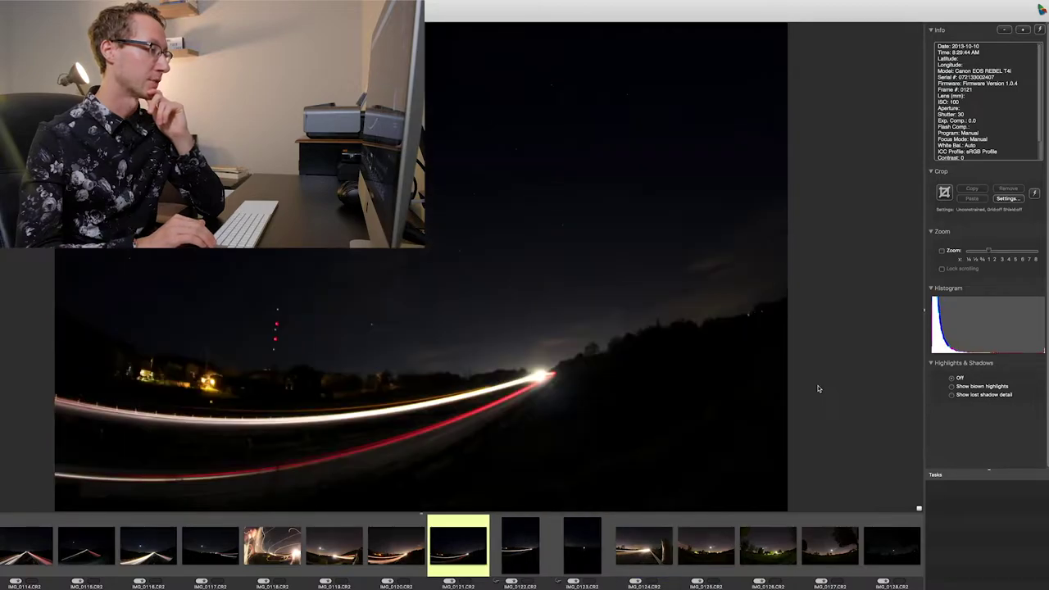
{"action": "key", "text": "Right"}
{"action": "key", "text": "Right"}
{"action": "key", "text": "Right"}
{"action": "key", "text": "Right"}
{"action": "key", "text": "Right"}
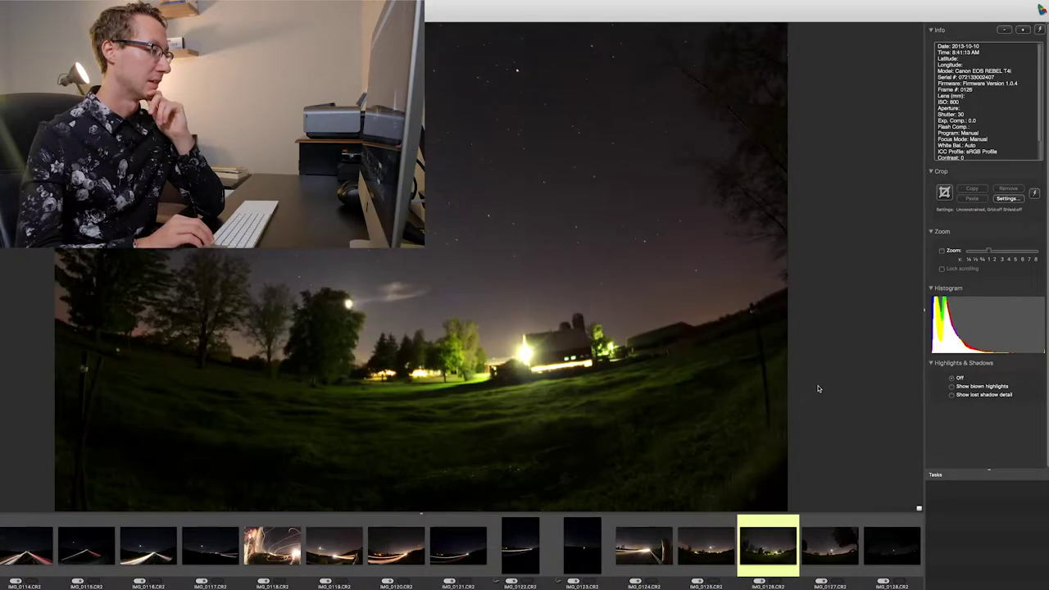
{"action": "key", "text": "Right"}
{"action": "key", "text": "Left"}
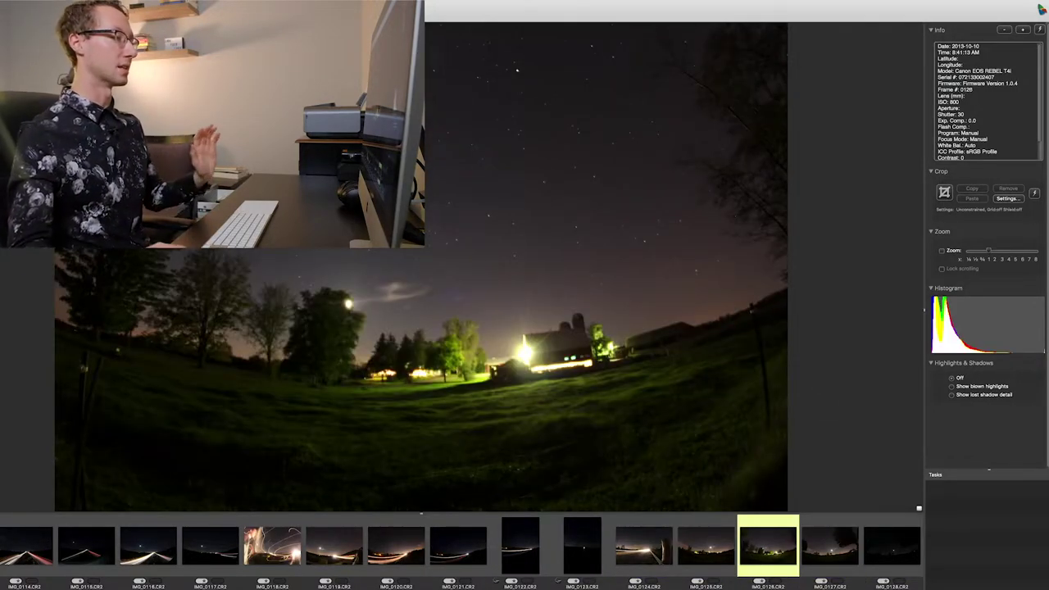
{"action": "key", "text": "Escape"}
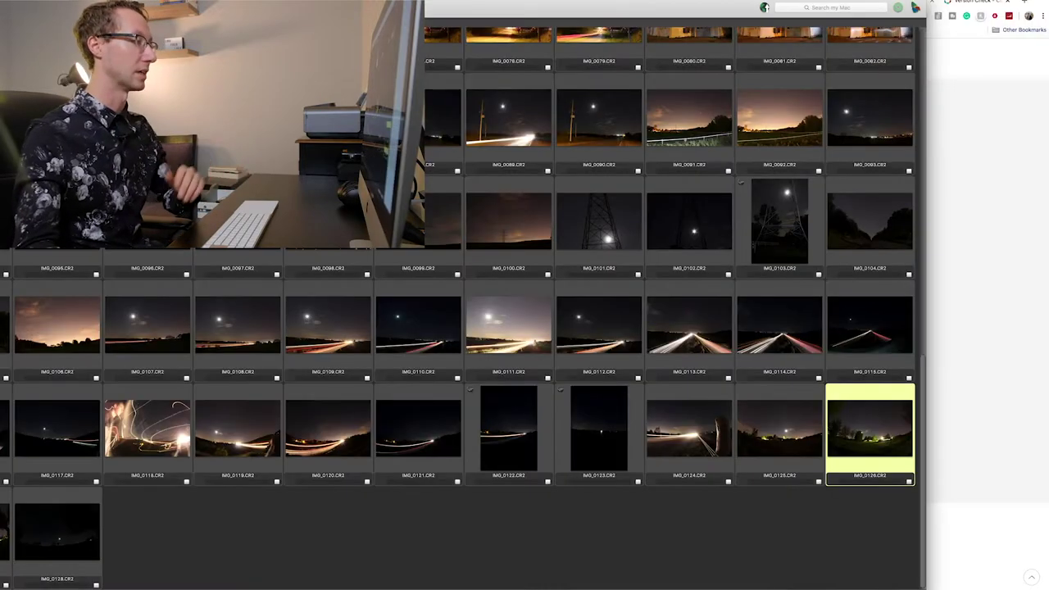
- Find the IMG_0062 train shots and select the raw IMG_0062.CR2 instead of its TIFF edits
{"action": "scroll", "coordinate": [656, 344], "scroll_direction": "up", "scroll_amount": 5}
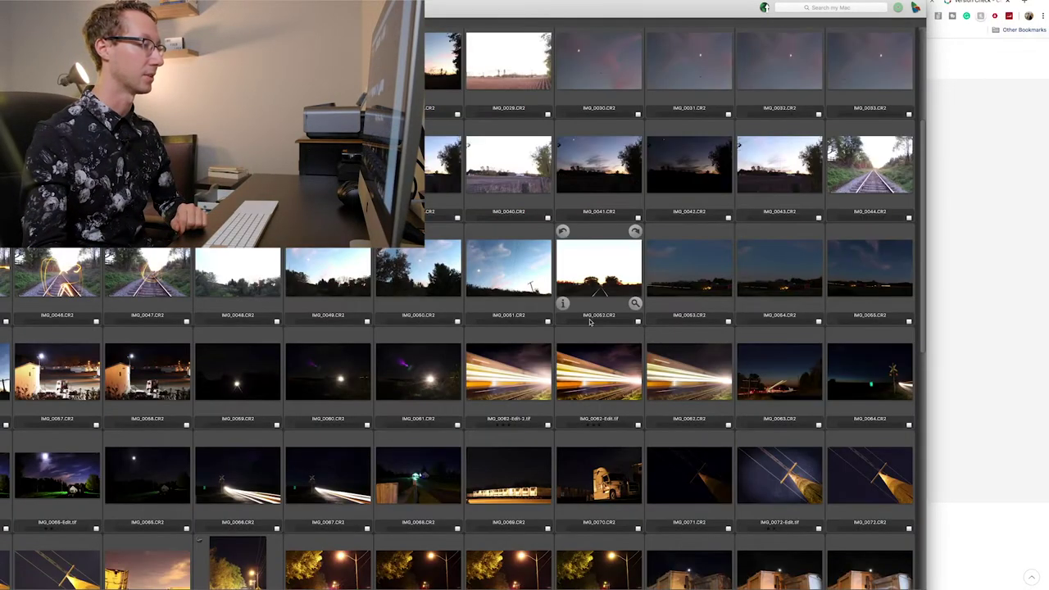
{"action": "left_click", "coordinate": [538, 379]}
{"action": "scroll", "coordinate": [533, 373], "scroll_direction": "down", "scroll_amount": 1}
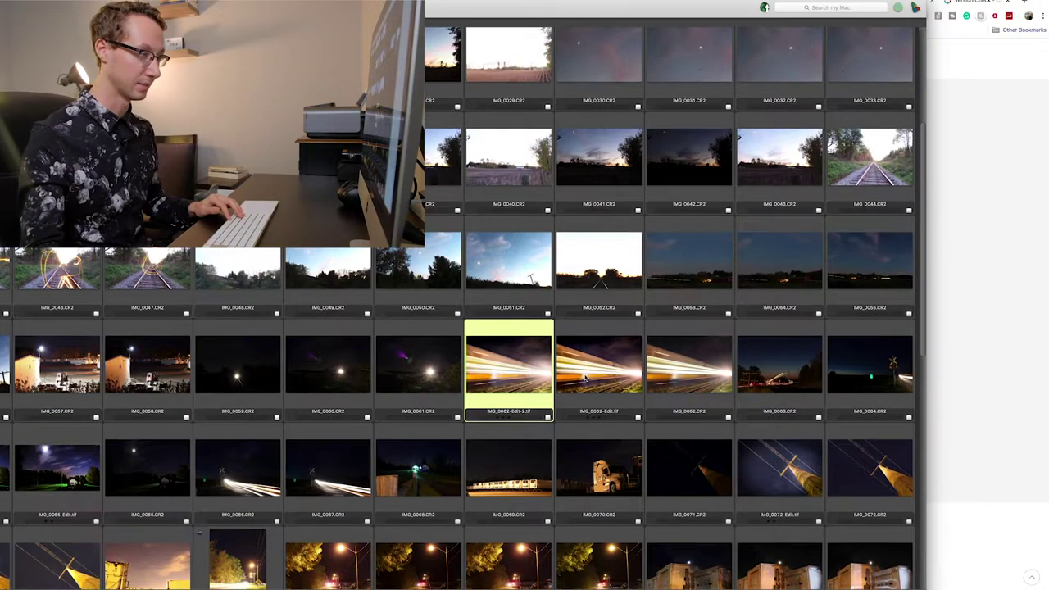
{"action": "left_click", "coordinate": [587, 379]}
{"action": "left_click", "coordinate": [686, 358]}
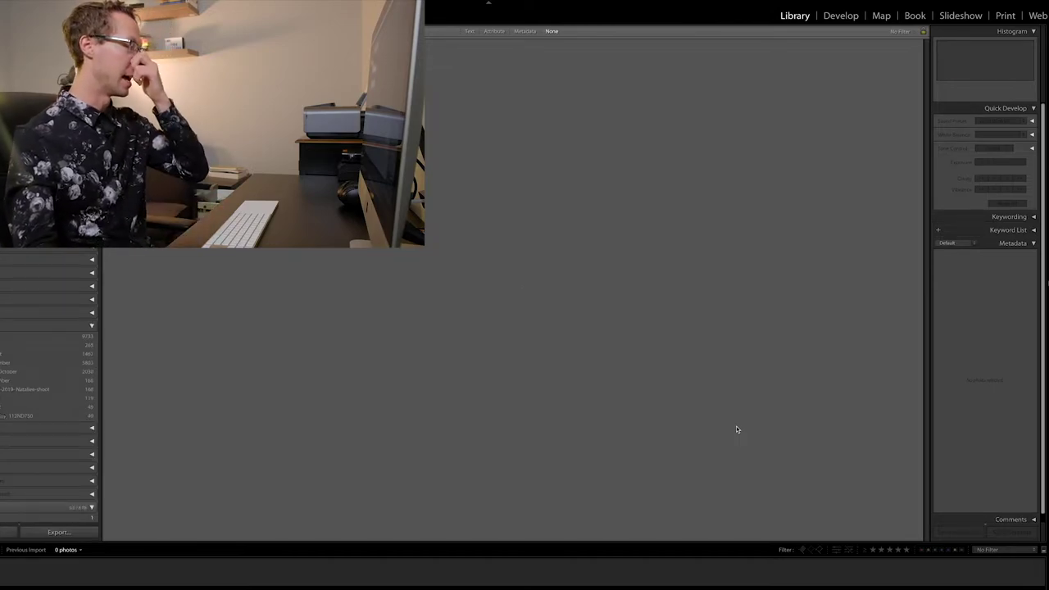
- In Develop, zoom in to inspect IMG_0062.CR2's detail, then lower Highlights to -34
{"action": "left_click", "coordinate": [839, 18]}
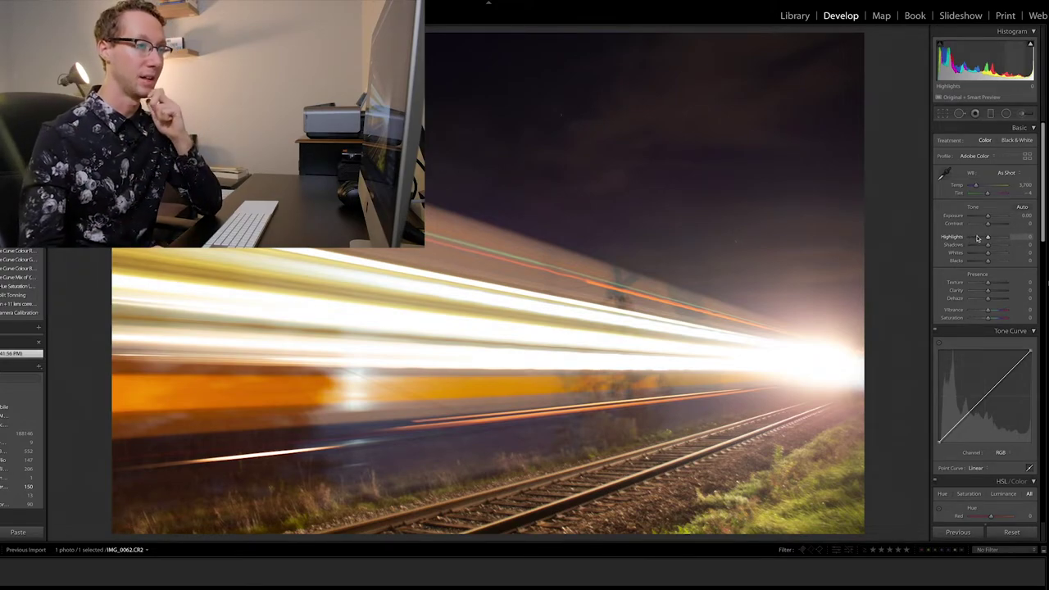
{"action": "left_click", "coordinate": [575, 215]}
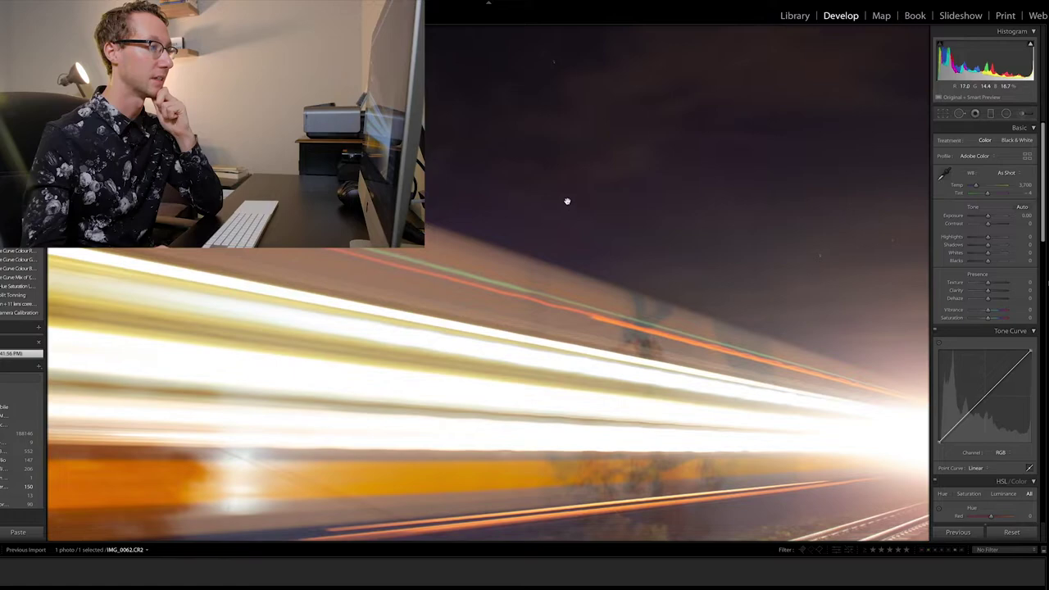
{"action": "left_click_drag", "start_coordinate": [569, 204], "coordinate": [557, 328]}
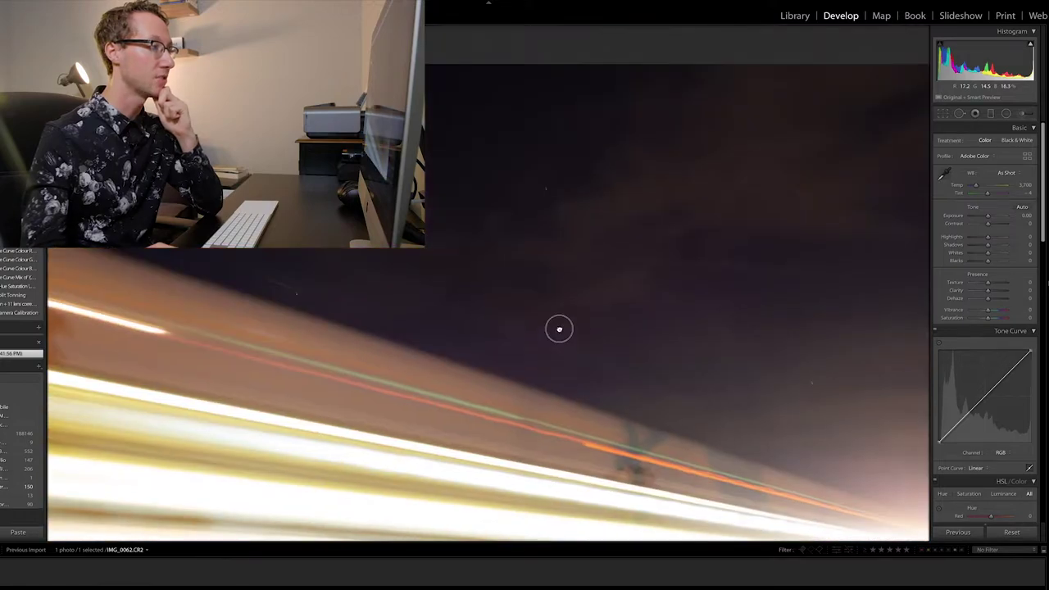
{"action": "left_click", "coordinate": [817, 273]}
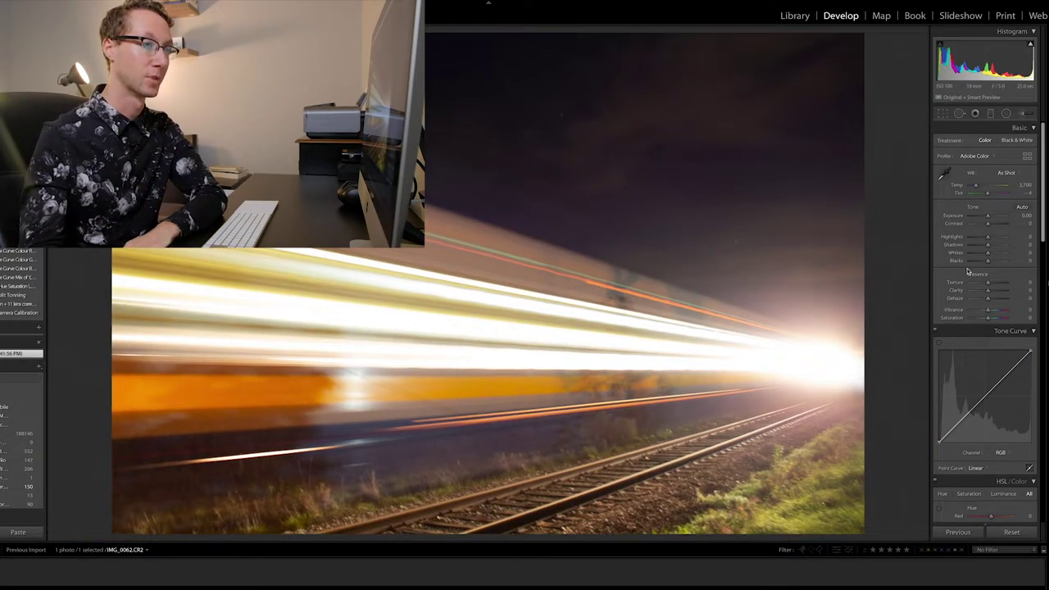
{"action": "mouse_move", "coordinate": [988, 237]}
{"action": "left_mouse_down"}
{"action": "mouse_move", "coordinate": [1009, 247]}
{"action": "mouse_move", "coordinate": [993, 245]}
{"action": "left_mouse_up"}
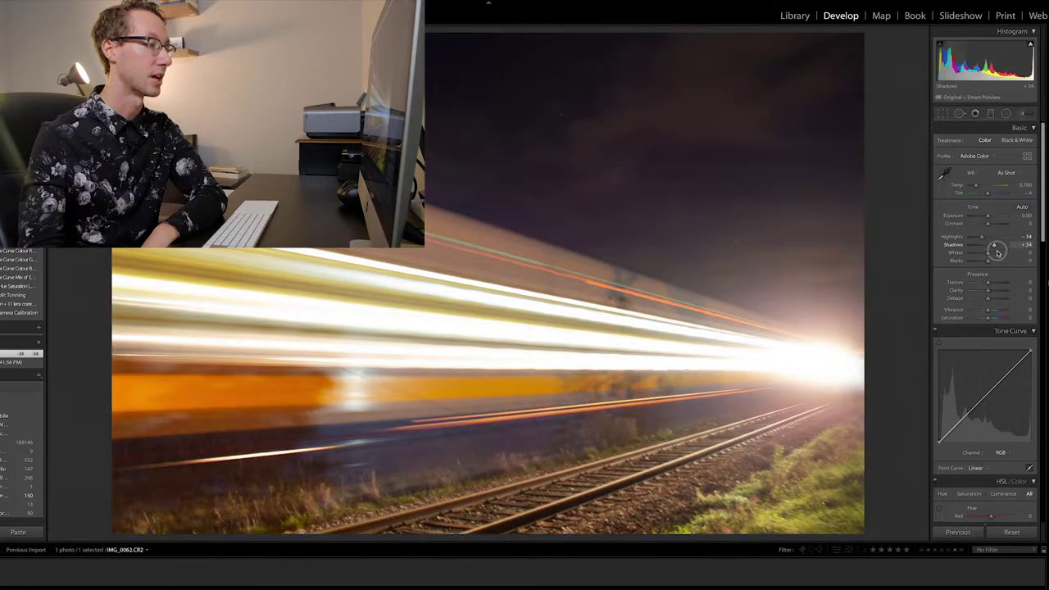
- Reset Highlights and Shadows, then set Exposure +0.35, Shadows +21, Whites -17, Blacks +21, Contrast +10
{"action": "double_click", "coordinate": [956, 237]}
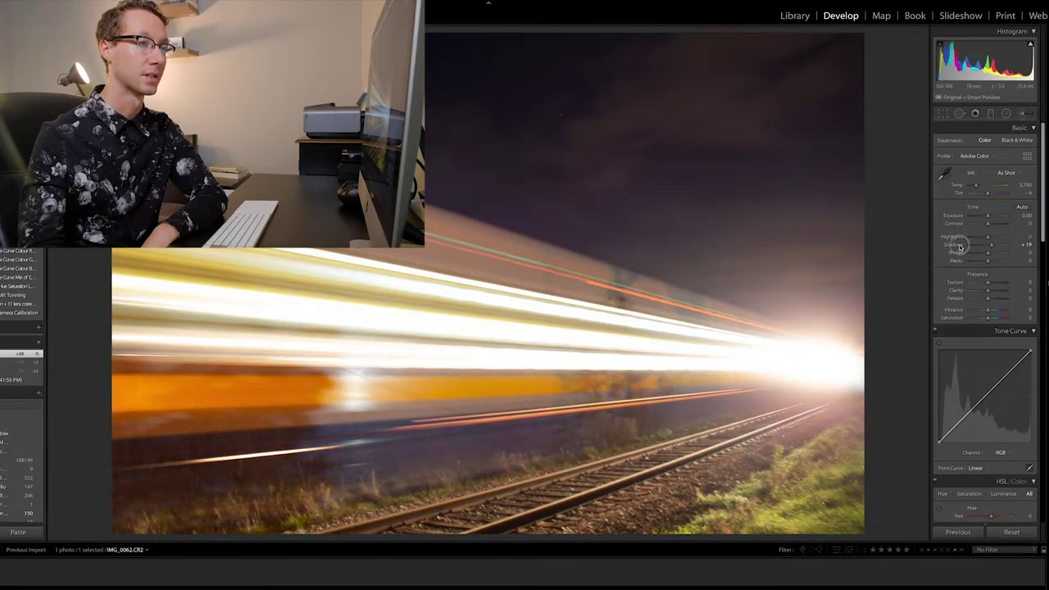
{"action": "double_click", "coordinate": [955, 245]}
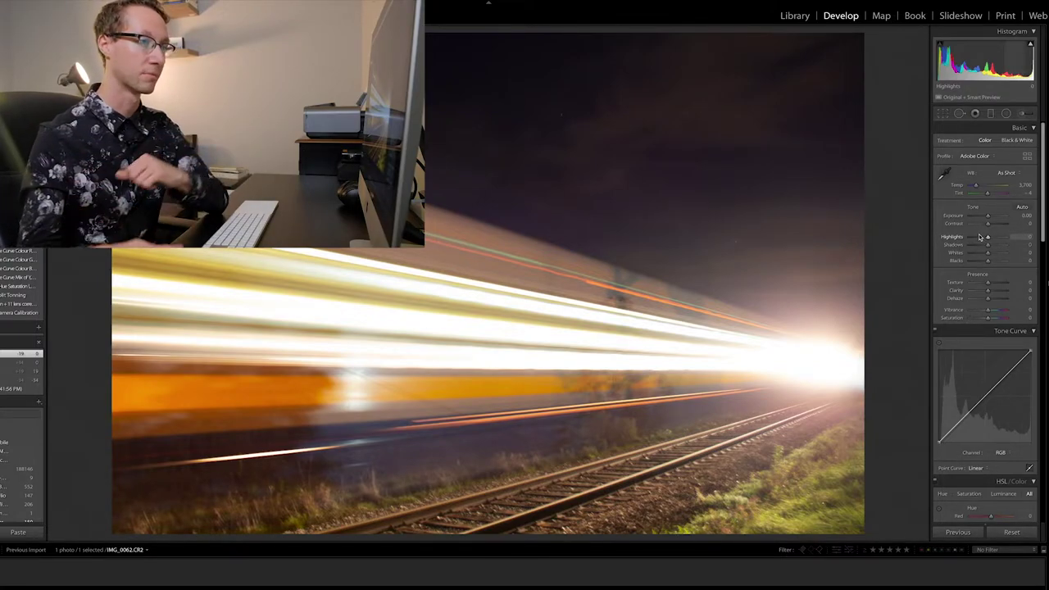
{"action": "mouse_move", "coordinate": [986, 215]}
{"action": "left_mouse_down"}
{"action": "mouse_move", "coordinate": [963, 250]}
{"action": "mouse_move", "coordinate": [979, 243]}
{"action": "left_mouse_up"}
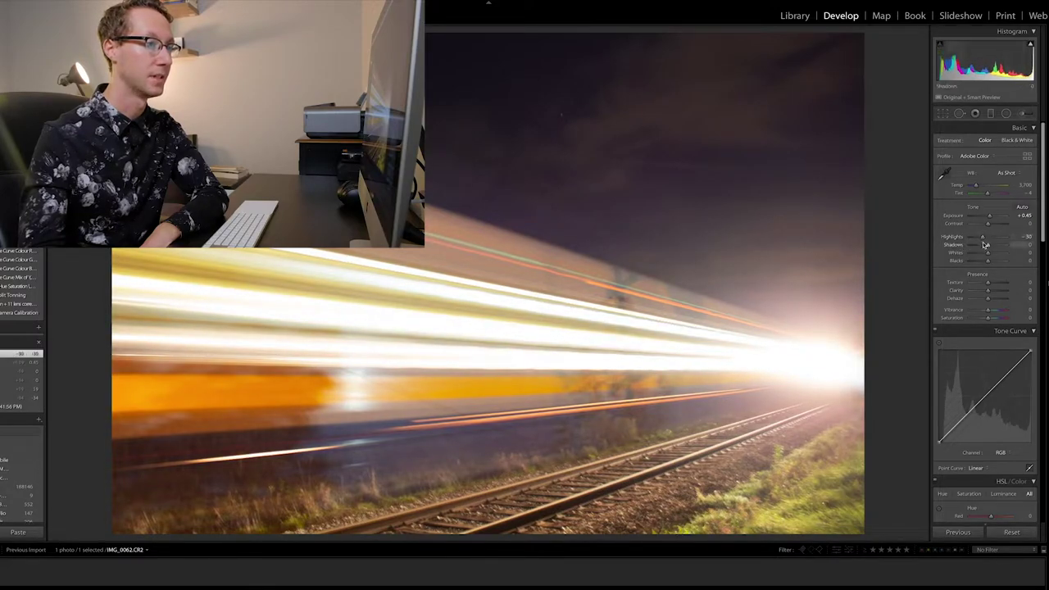
{"action": "left_click_drag", "start_coordinate": [985, 245], "coordinate": [989, 244]}
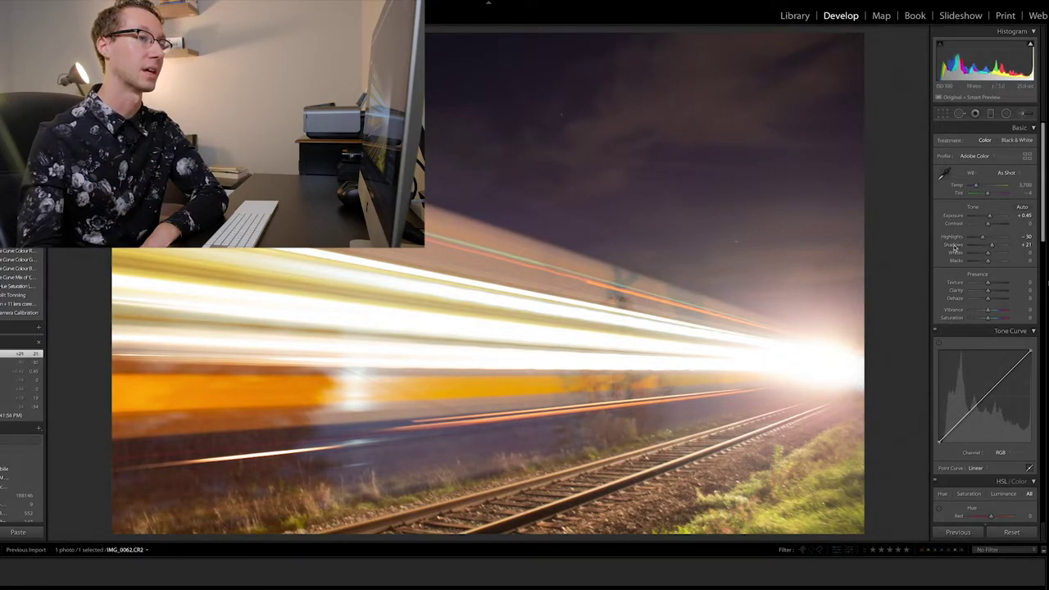
{"action": "left_click_drag", "start_coordinate": [988, 255], "coordinate": [984, 255]}
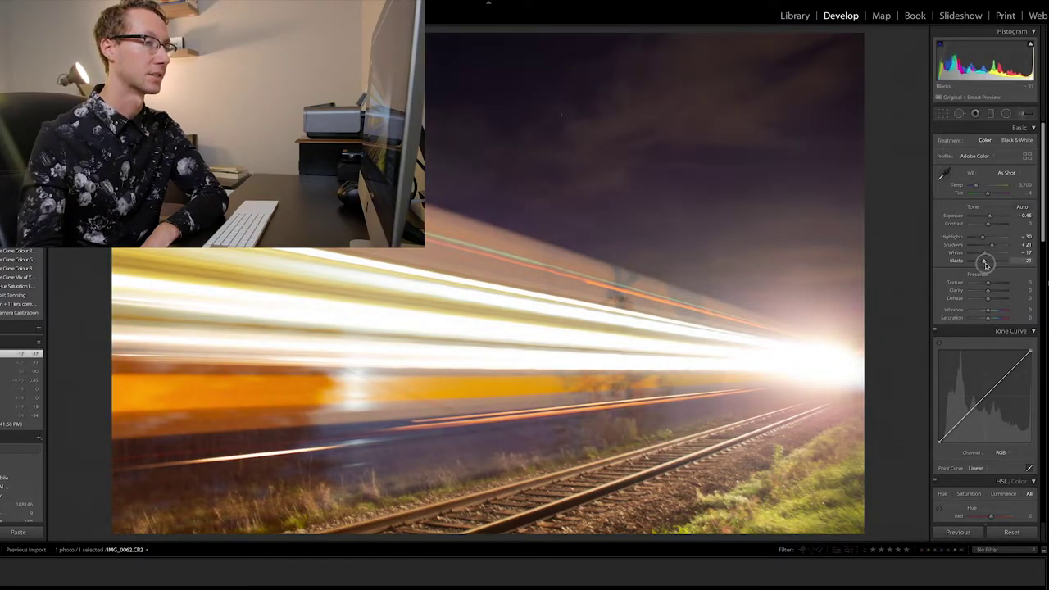
{"action": "left_click_drag", "start_coordinate": [986, 264], "coordinate": [985, 263]}
{"action": "left_click_drag", "start_coordinate": [988, 224], "coordinate": [985, 225]}
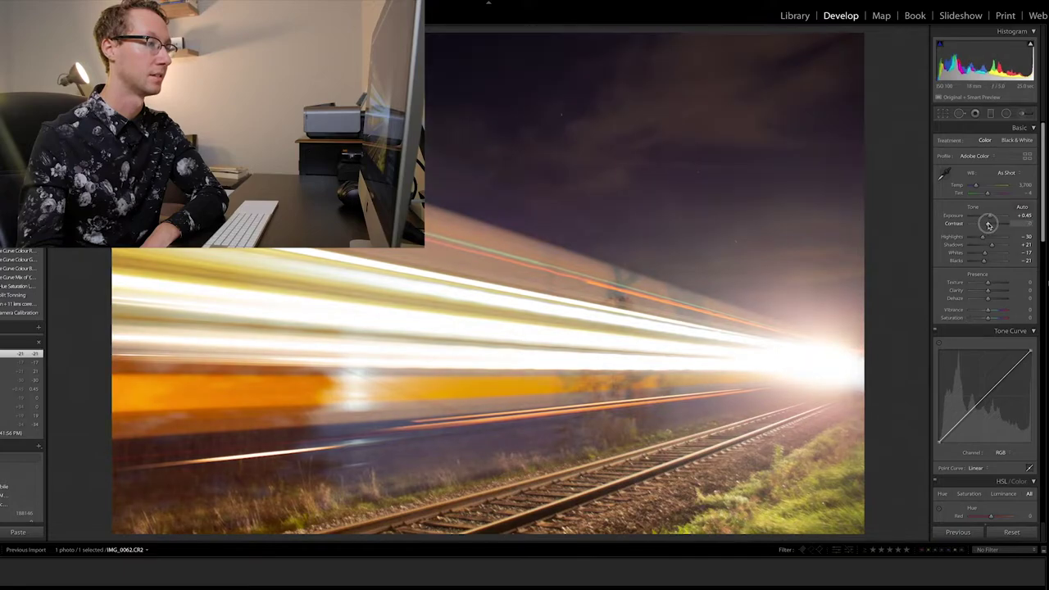
{"action": "left_click_drag", "start_coordinate": [989, 216], "coordinate": [989, 218]}
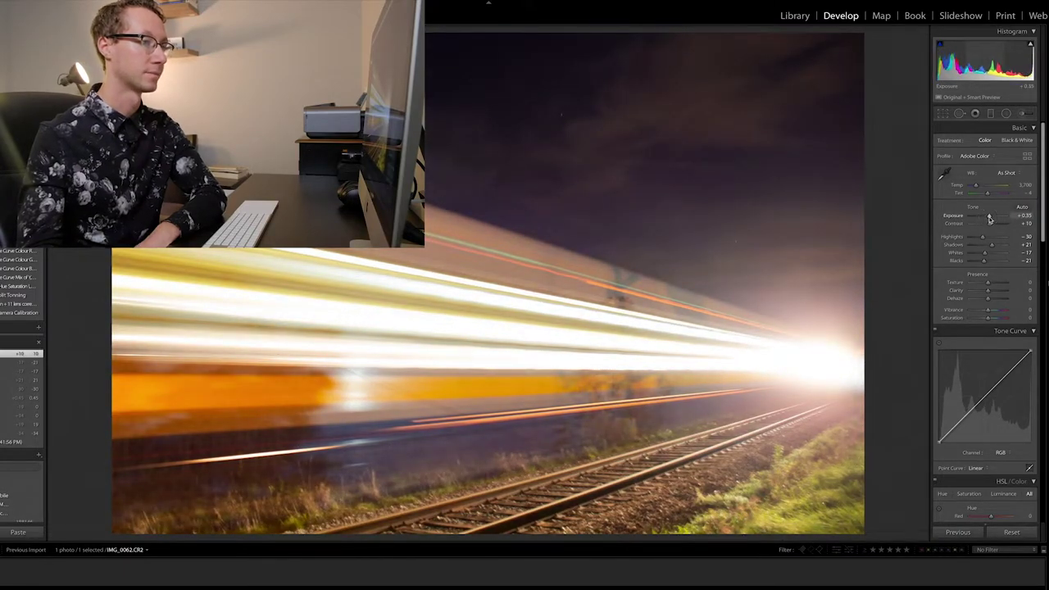
{"action": "key", "text": "Down"}
{"action": "key", "text": "Down"}
{"action": "key", "text": "Down"}
- Set Temp 3,650, Tint -9, Exposure +0.25, Saturation -9 and Vibrance +15
{"action": "key", "text": "Up"}
{"action": "key", "text": "Up"}
{"action": "key", "text": "Up"}
{"action": "key", "text": "Down"}
{"action": "key", "text": "Down"}
{"action": "key", "text": "Down"}
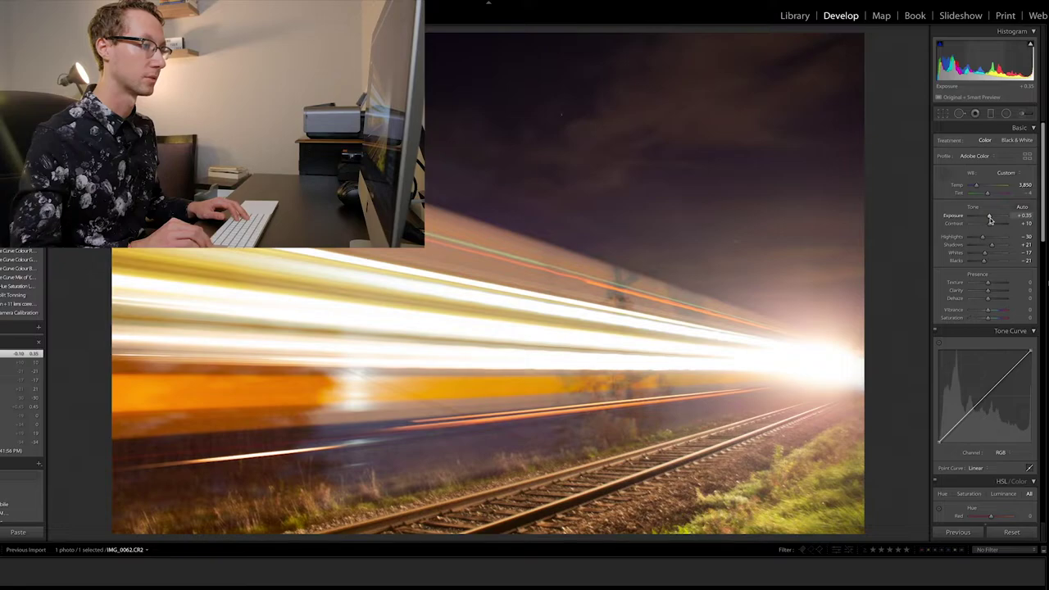
{"action": "key", "text": "Down"}
{"action": "key", "text": "Down"}
{"action": "key", "text": "Down"}
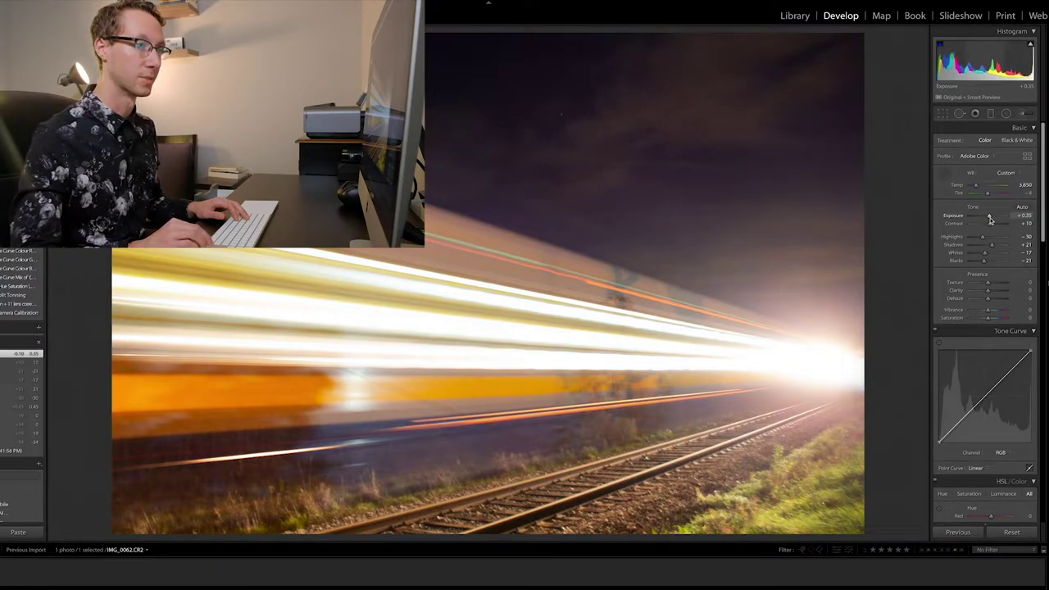
{"action": "key", "text": "Down"}
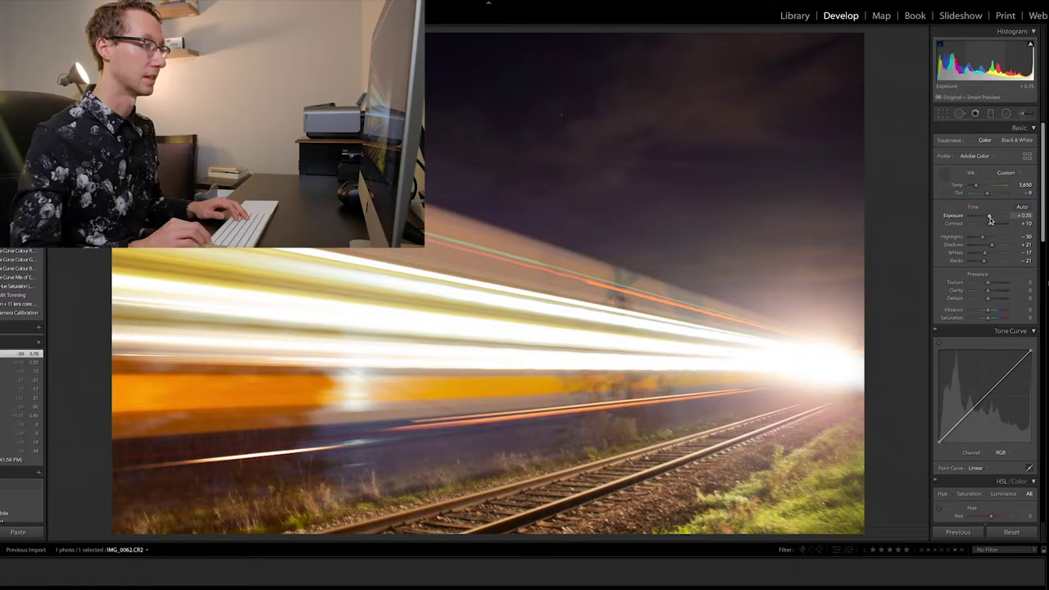
{"action": "key", "text": "Down"}
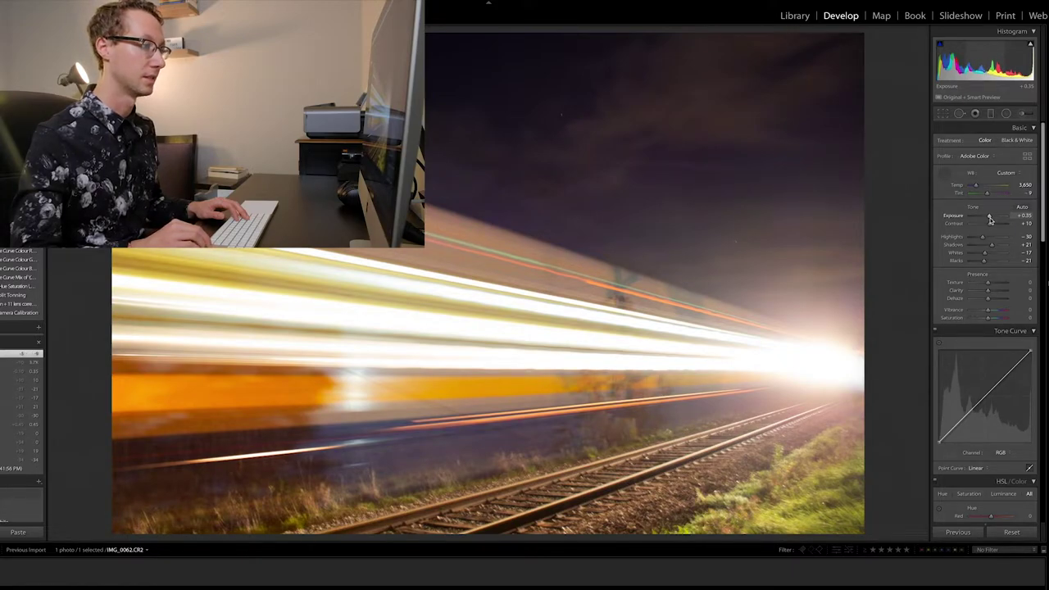
{"action": "key", "text": "Down"}
{"action": "key", "text": "Down"}
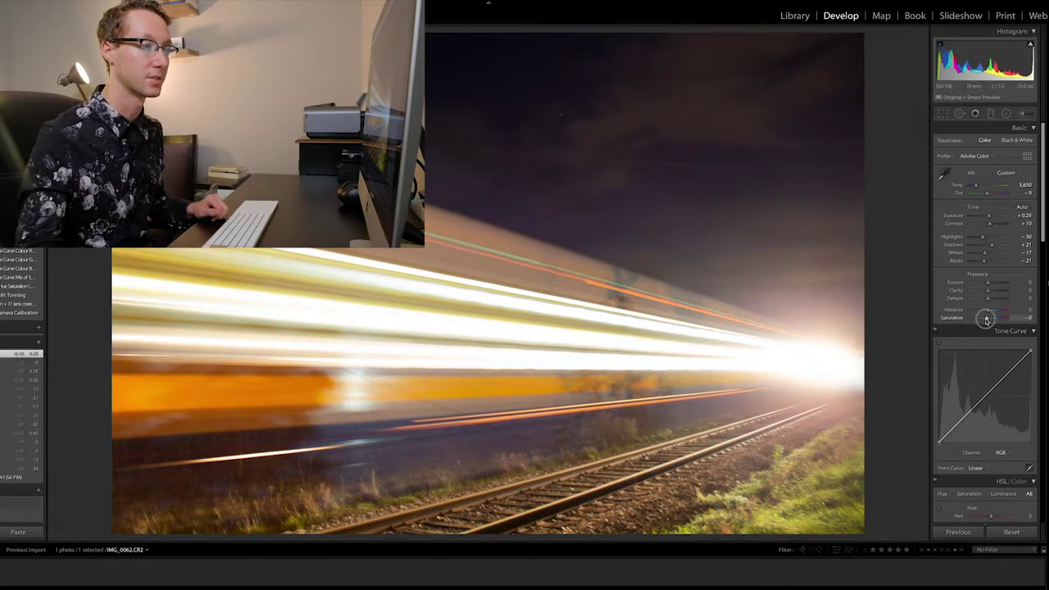
{"action": "key", "text": "Down"}
{"action": "left_click_drag", "start_coordinate": [991, 312], "coordinate": [992, 314]}
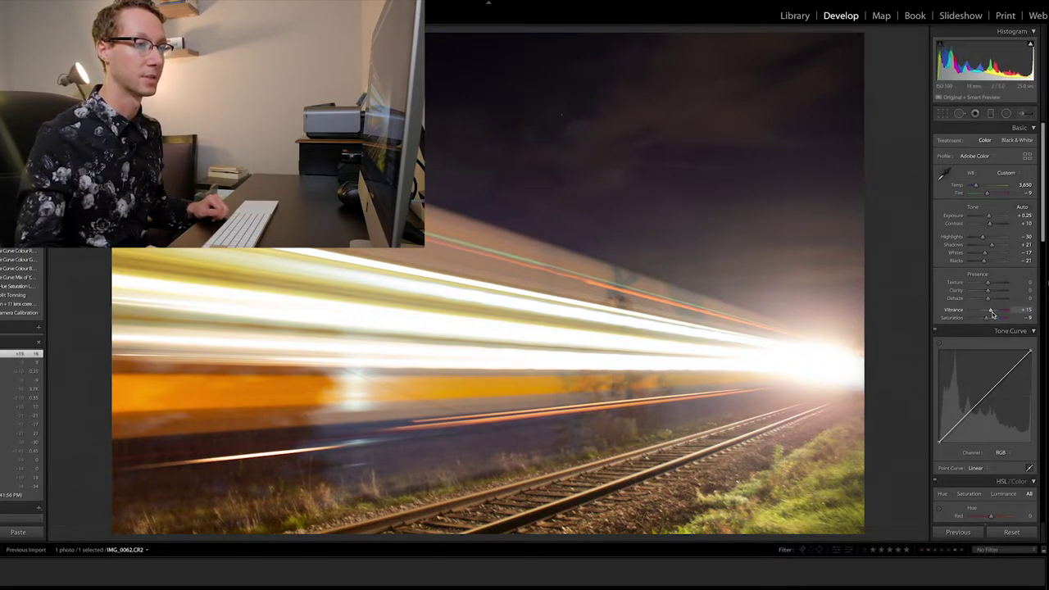
- On the RGB tone curve, lift the black point slightly and pull the white point in
{"action": "left_click_drag", "start_coordinate": [984, 399], "coordinate": [983, 404]}
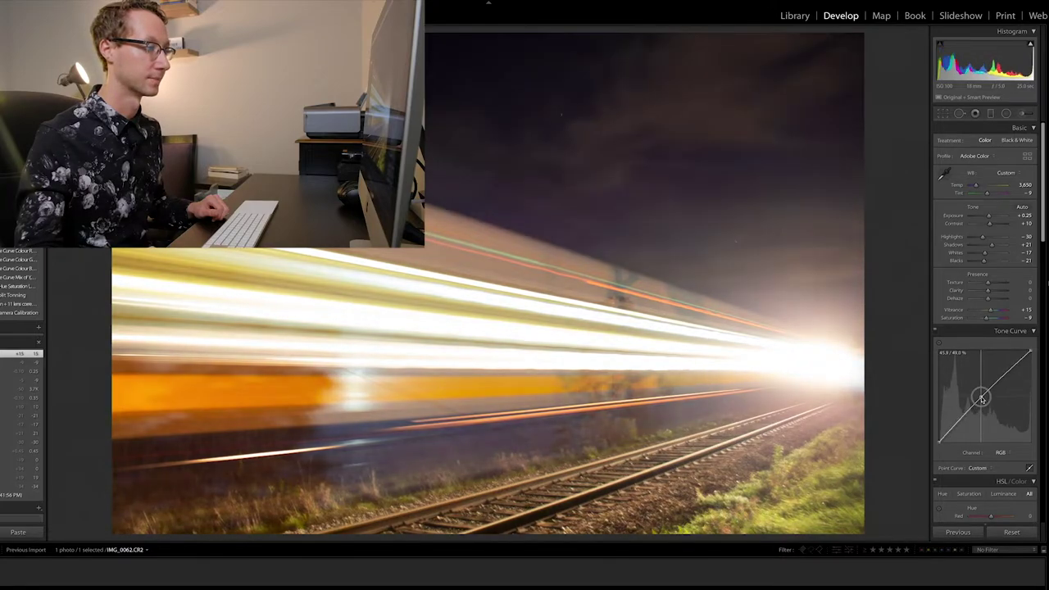
{"action": "left_click_drag", "start_coordinate": [982, 404], "coordinate": [984, 399]}
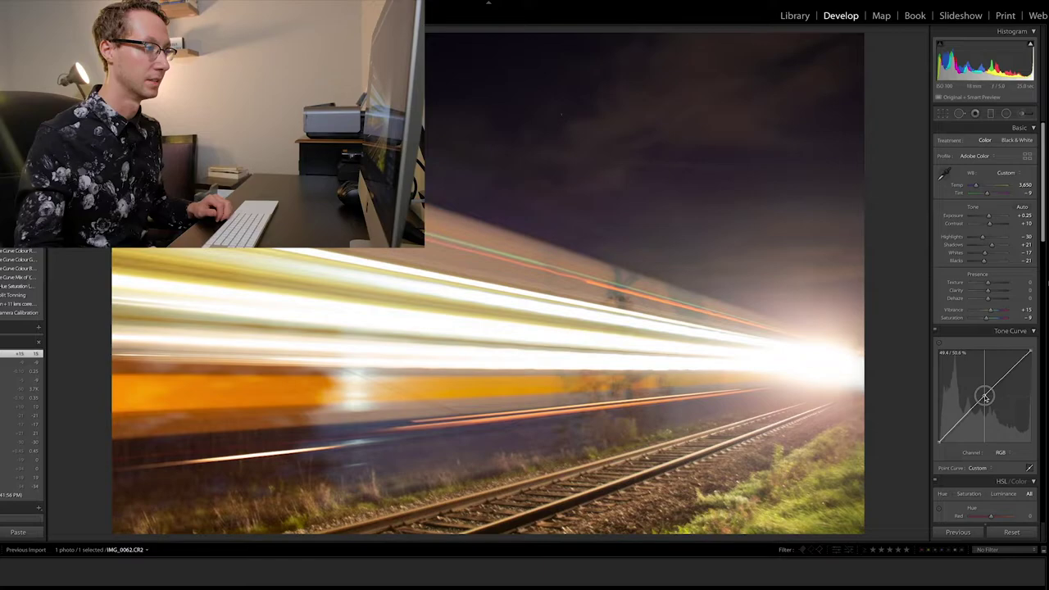
{"action": "left_click_drag", "start_coordinate": [984, 398], "coordinate": [986, 398]}
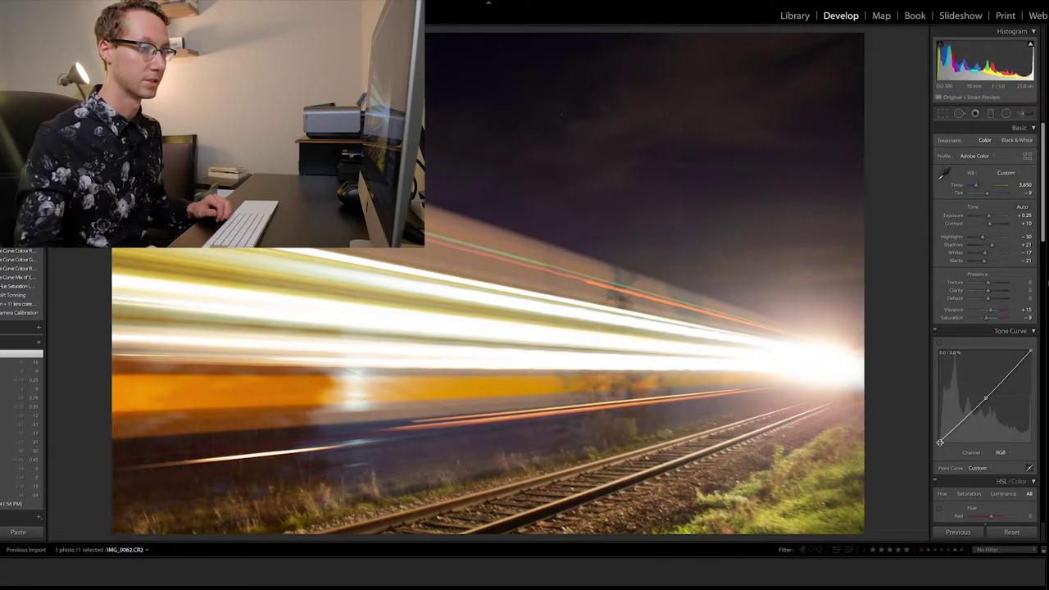
{"action": "left_click_drag", "start_coordinate": [939, 443], "coordinate": [942, 442]}
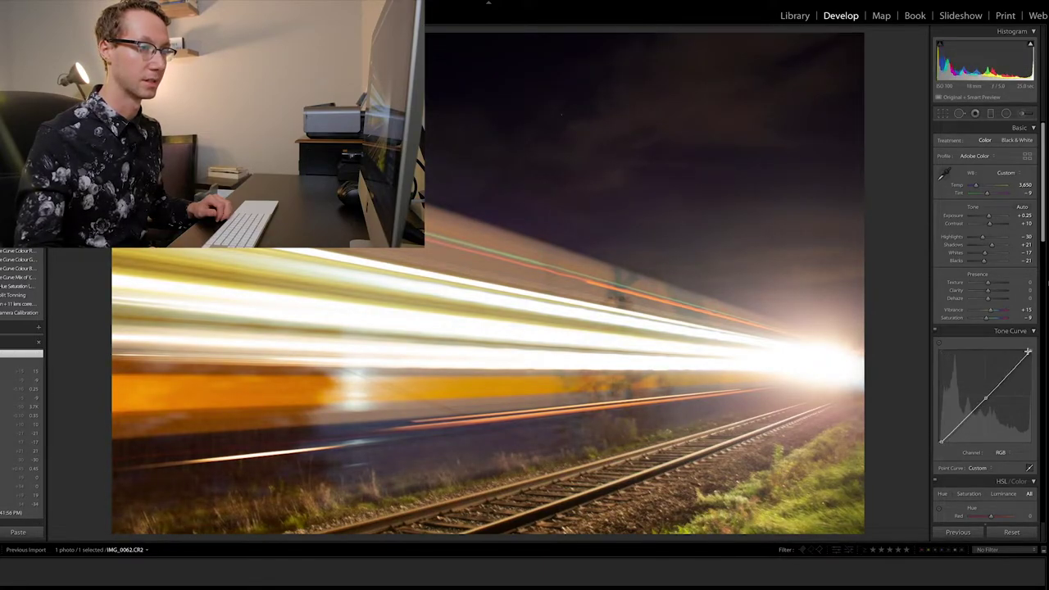
{"action": "left_click_drag", "start_coordinate": [1031, 351], "coordinate": [1030, 351]}
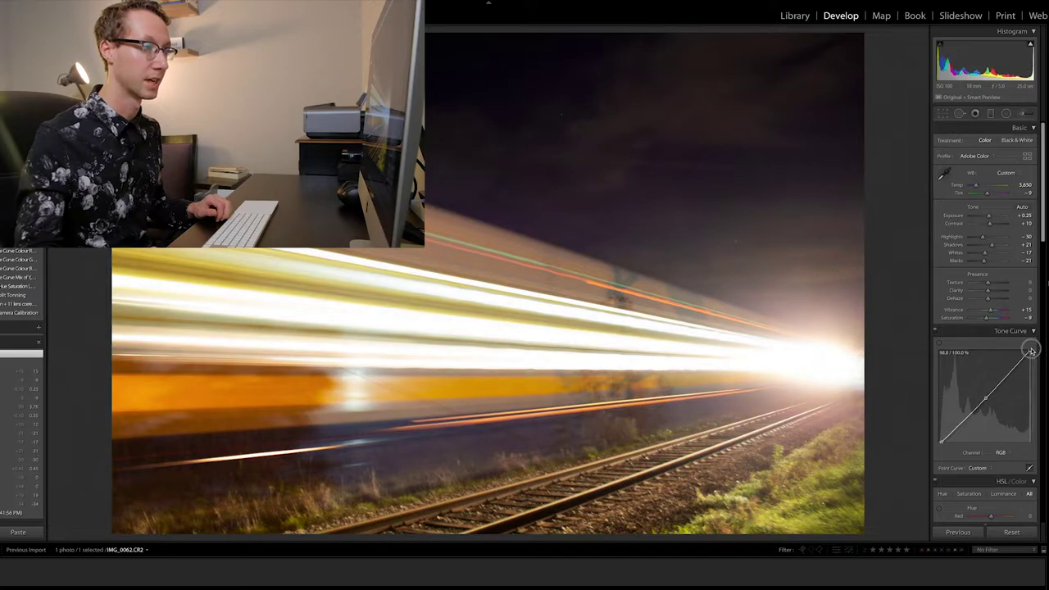
{"action": "mouse_move", "coordinate": [1031, 351]}
{"action": "left_mouse_down"}
{"action": "mouse_move", "coordinate": [1021, 348]}
{"action": "mouse_move", "coordinate": [1030, 347]}
{"action": "left_mouse_up"}
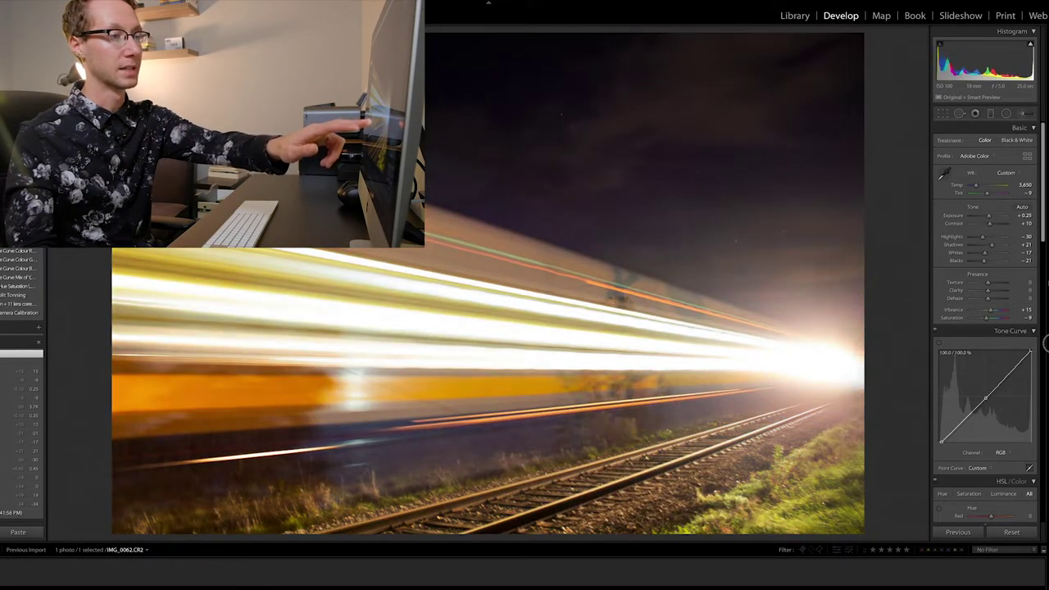
{"action": "left_click_drag", "start_coordinate": [1030, 346], "coordinate": [1025, 345]}
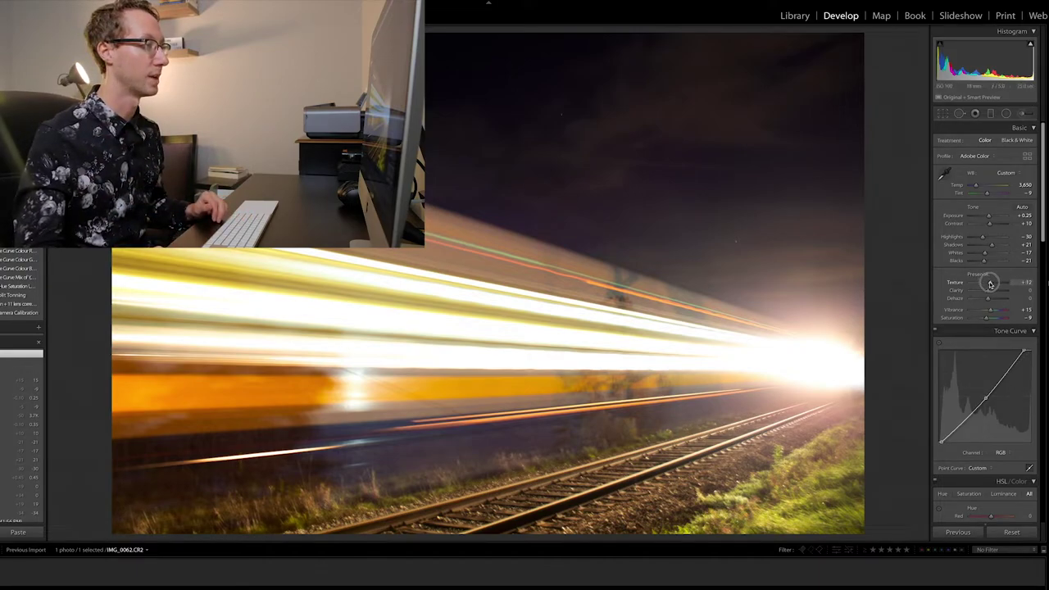
- Set Presence to Texture +12, Clarity +6 and Dehaze +8
{"action": "left_click_drag", "start_coordinate": [990, 284], "coordinate": [989, 283]}
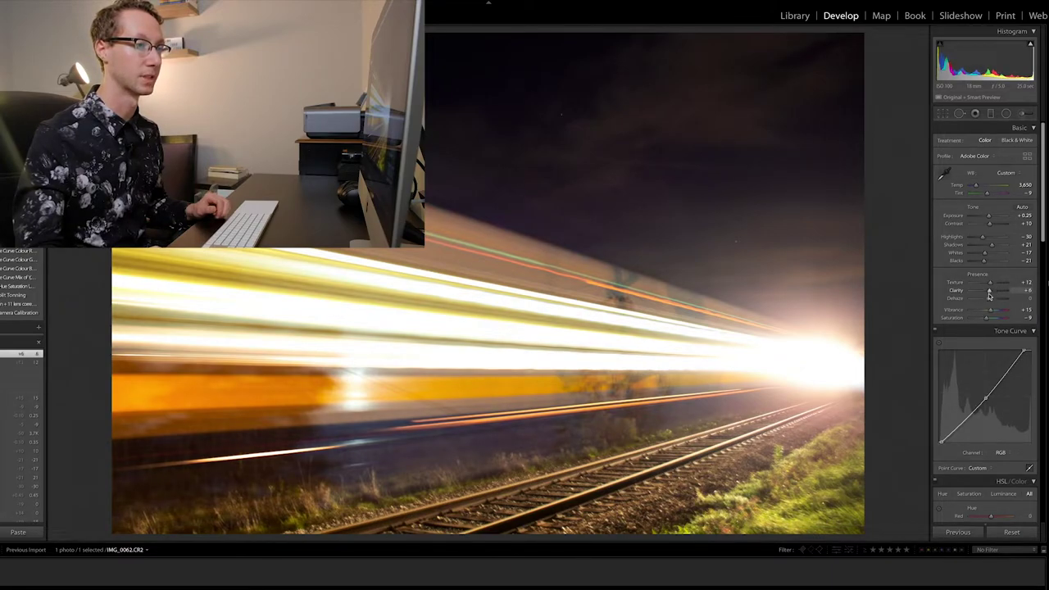
{"action": "left_click_drag", "start_coordinate": [988, 300], "coordinate": [988, 302]}
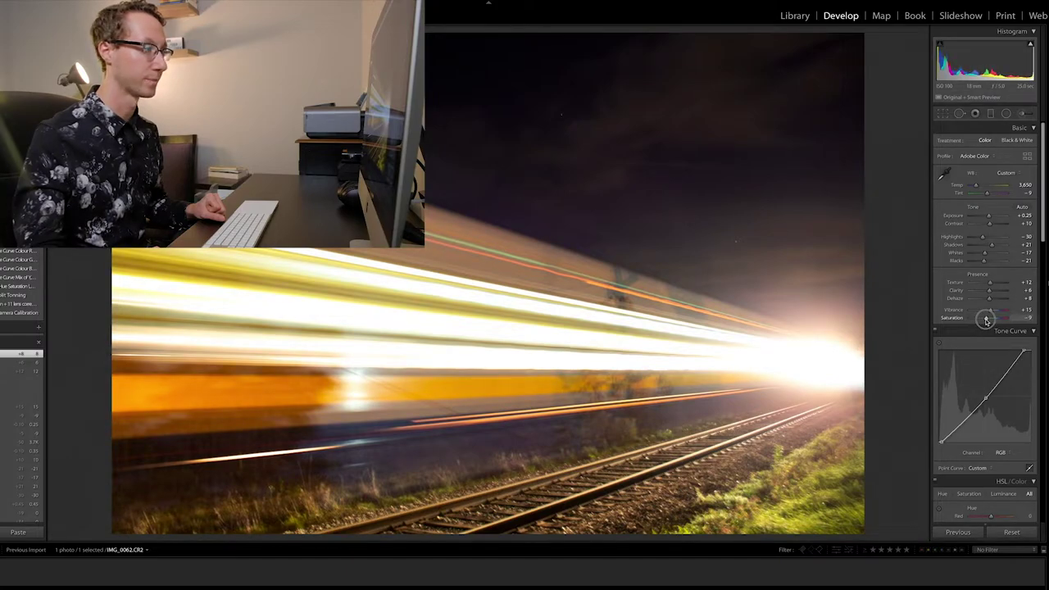
{"action": "scroll", "coordinate": [942, 254], "scroll_direction": "down", "scroll_amount": 2}
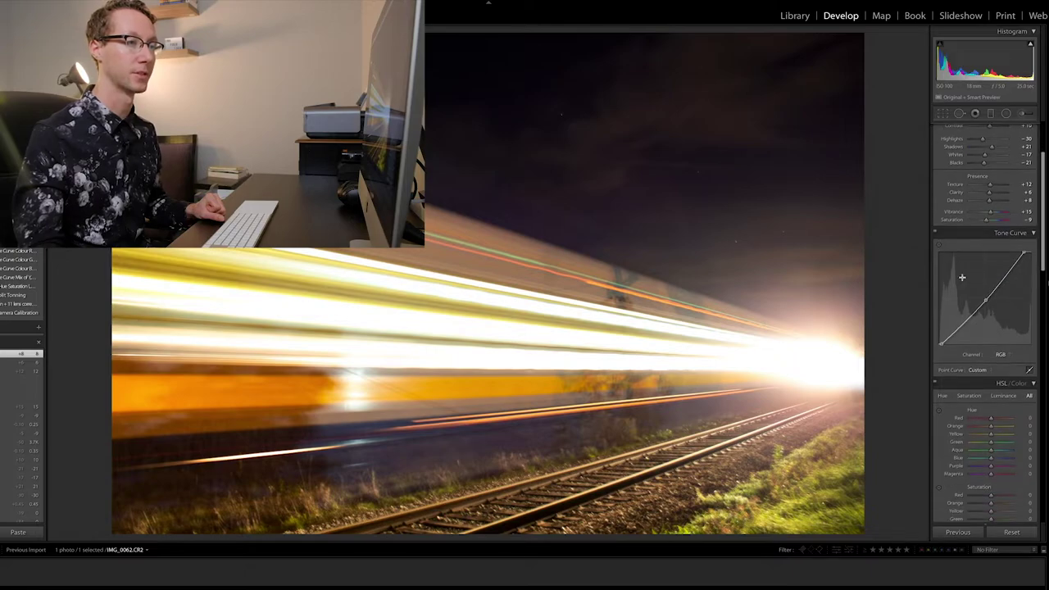
- Switch the Tone Curve channel to Blue
{"action": "scroll", "coordinate": [959, 274], "scroll_direction": "down", "scroll_amount": 2}
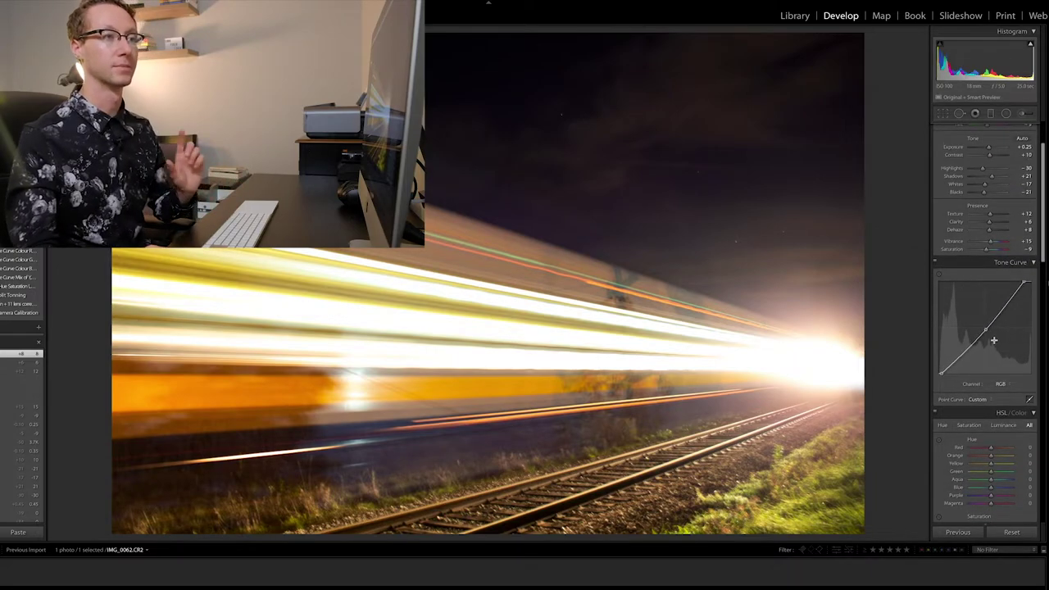
{"action": "scroll", "coordinate": [975, 246], "scroll_direction": "up", "scroll_amount": 2}
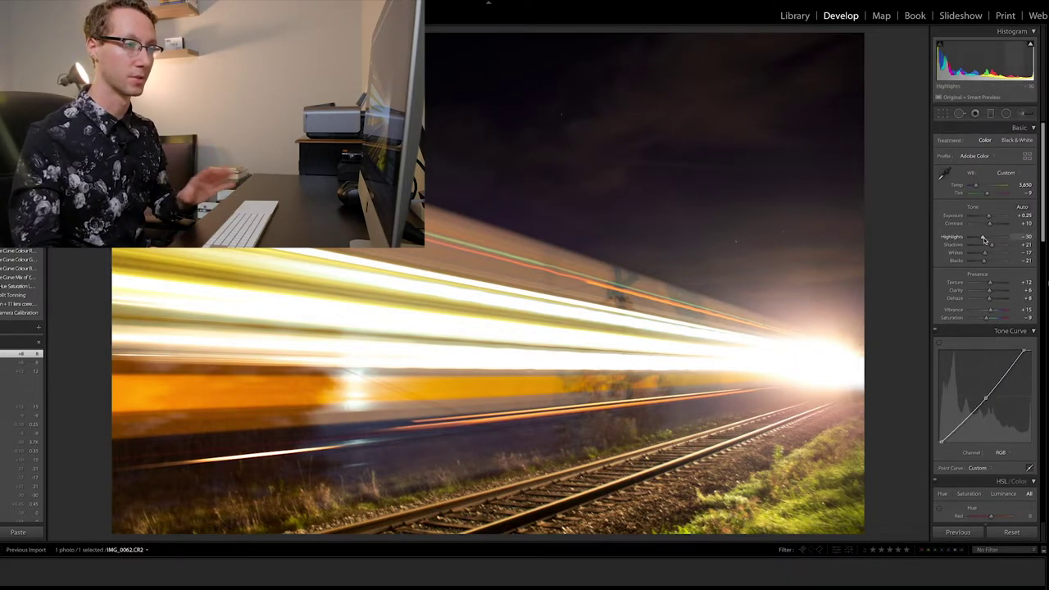
{"action": "scroll", "coordinate": [1004, 328], "scroll_direction": "down", "scroll_amount": 3}
{"action": "left_click", "coordinate": [1001, 345]}
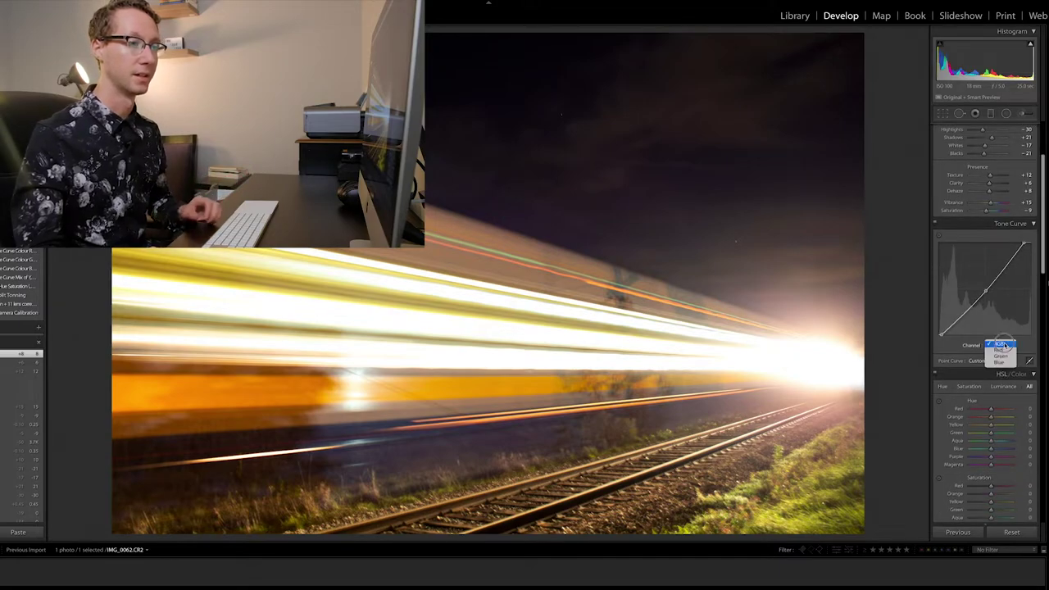
{"action": "left_click", "coordinate": [1001, 364]}
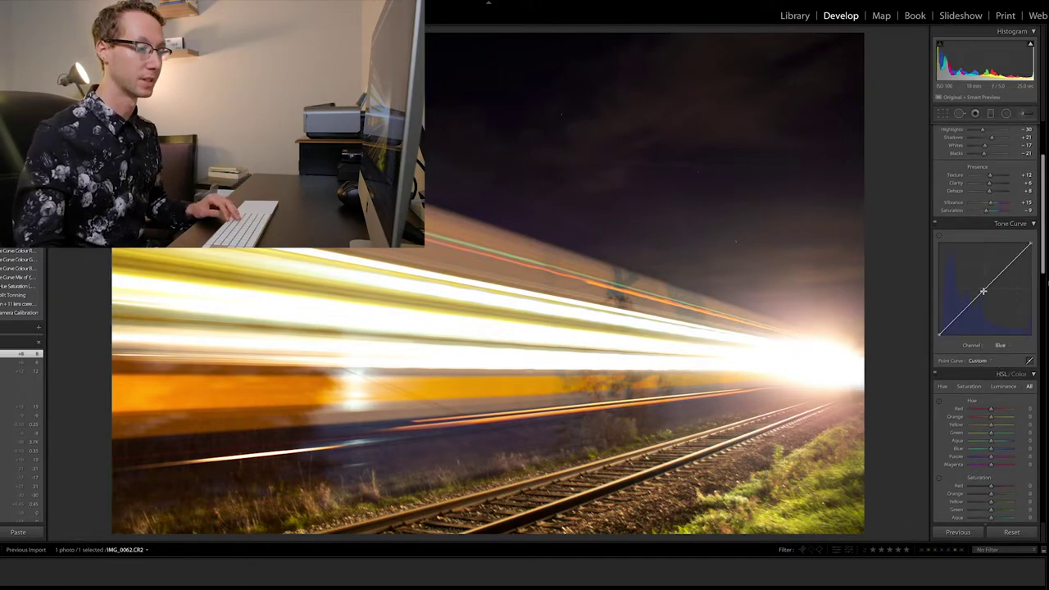
- Raise the blue curve's black point, then toggle the Tone Curve off and on to compare
{"action": "left_click_drag", "start_coordinate": [985, 289], "coordinate": [984, 294]}
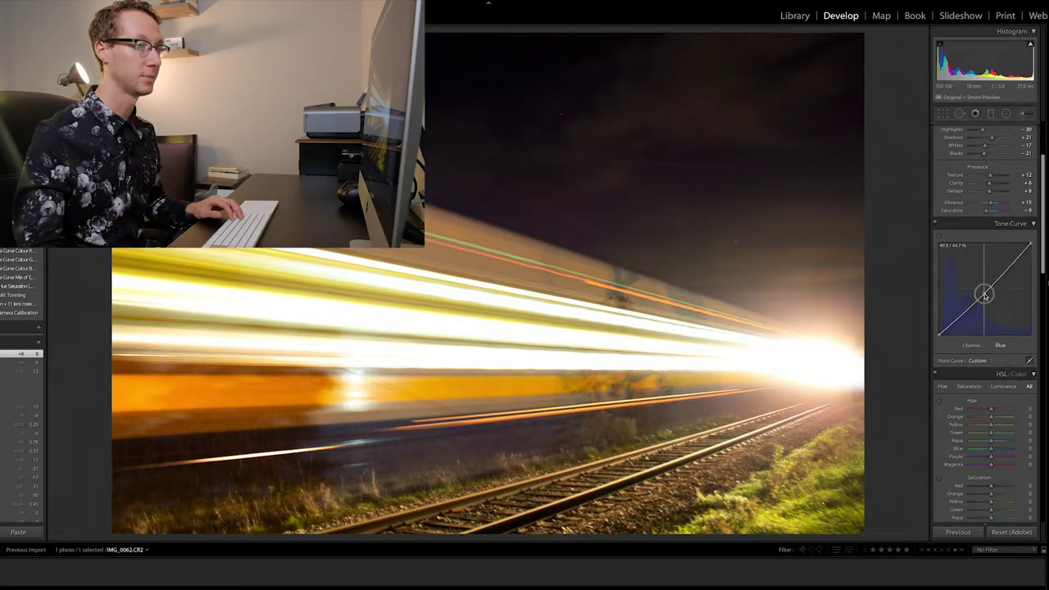
{"action": "key", "text": "ctrl+z"}
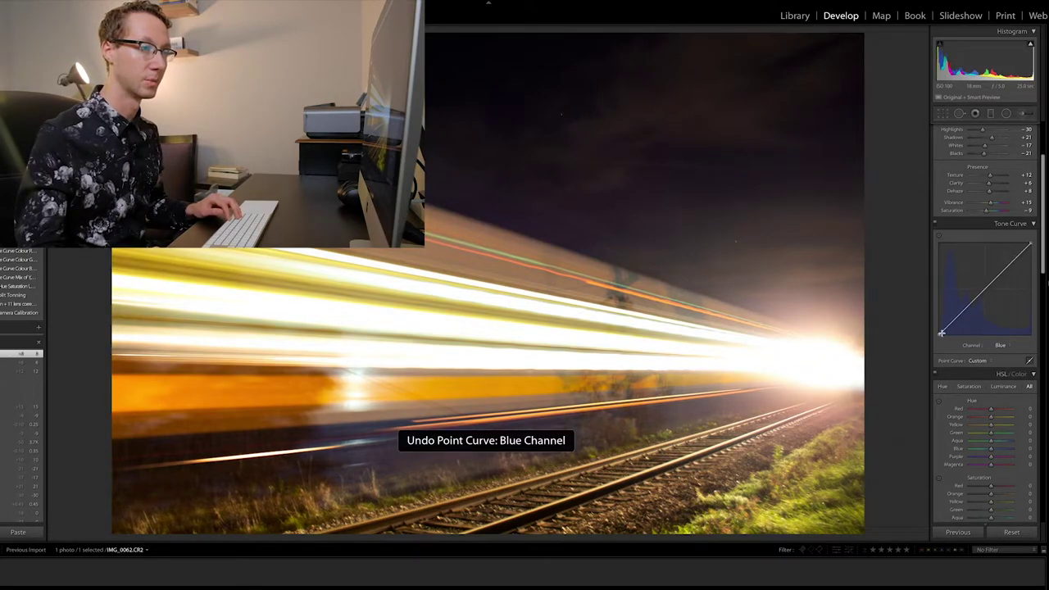
{"action": "left_click_drag", "start_coordinate": [939, 334], "coordinate": [942, 335]}
{"action": "left_click", "coordinate": [936, 226]}
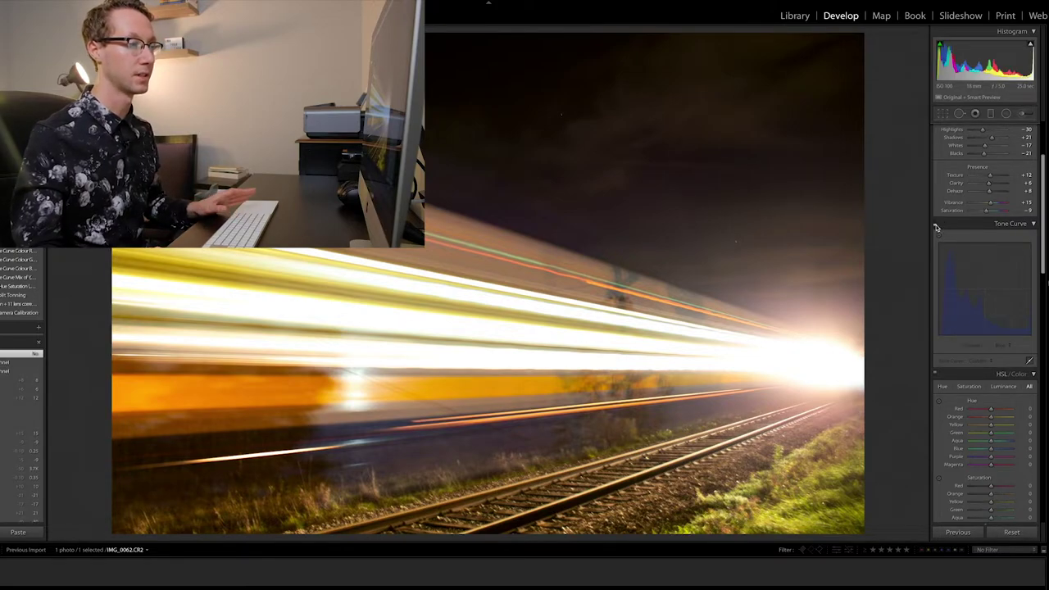
{"action": "left_click", "coordinate": [935, 225]}
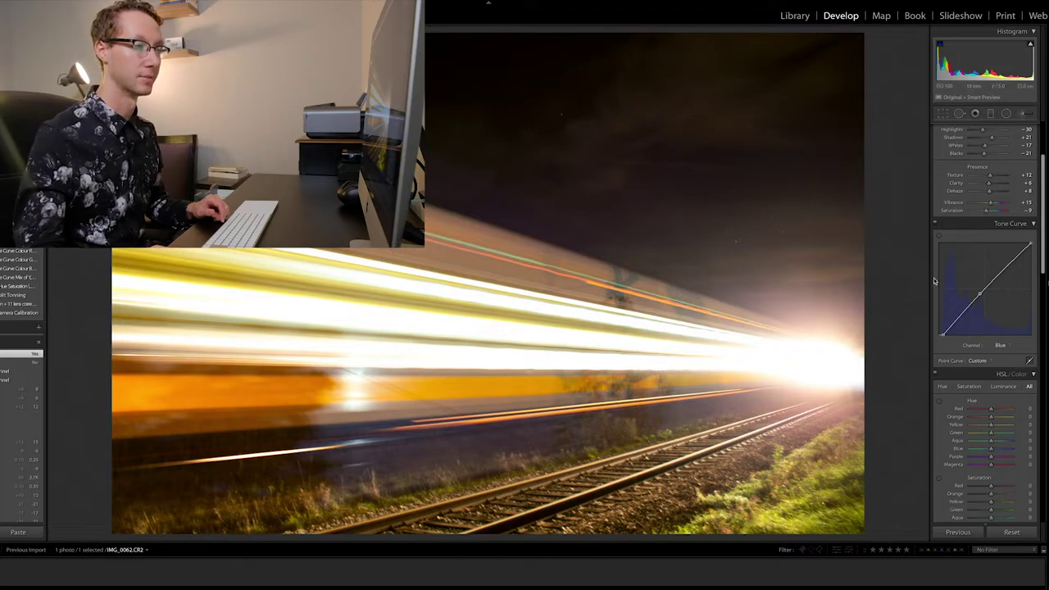
{"action": "scroll", "coordinate": [950, 291], "scroll_direction": "down", "scroll_amount": 3}
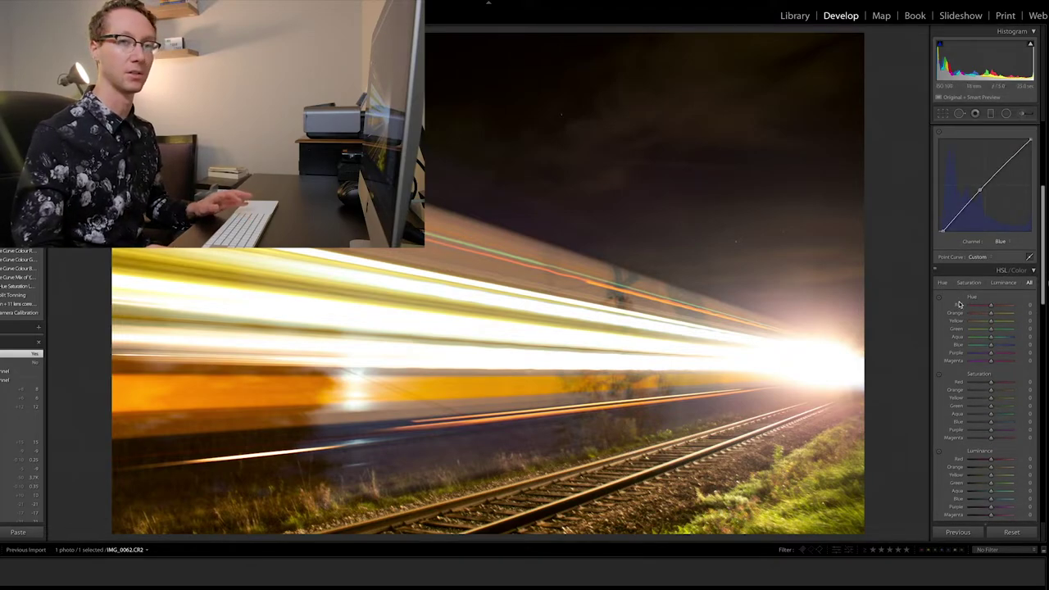
- Set HSL Saturation to Yellow +15 and Green -45 to desaturate the grass
{"action": "scroll", "coordinate": [960, 304], "scroll_direction": "down", "scroll_amount": 1}
{"action": "scroll", "coordinate": [961, 304], "scroll_direction": "down", "scroll_amount": 2}
{"action": "scroll", "coordinate": [962, 303], "scroll_direction": "down", "scroll_amount": 1}
{"action": "scroll", "coordinate": [962, 301], "scroll_direction": "down", "scroll_amount": 1}
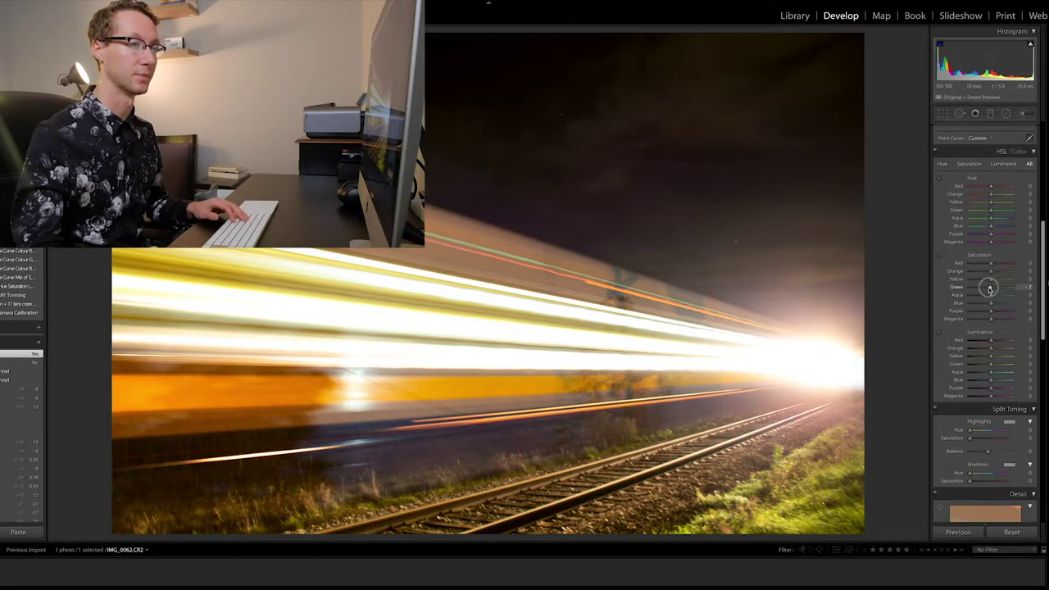
{"action": "left_click_drag", "start_coordinate": [988, 289], "coordinate": [979, 288]}
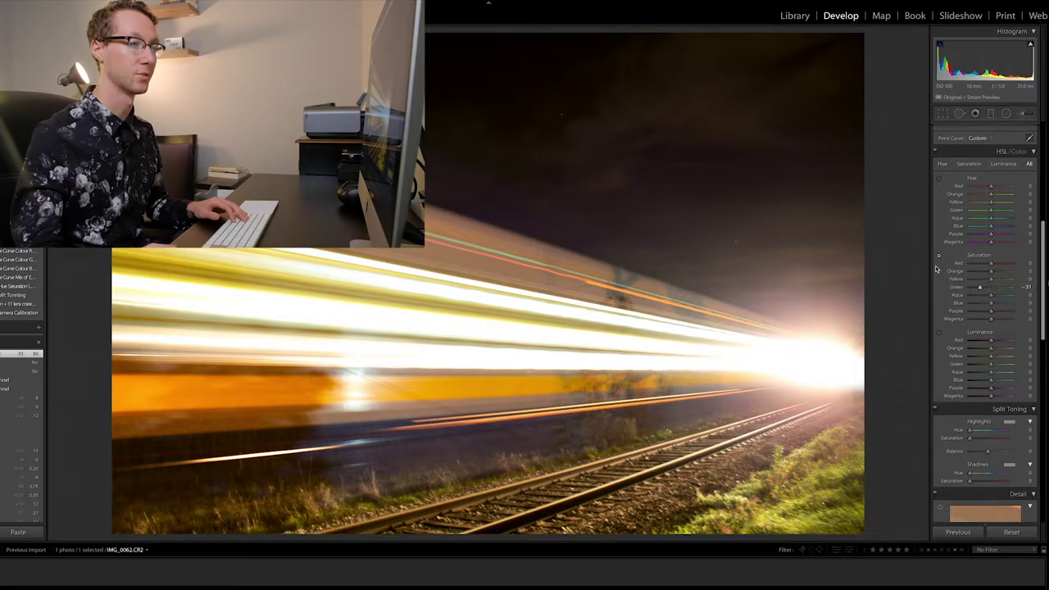
{"action": "left_click_drag", "start_coordinate": [811, 492], "coordinate": [810, 500]}
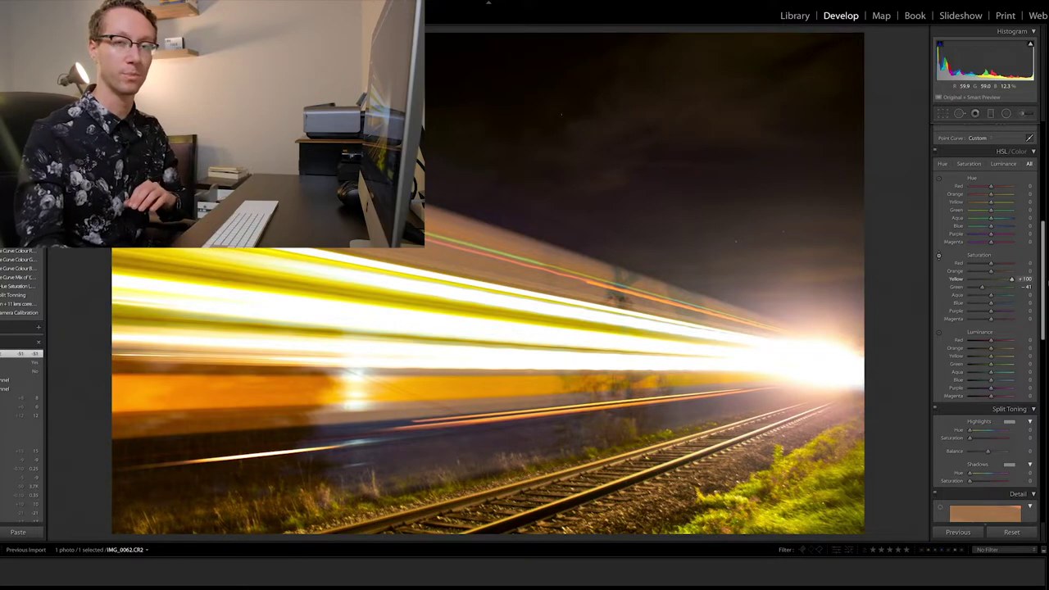
{"action": "key", "text": "Down"}
{"action": "key", "text": "Down"}
{"action": "key", "text": "Down"}
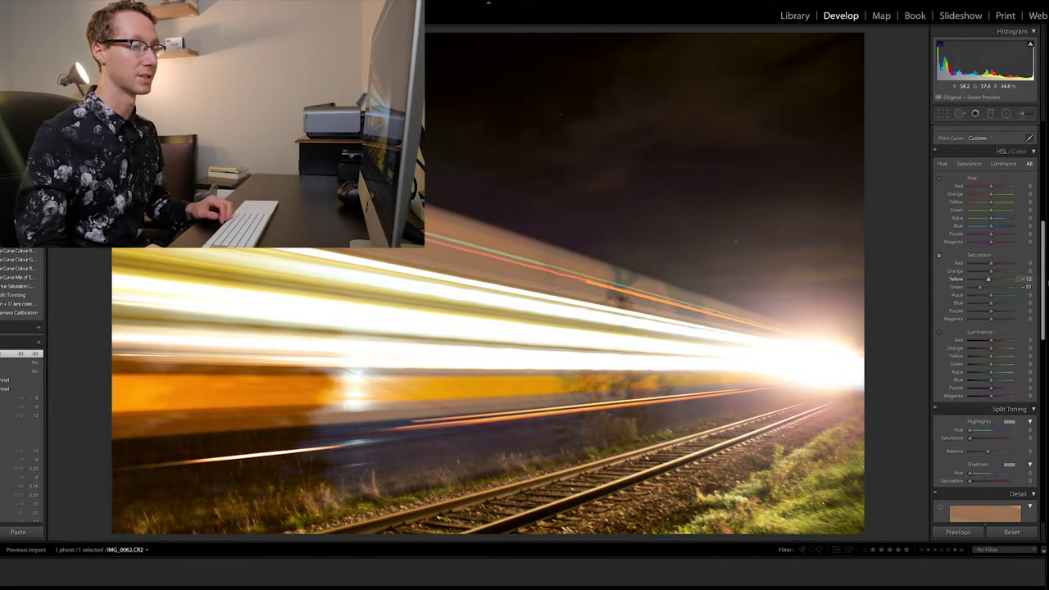
{"action": "left_click_drag", "start_coordinate": [810, 492], "coordinate": [810, 574]}
{"action": "key", "text": "Up"}
{"action": "key", "text": "Up"}
{"action": "key", "text": "Up"}
{"action": "key", "text": "Down"}
{"action": "key", "text": "Down"}
{"action": "key", "text": "Down"}
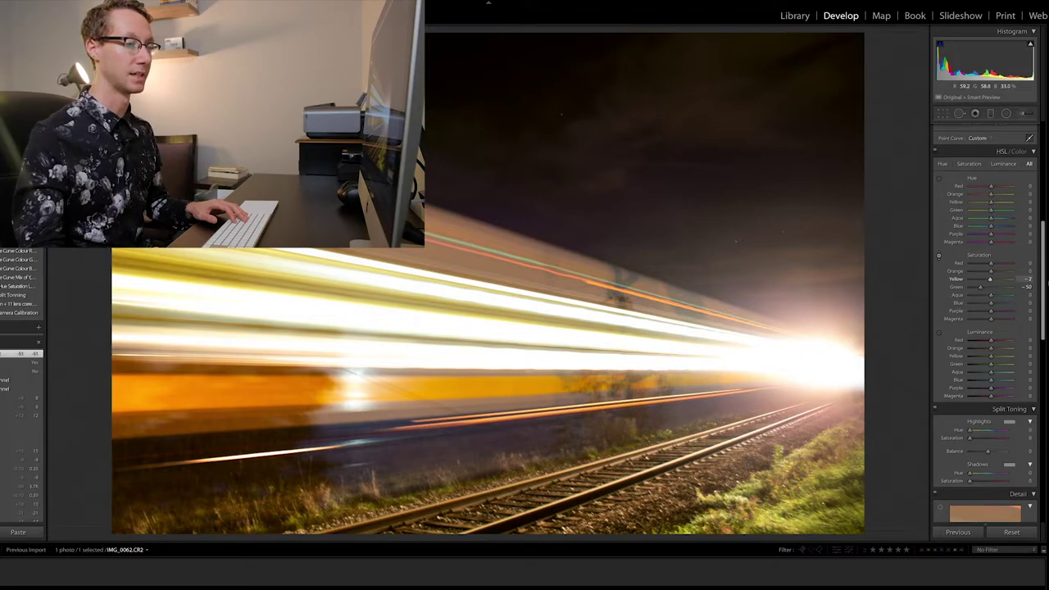
{"action": "key", "text": "shift+Down"}
{"action": "key", "text": "shift+Down"}
{"action": "key", "text": "shift+Down"}
{"action": "key", "text": "shift+Down"}
{"action": "key", "text": "shift+Down"}
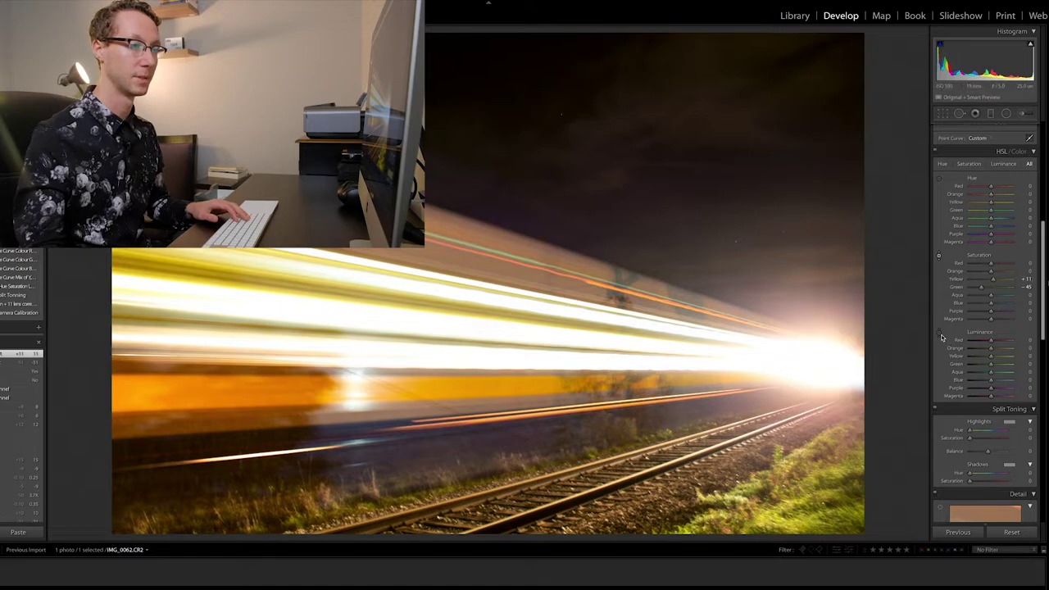
- Set Luminance Orange +37 and Yellow +9, with Orange saturation at +3
{"action": "key", "text": "shift+Down"}
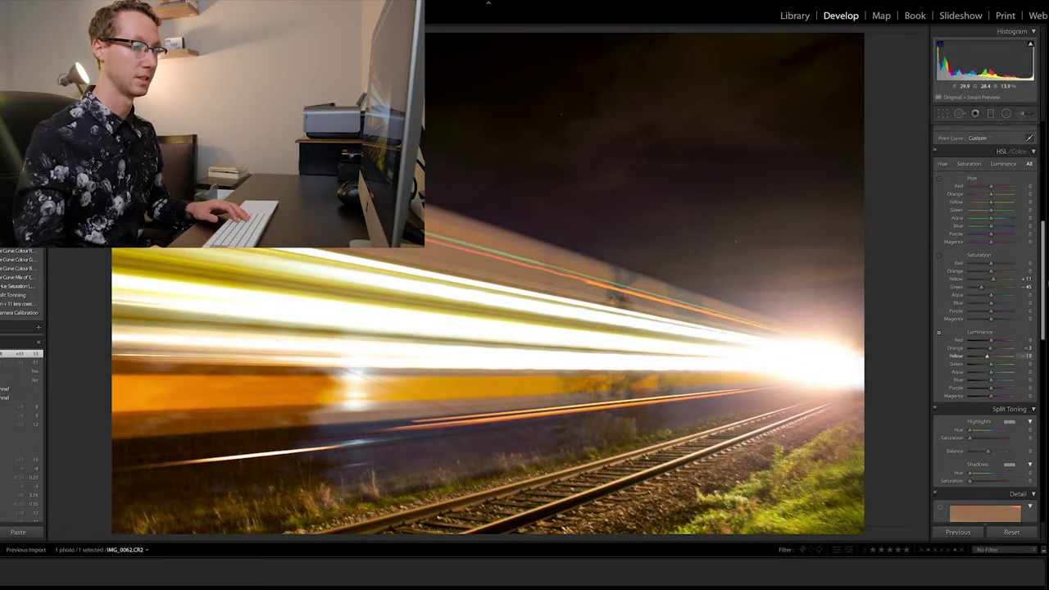
{"action": "key", "text": "shift+Down"}
{"action": "mouse_move", "coordinate": [482, 391]}
{"action": "left_mouse_down"}
{"action": "mouse_move", "coordinate": [483, 353]}
{"action": "mouse_move", "coordinate": [481, 388]}
{"action": "left_mouse_up"}
{"action": "left_click", "coordinate": [939, 256]}
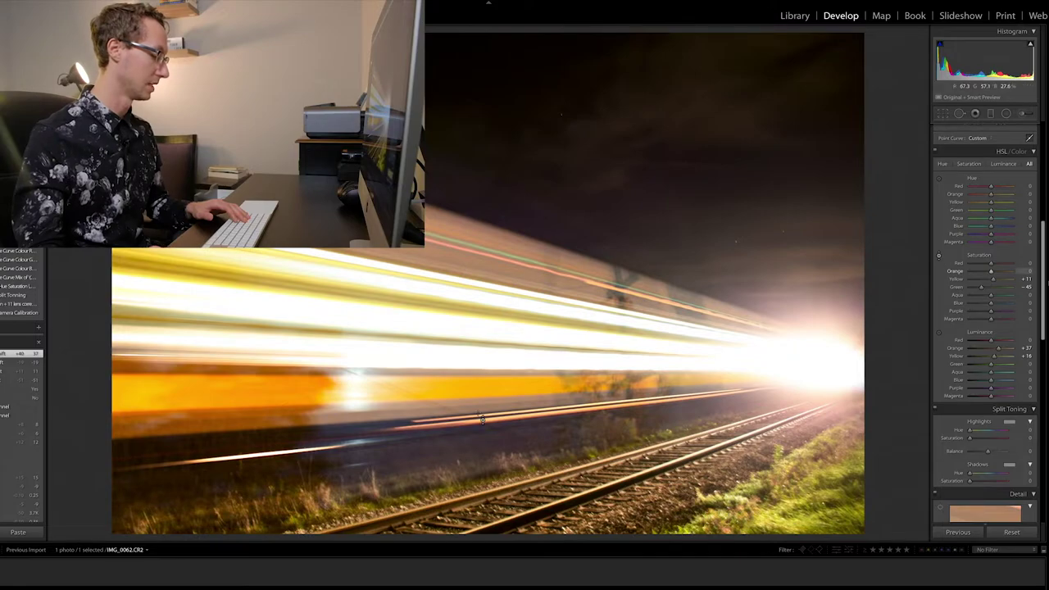
{"action": "left_click_drag", "start_coordinate": [424, 407], "coordinate": [424, 426]}
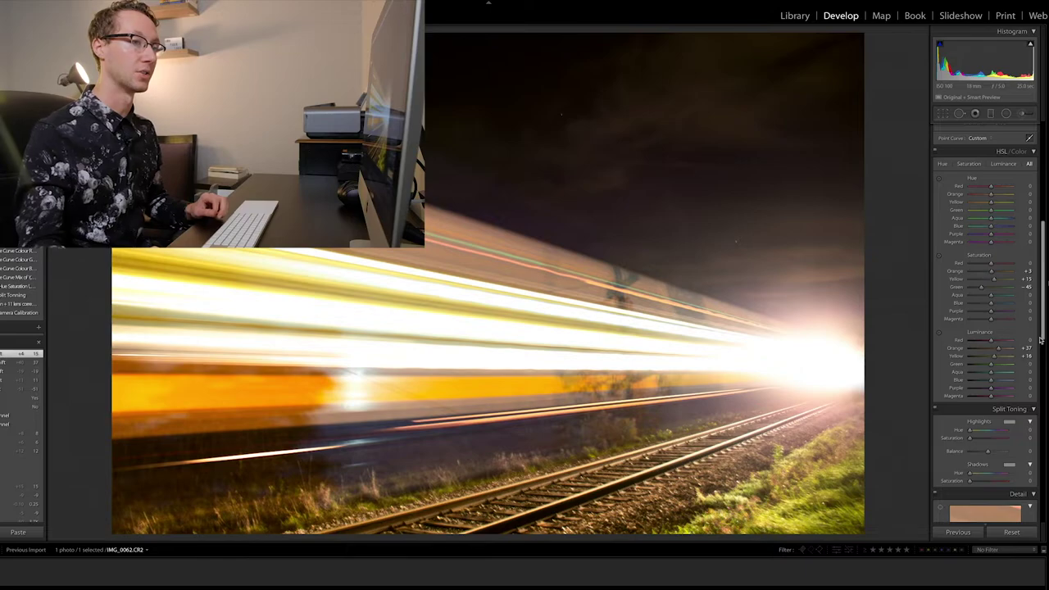
{"action": "left_click_drag", "start_coordinate": [999, 359], "coordinate": [994, 357]}
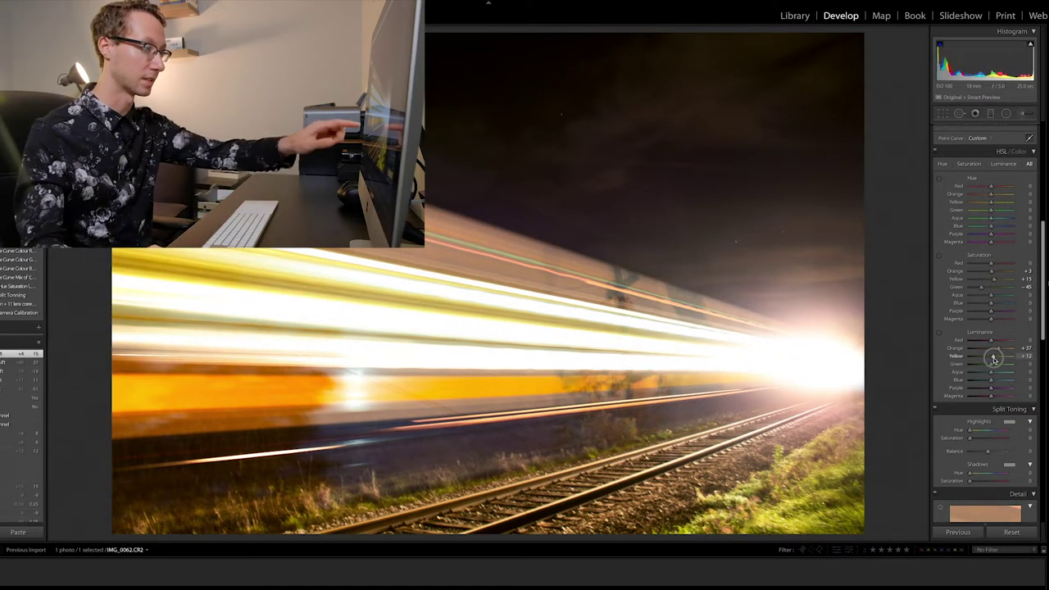
{"action": "mouse_move", "coordinate": [994, 357]}
{"action": "left_mouse_down"}
{"action": "mouse_move", "coordinate": [982, 359]}
{"action": "mouse_move", "coordinate": [993, 358]}
{"action": "left_mouse_up"}
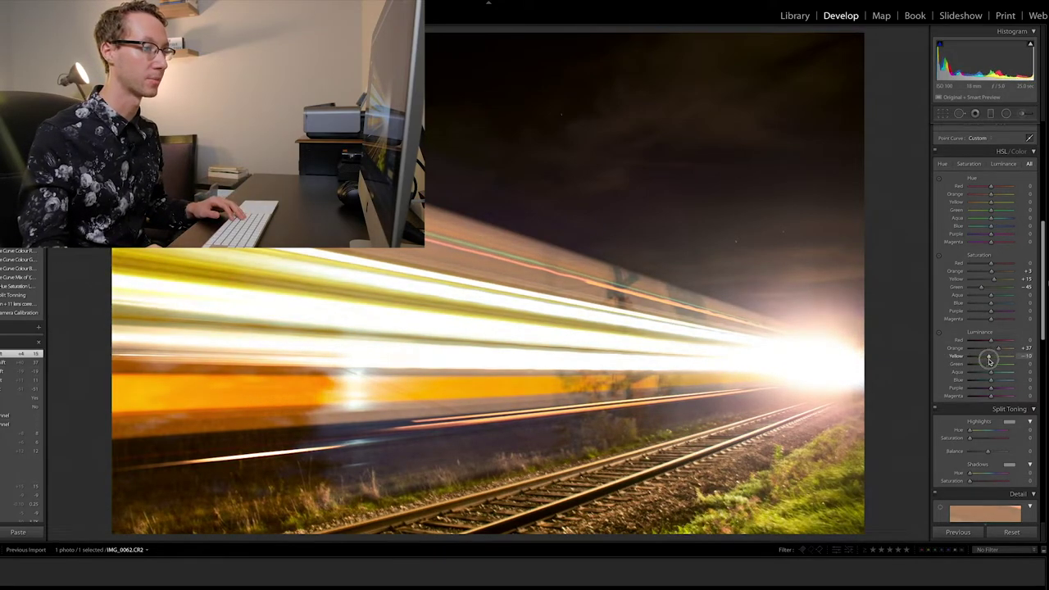
{"action": "left_click_drag", "start_coordinate": [993, 358], "coordinate": [992, 358]}
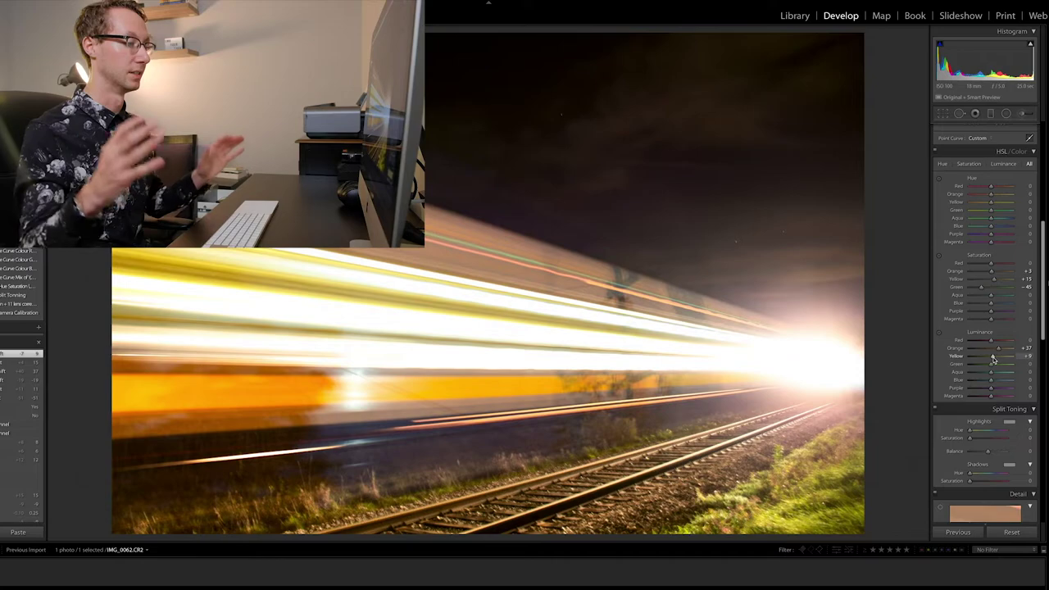
- Split-tone with Highlights Hue 244, Saturation 8, Shadows Hue 44, Saturation 7, and Balance -9
{"action": "scroll", "coordinate": [979, 348], "scroll_direction": "down", "scroll_amount": 3}
{"action": "left_click_drag", "start_coordinate": [970, 282], "coordinate": [975, 282]}
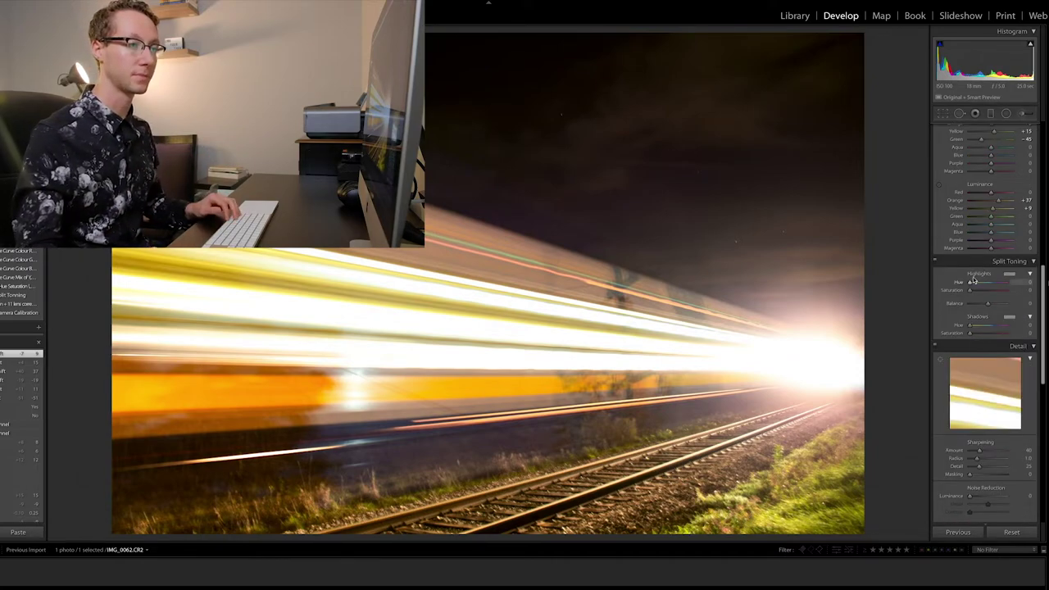
{"action": "left_click", "coordinate": [1008, 274]}
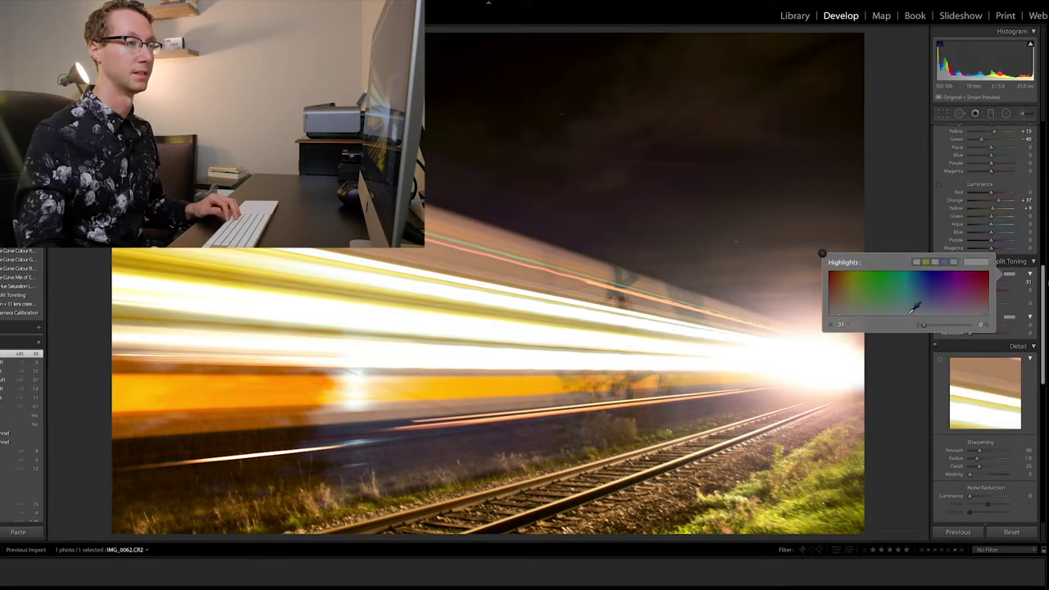
{"action": "left_click_drag", "start_coordinate": [847, 308], "coordinate": [849, 308]}
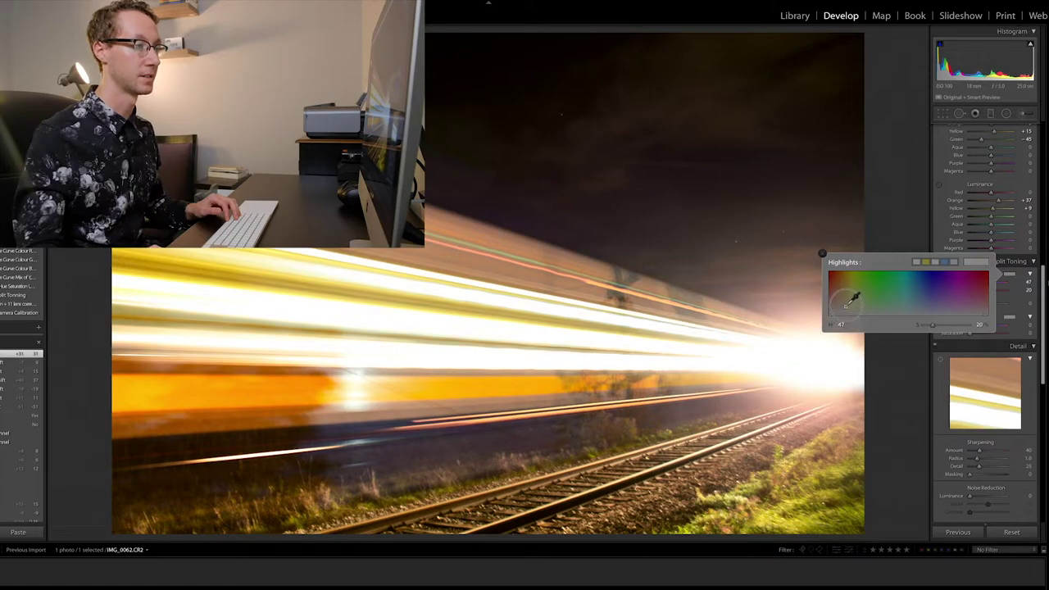
{"action": "left_click_drag", "start_coordinate": [852, 307], "coordinate": [934, 310]}
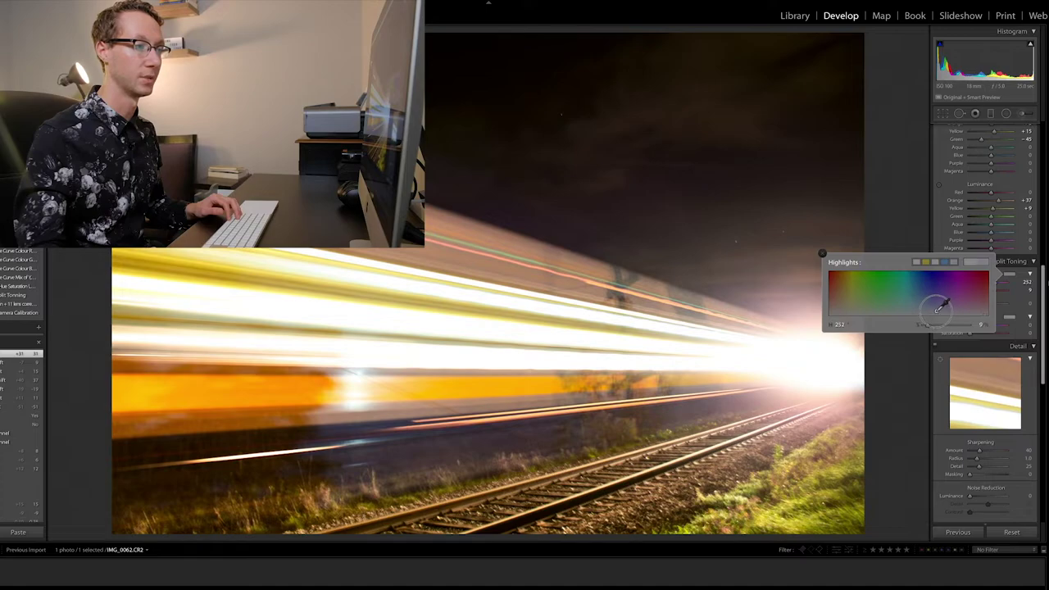
{"action": "left_click", "coordinate": [1011, 318]}
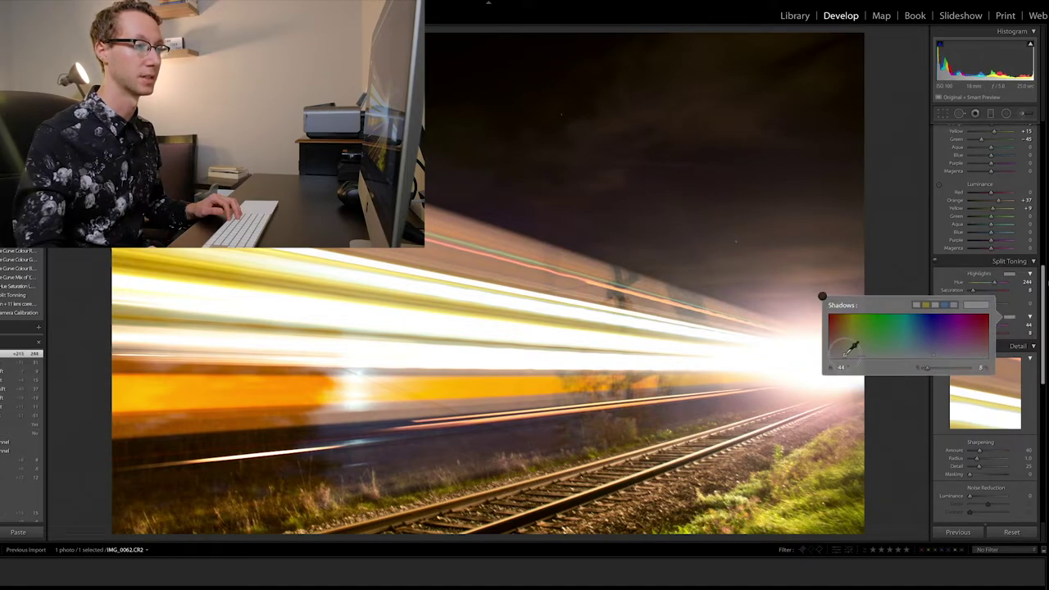
{"action": "left_click", "coordinate": [943, 285]}
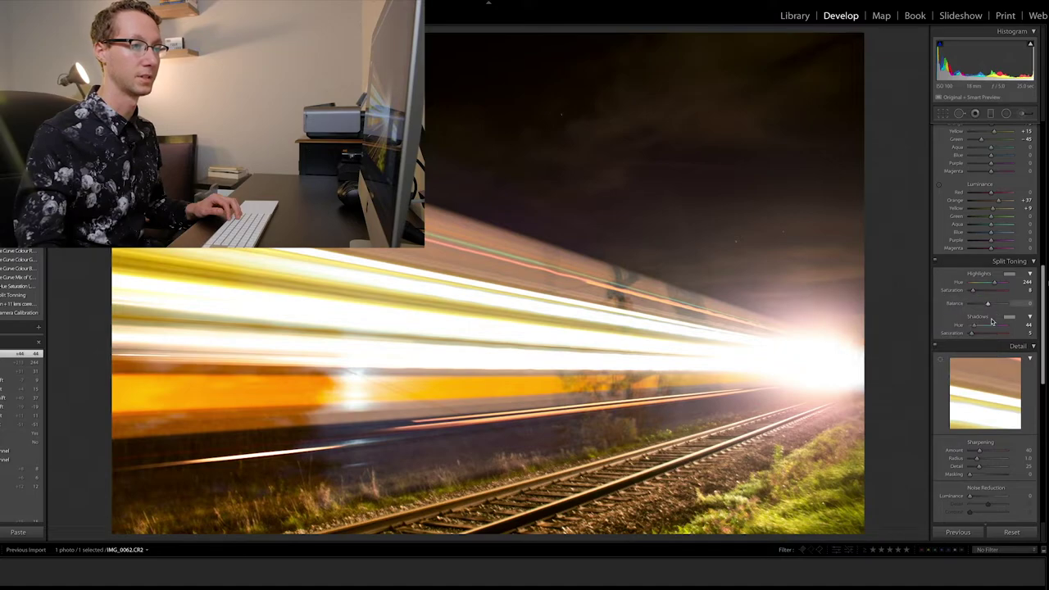
{"action": "mouse_move", "coordinate": [974, 306]}
{"action": "left_mouse_down"}
{"action": "mouse_move", "coordinate": [998, 305]}
{"action": "mouse_move", "coordinate": [986, 304]}
{"action": "mouse_move", "coordinate": [971, 336]}
{"action": "left_mouse_up"}
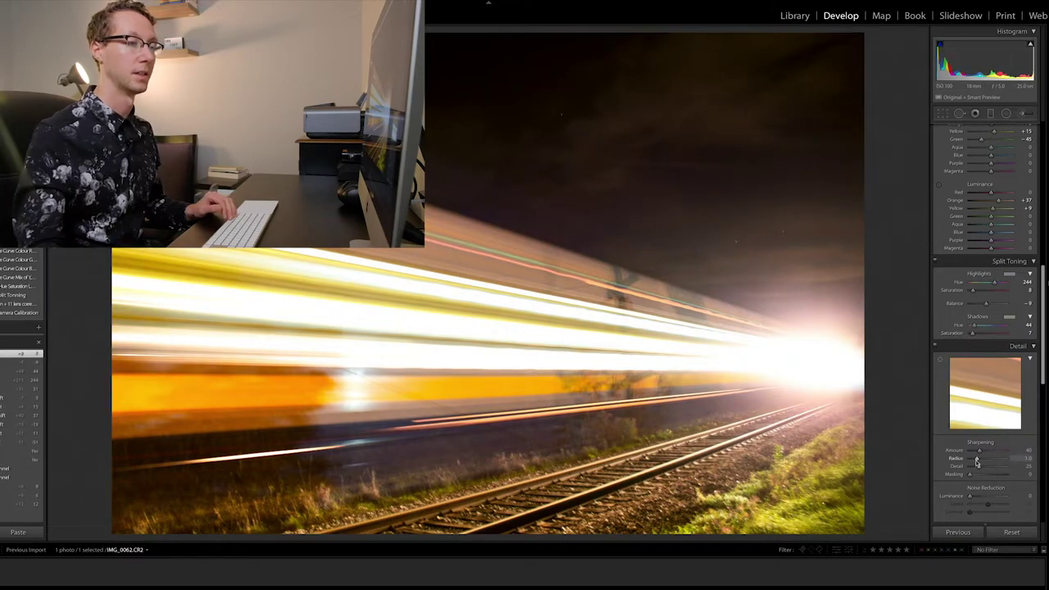
- Set sharpening Radius 1.2, Detail 47 and Masking 45, previewing the edge mask
{"action": "scroll", "coordinate": [975, 388], "scroll_direction": "down", "scroll_amount": 3}
{"action": "left_click_drag", "start_coordinate": [975, 388], "coordinate": [989, 387]}
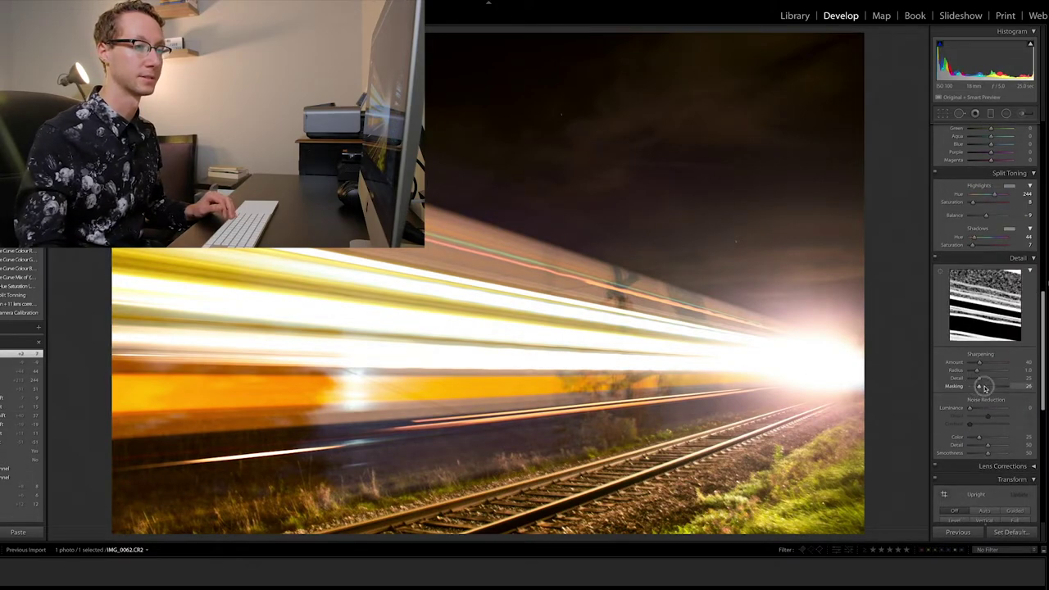
{"action": "left_click", "coordinate": [989, 387], "text": "alt"}
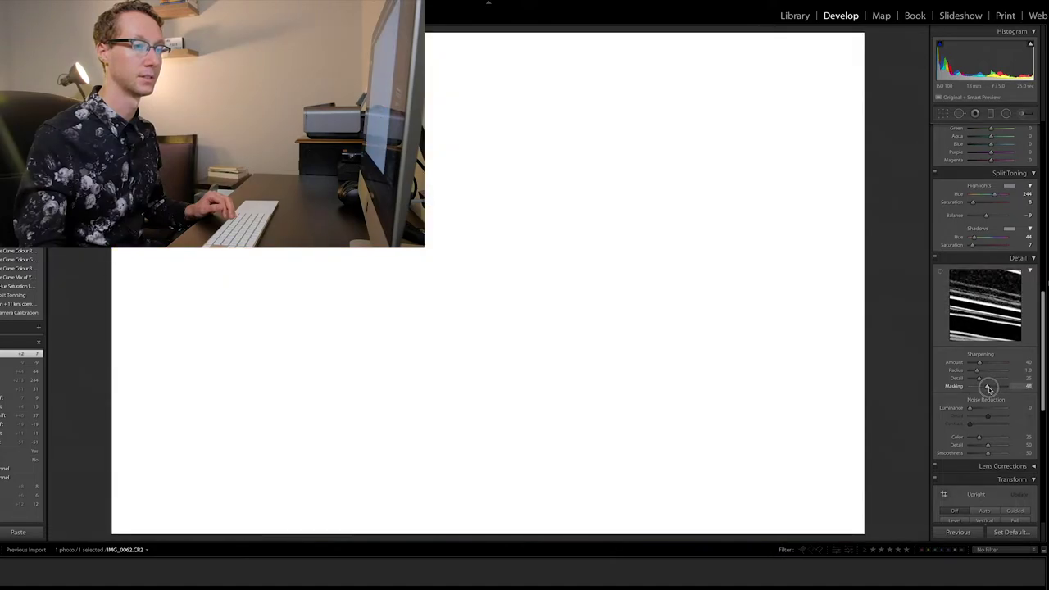
{"action": "mouse_move", "coordinate": [989, 388]}
{"action": "left_mouse_down"}
{"action": "mouse_move", "coordinate": [986, 364]}
{"action": "mouse_move", "coordinate": [972, 409]}
{"action": "left_mouse_up"}
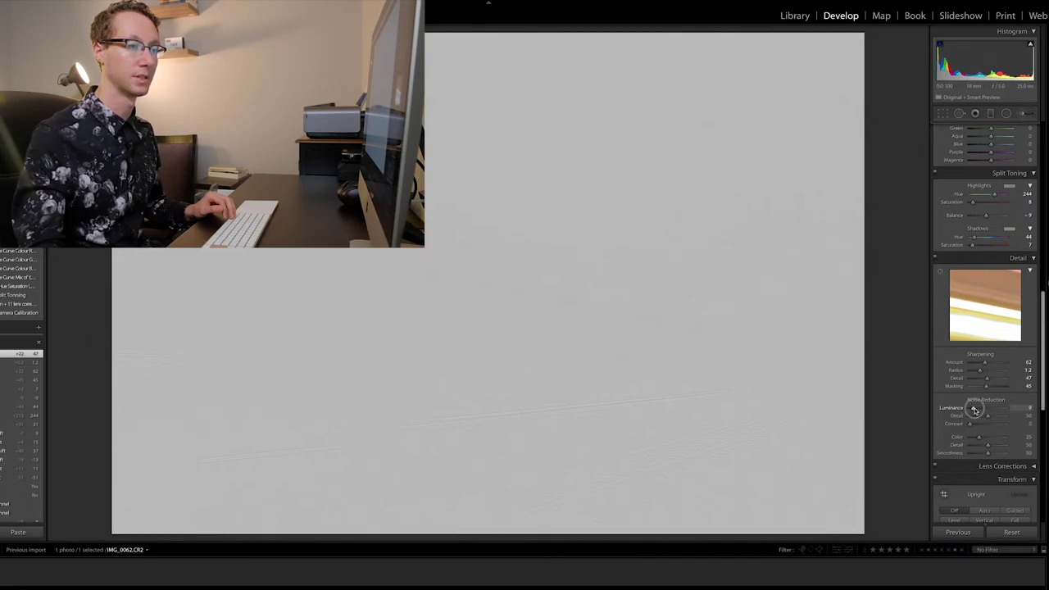
- Set luminance noise reduction to 10, compare Detail on/off, and lower sharpening Amount to 48
{"action": "left_click_drag", "start_coordinate": [975, 409], "coordinate": [988, 452]}
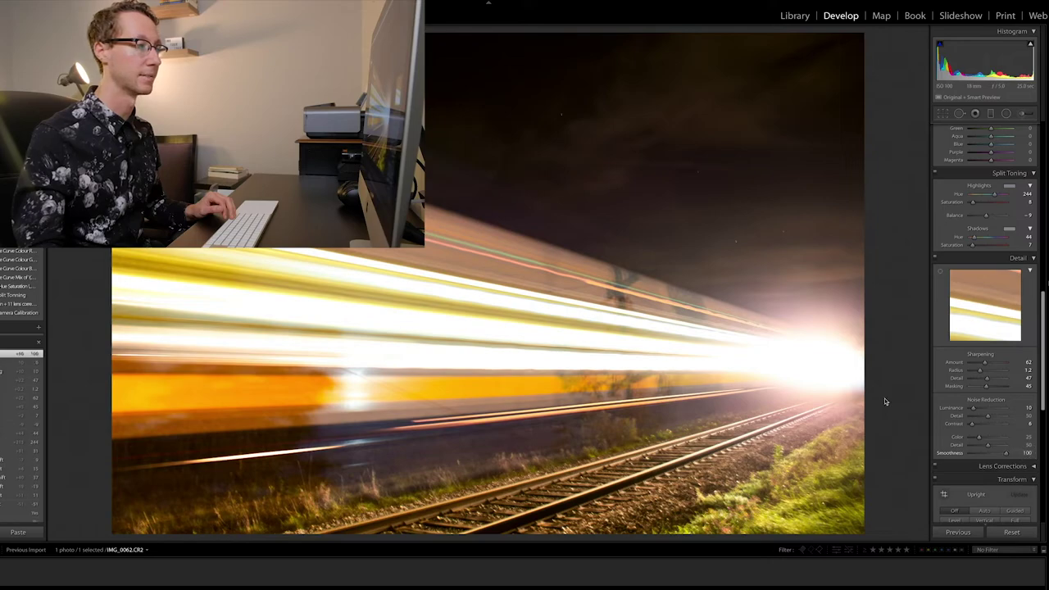
{"action": "left_click", "coordinate": [934, 261]}
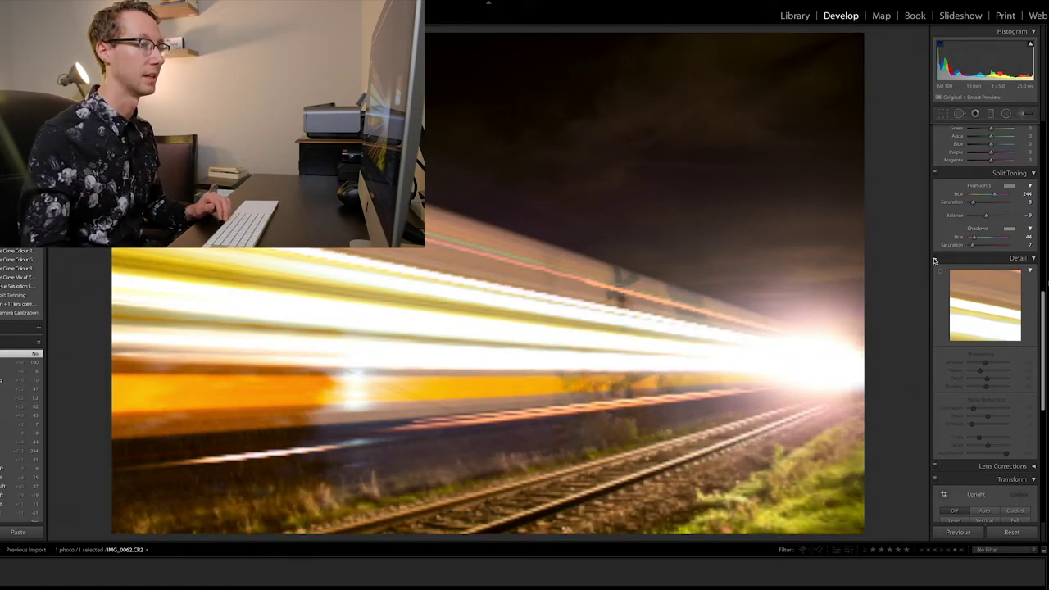
{"action": "left_click", "coordinate": [936, 259]}
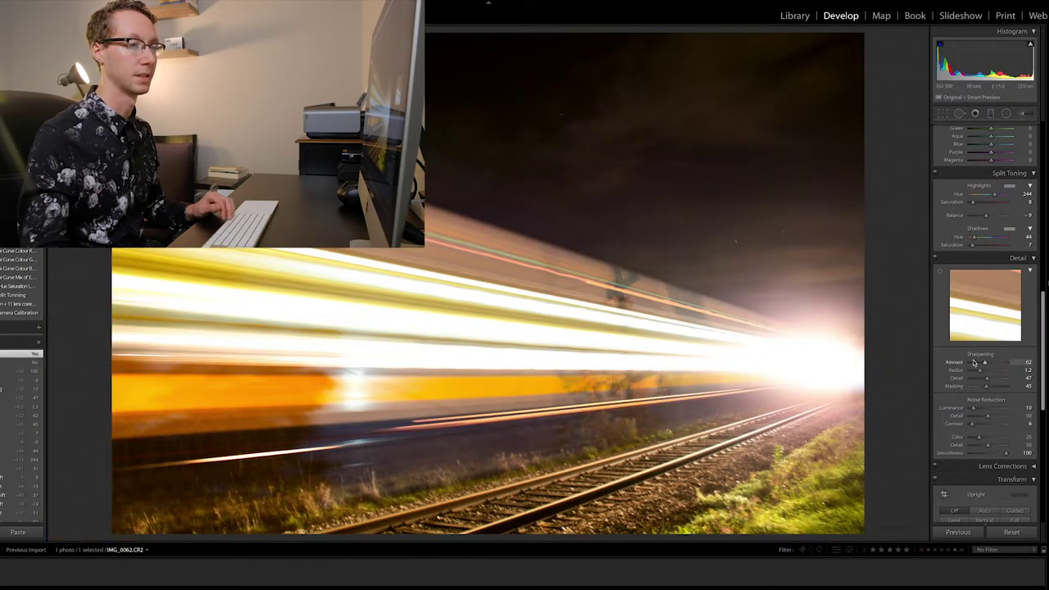
{"action": "left_click_drag", "start_coordinate": [984, 364], "coordinate": [981, 366]}
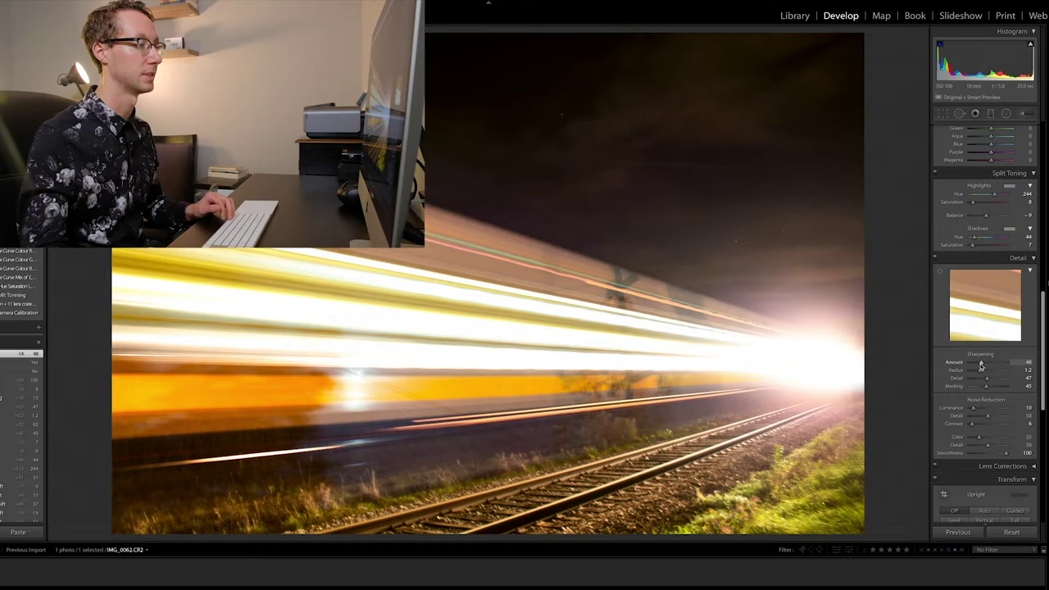
{"action": "scroll", "coordinate": [953, 417], "scroll_direction": "down", "scroll_amount": 3}
- Enable Remove Chromatic Aberration and the Canon lens profile correction
{"action": "left_click", "coordinate": [962, 348]}
{"action": "left_click", "coordinate": [963, 359]}
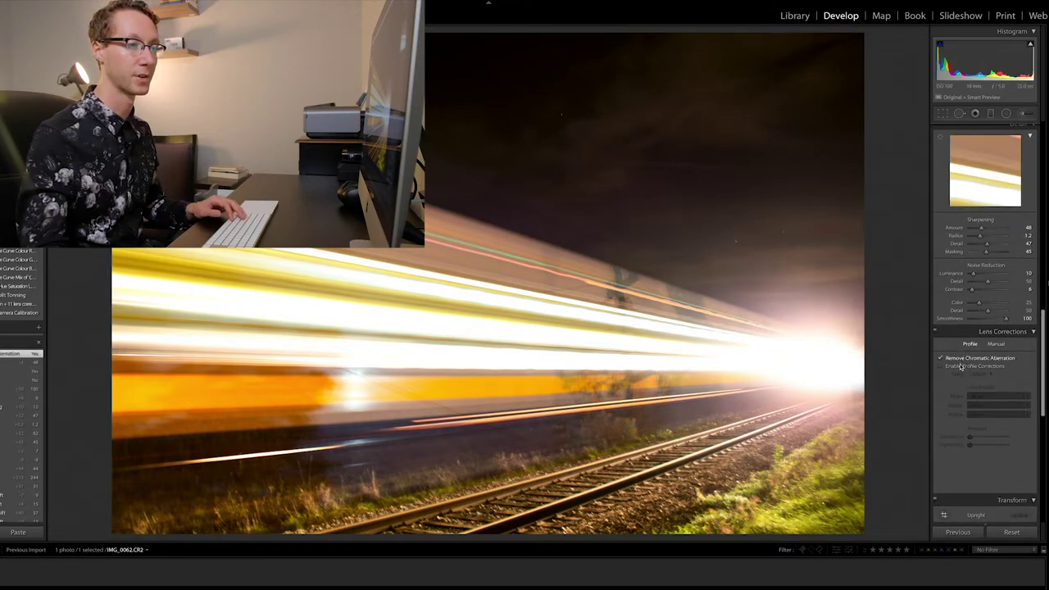
{"action": "left_click", "coordinate": [961, 365]}
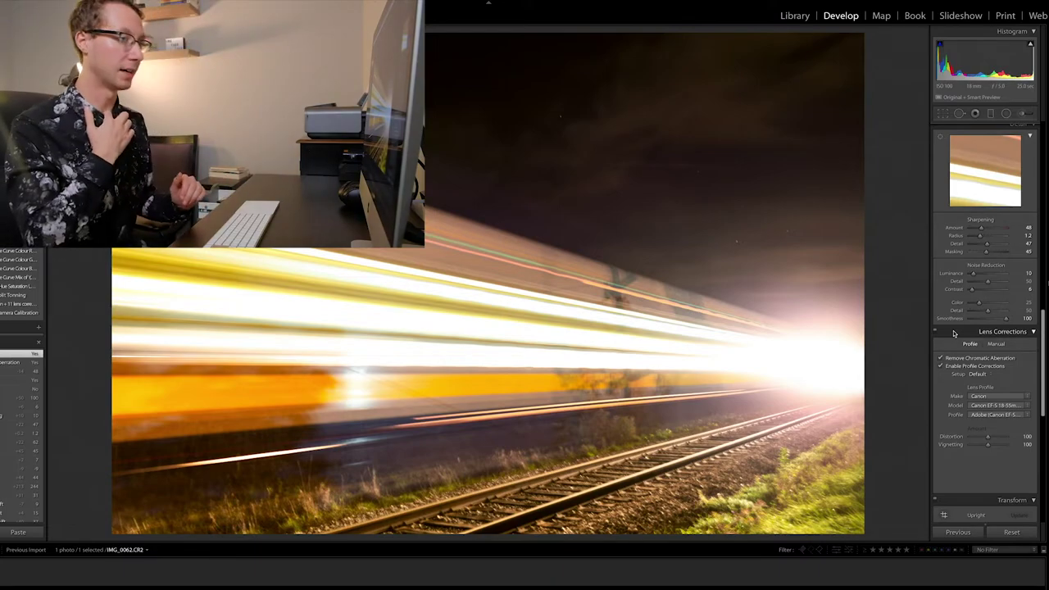
- Begin darkening the corners with a post-crop vignette, Amount slightly negative
{"action": "scroll", "coordinate": [953, 334], "scroll_direction": "down", "scroll_amount": 5}
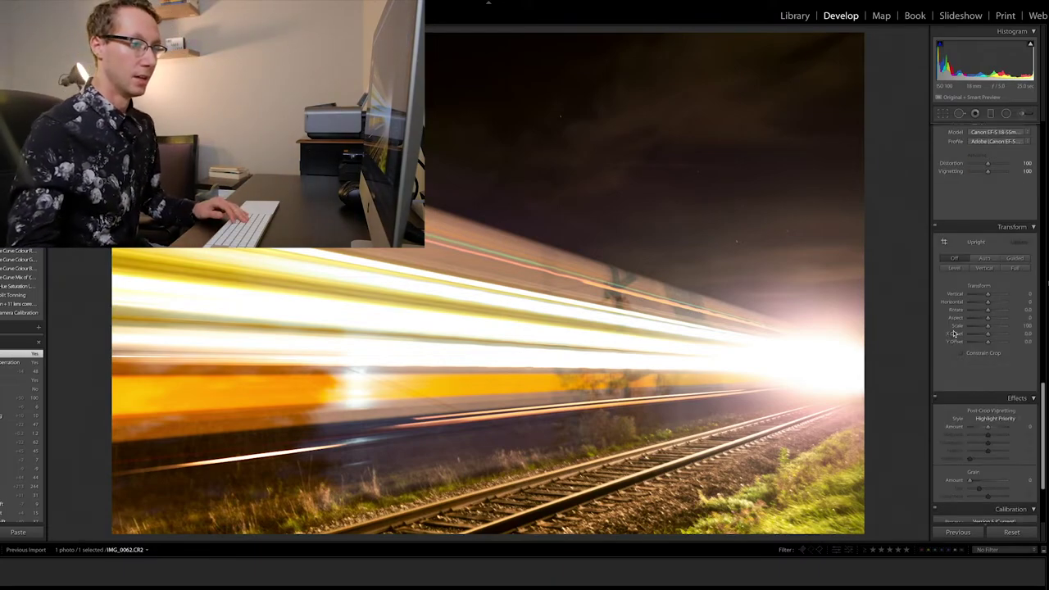
{"action": "scroll", "coordinate": [953, 334], "scroll_direction": "down", "scroll_amount": 1}
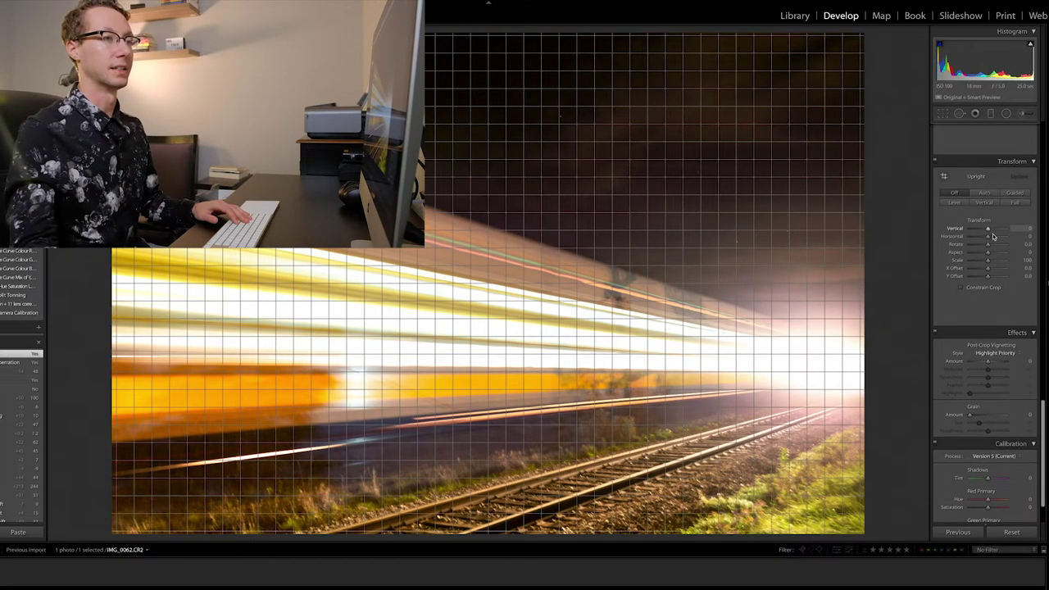
{"action": "left_click_drag", "start_coordinate": [987, 363], "coordinate": [985, 366]}
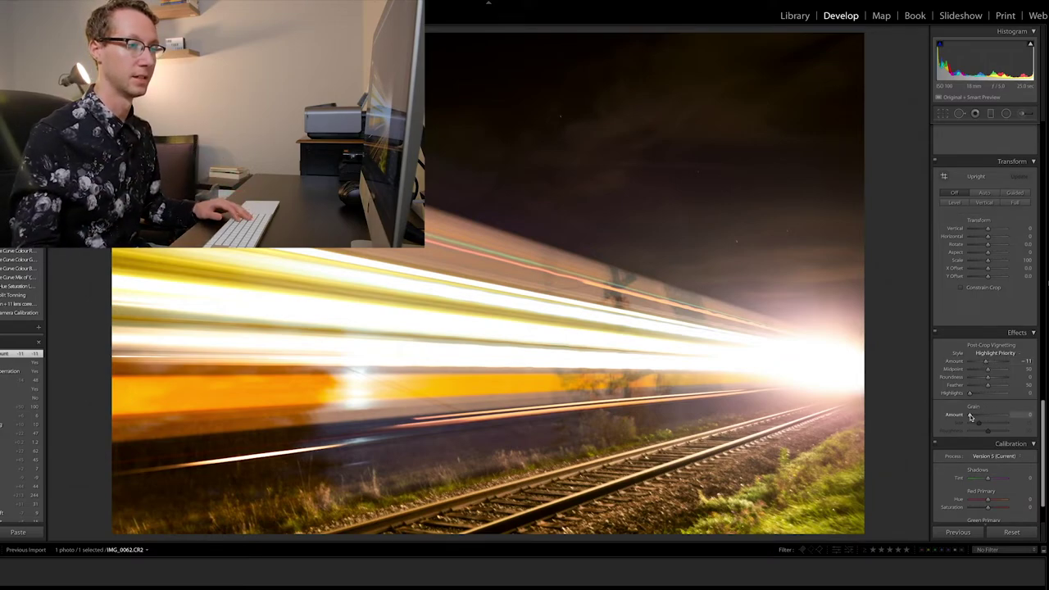
- Add film grain, trying Amount 62 before settling on Amount 17, Size 37, Roughness 54
{"action": "left_click_drag", "start_coordinate": [971, 415], "coordinate": [981, 416]}
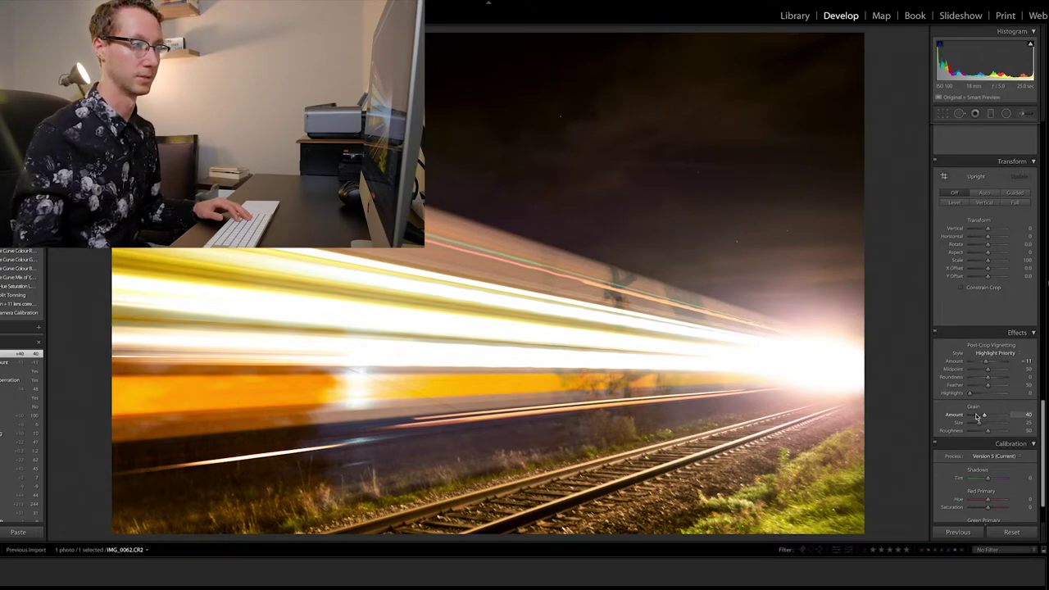
{"action": "left_click_drag", "start_coordinate": [992, 416], "coordinate": [973, 417]}
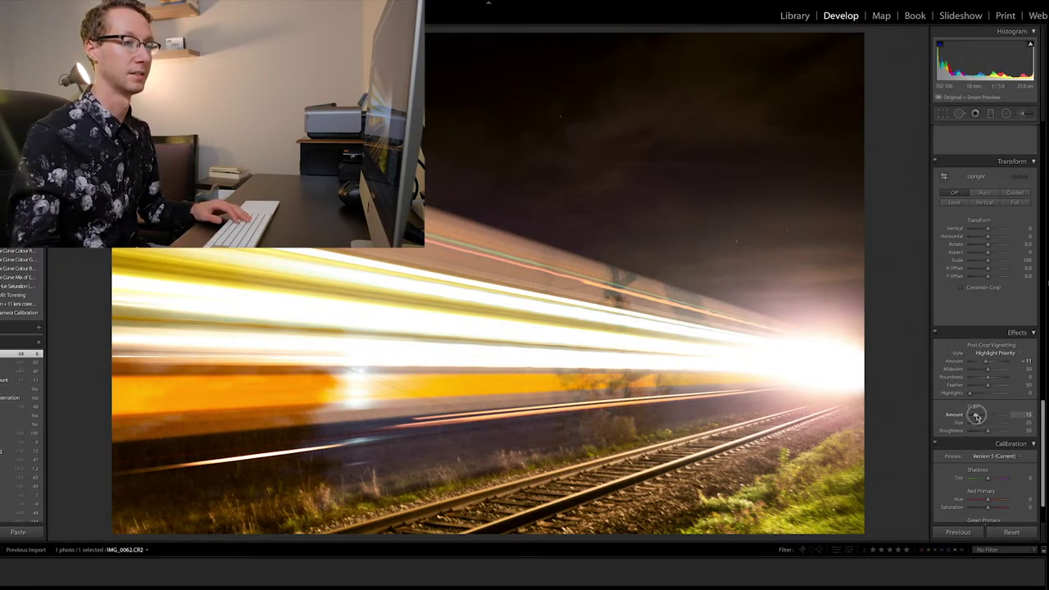
{"action": "left_click_drag", "start_coordinate": [977, 416], "coordinate": [986, 435]}
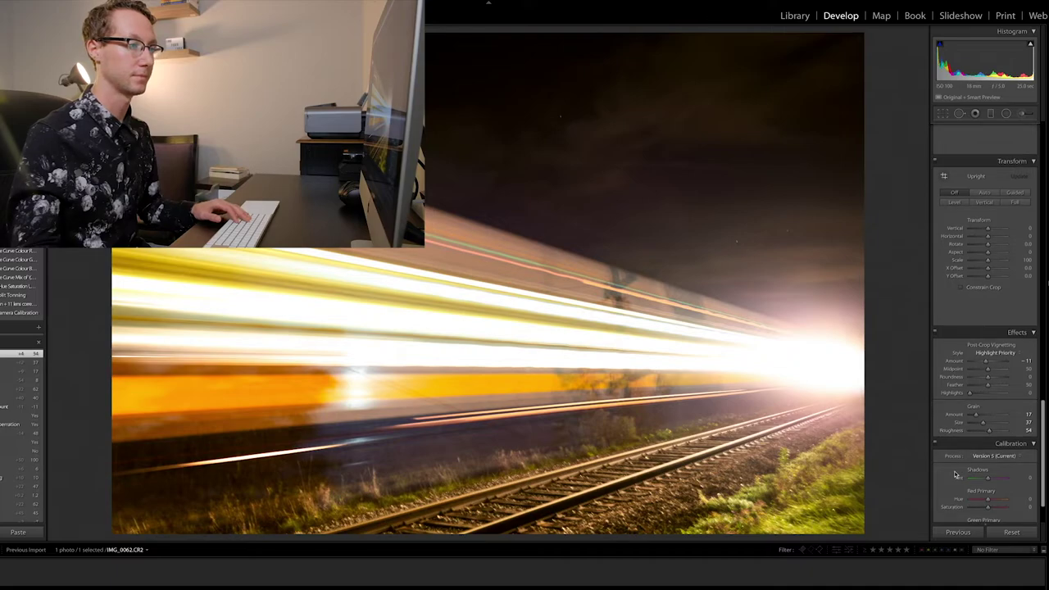
- Preview a different grain amount, then reset the grain slider
{"action": "scroll", "coordinate": [955, 474], "scroll_direction": "down", "scroll_amount": 3}
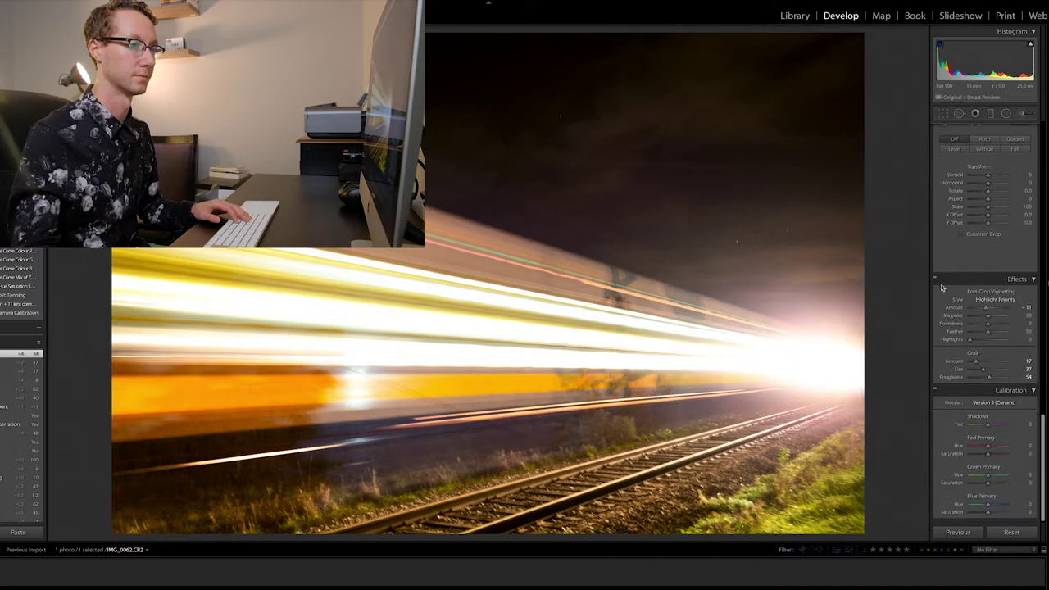
{"action": "left_click_drag", "start_coordinate": [974, 361], "coordinate": [974, 363]}
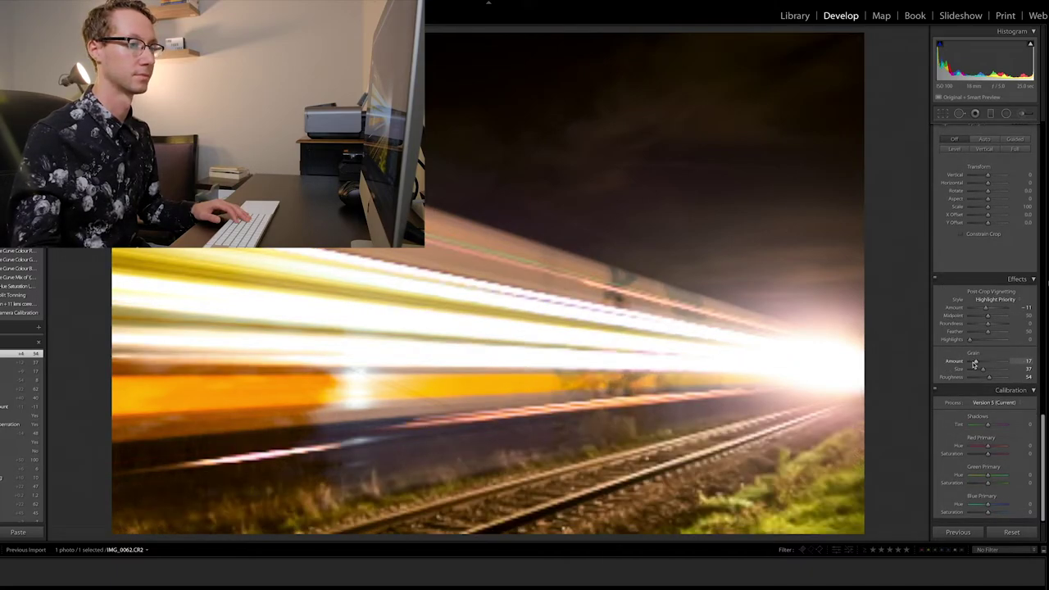
{"action": "double_click", "coordinate": [966, 363]}
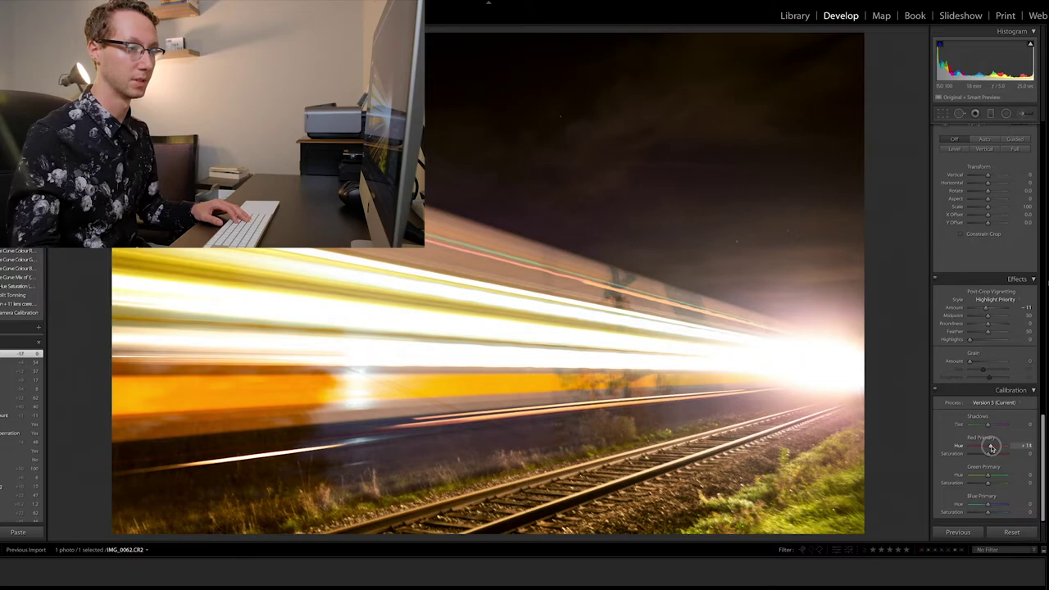
- Set Calibration Red Primary Hue +16, Saturation -9 and Blue Primary Hue -17, Saturation +13
{"action": "left_click_drag", "start_coordinate": [990, 448], "coordinate": [991, 447]}
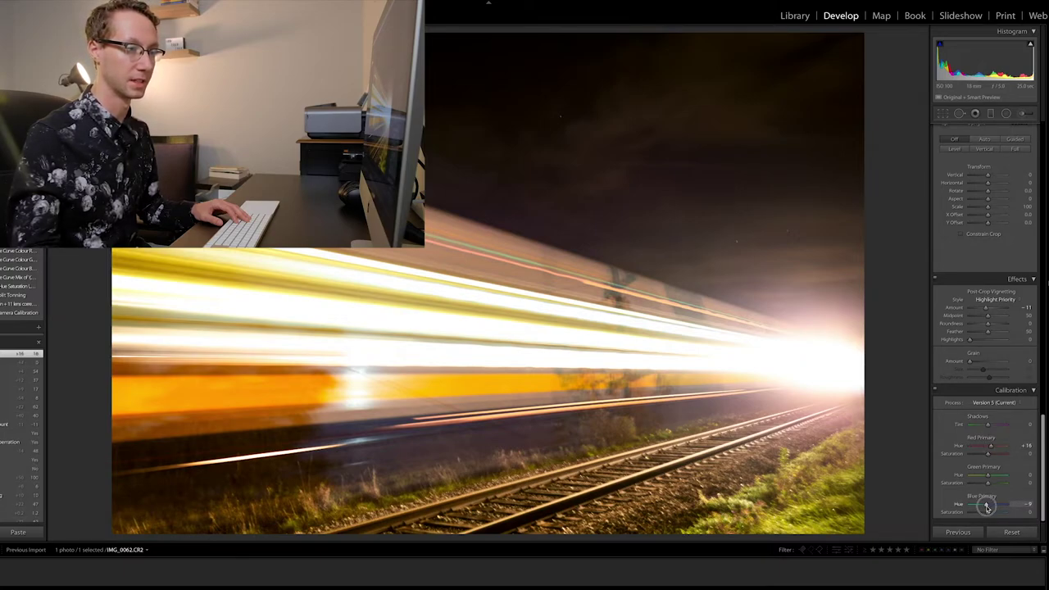
{"action": "left_click_drag", "start_coordinate": [987, 507], "coordinate": [984, 511]}
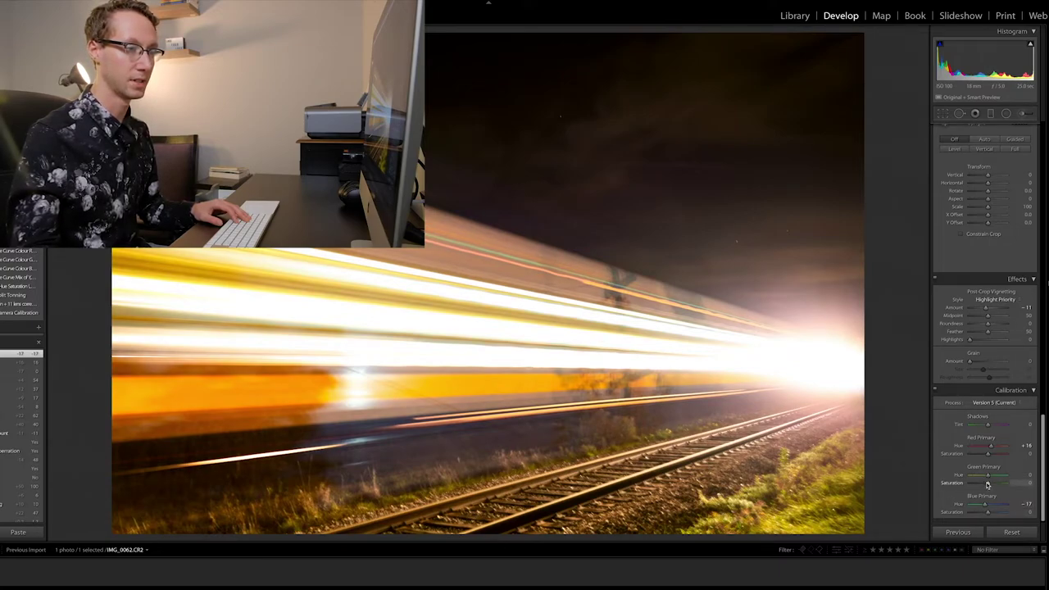
{"action": "left_click_drag", "start_coordinate": [984, 456], "coordinate": [987, 456]}
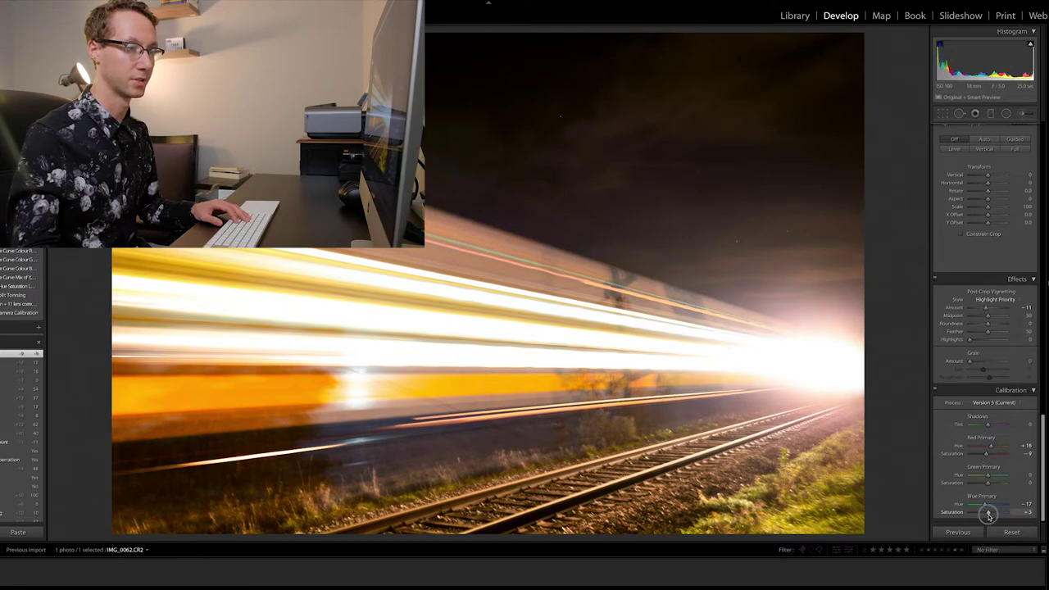
{"action": "left_click_drag", "start_coordinate": [988, 513], "coordinate": [990, 513]}
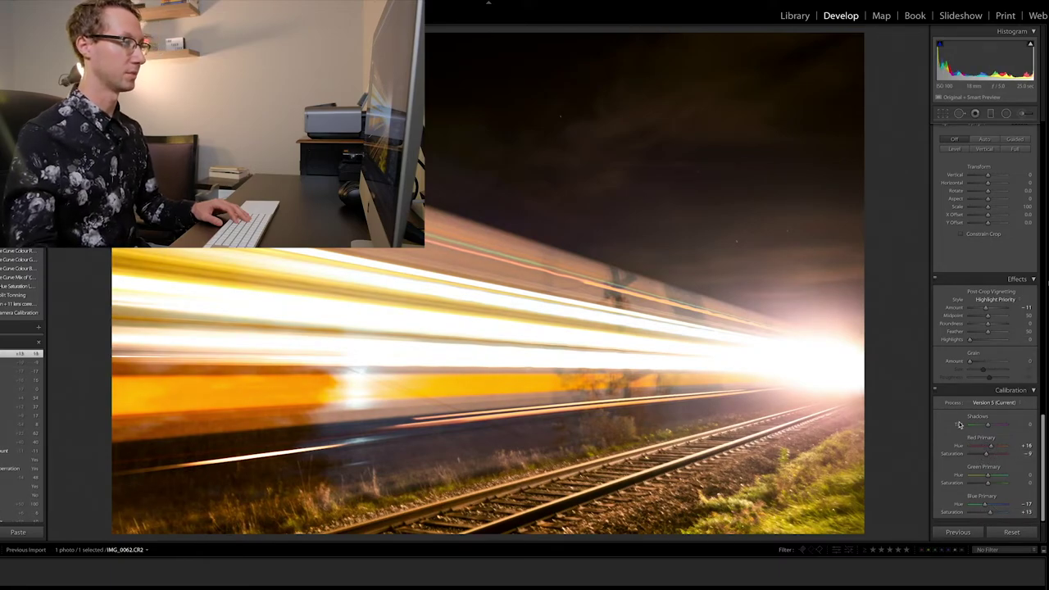
{"action": "scroll", "coordinate": [960, 424], "scroll_direction": "up", "scroll_amount": 5}
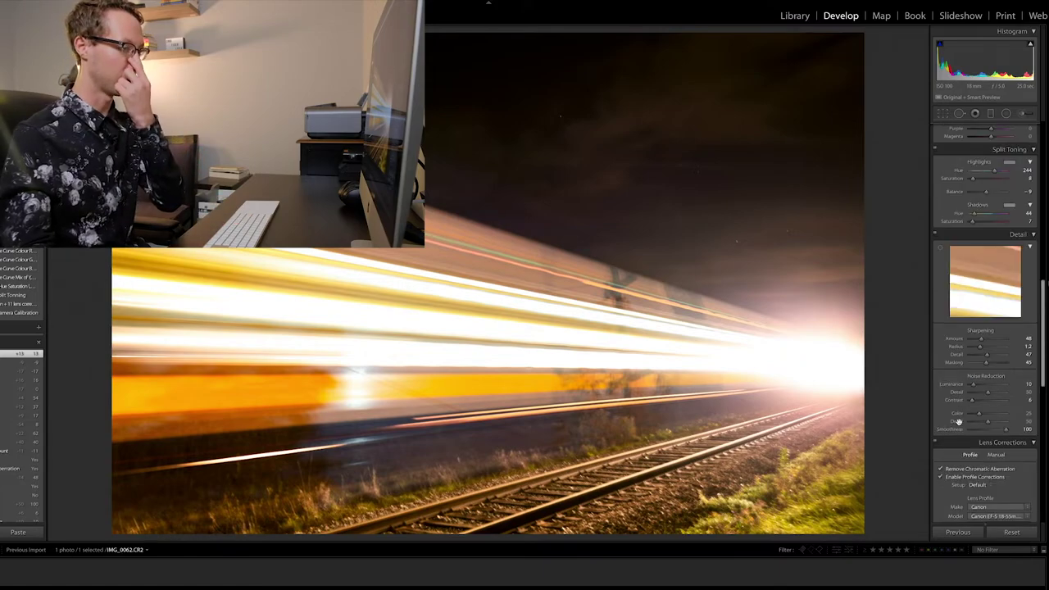
- In Basic, set Saturation -12, return Exposure to 0.00 and Highlights to -11
{"action": "scroll", "coordinate": [971, 368], "scroll_direction": "up", "scroll_amount": 5}
{"action": "scroll", "coordinate": [979, 336], "scroll_direction": "up", "scroll_amount": 5}
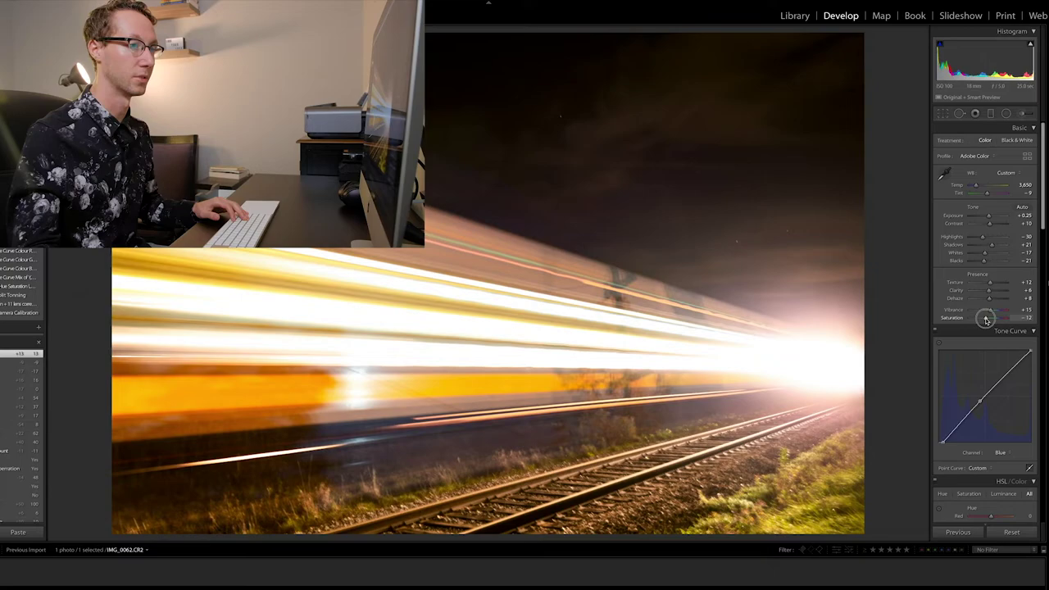
{"action": "left_click_drag", "start_coordinate": [986, 319], "coordinate": [984, 321]}
{"action": "left_click_drag", "start_coordinate": [988, 219], "coordinate": [988, 219]}
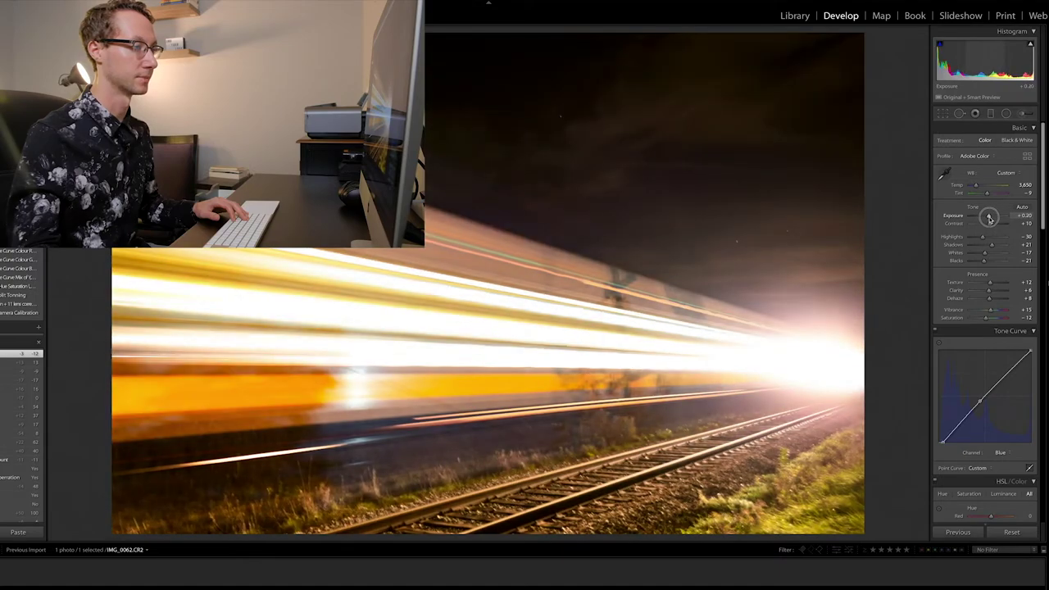
{"action": "left_click_drag", "start_coordinate": [988, 219], "coordinate": [987, 237]}
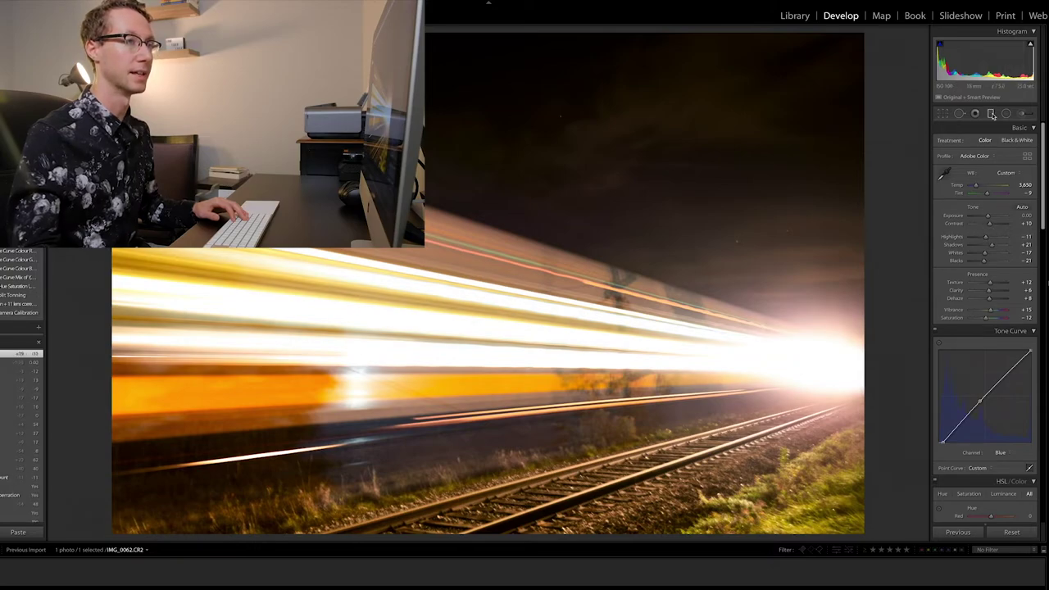
{"action": "left_click", "coordinate": [989, 114]}
- Draw a graduated filter across the sky, reset its exposure and saturation, then set exposure 0.24
{"action": "left_click_drag", "start_coordinate": [531, 115], "coordinate": [477, 292]}
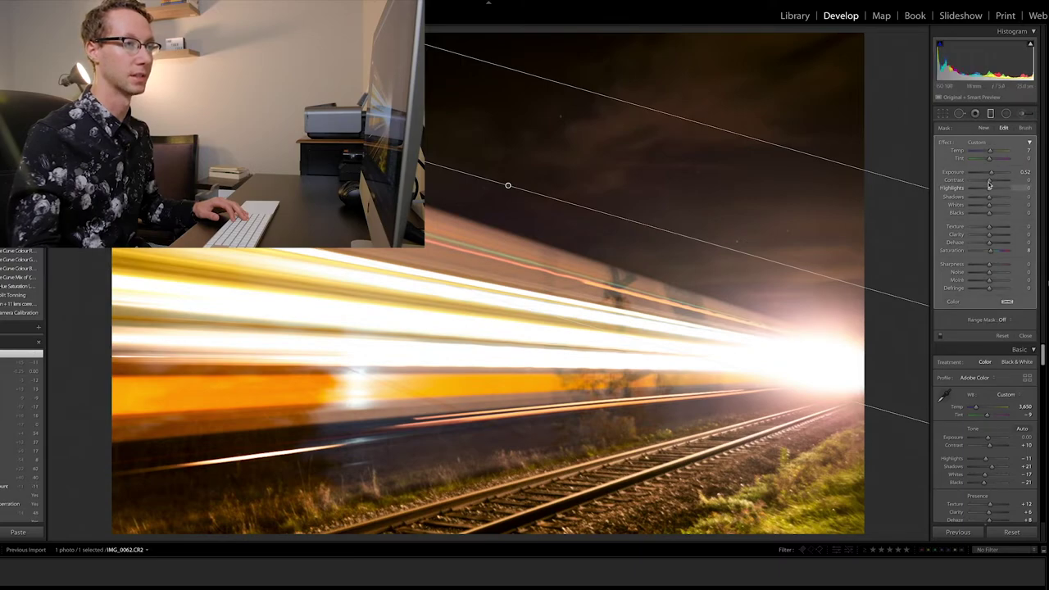
{"action": "double_click", "coordinate": [955, 173]}
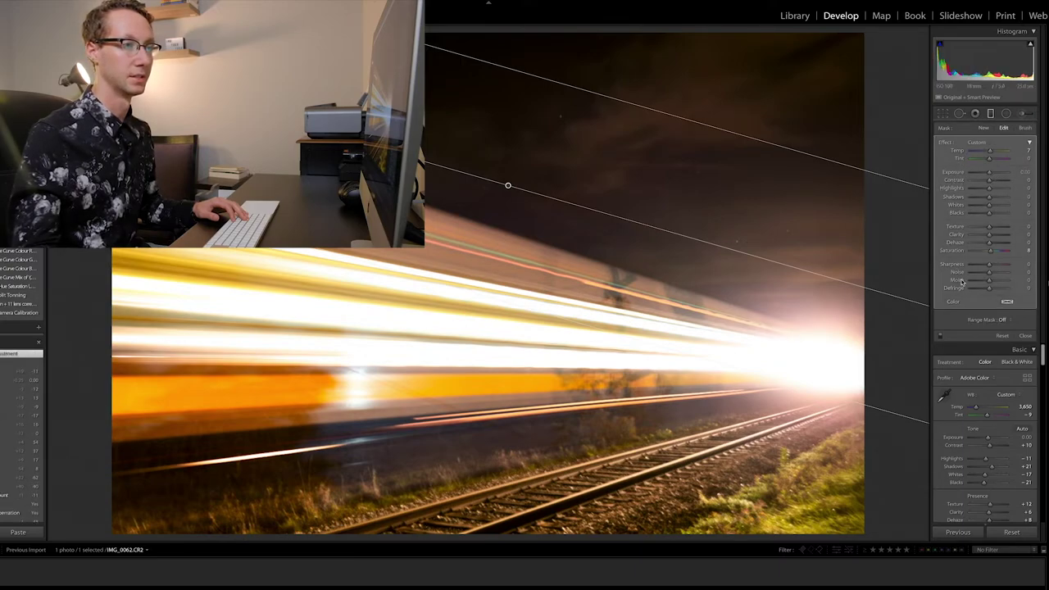
{"action": "double_click", "coordinate": [956, 252]}
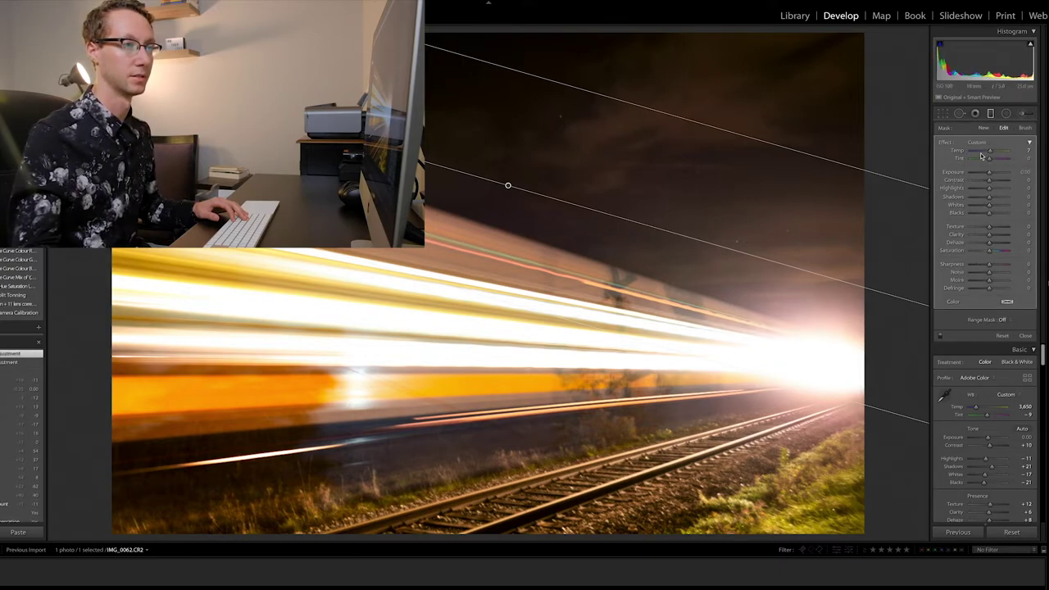
{"action": "mouse_move", "coordinate": [988, 173]}
{"action": "left_mouse_down"}
{"action": "mouse_move", "coordinate": [970, 188]}
{"action": "mouse_move", "coordinate": [998, 176]}
{"action": "mouse_move", "coordinate": [989, 184]}
{"action": "left_mouse_up"}
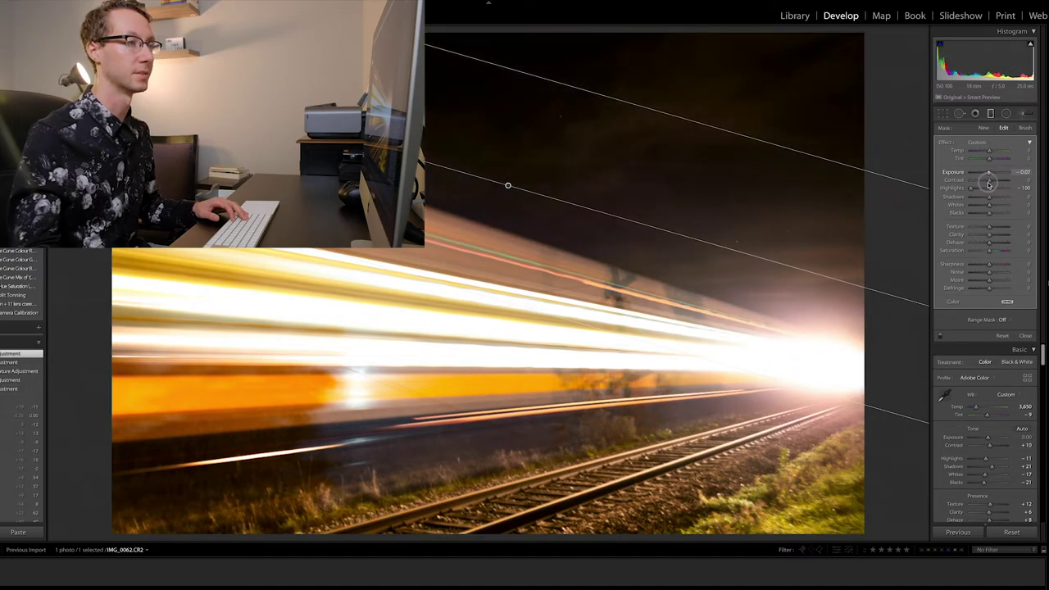
{"action": "left_click", "coordinate": [1007, 302]}
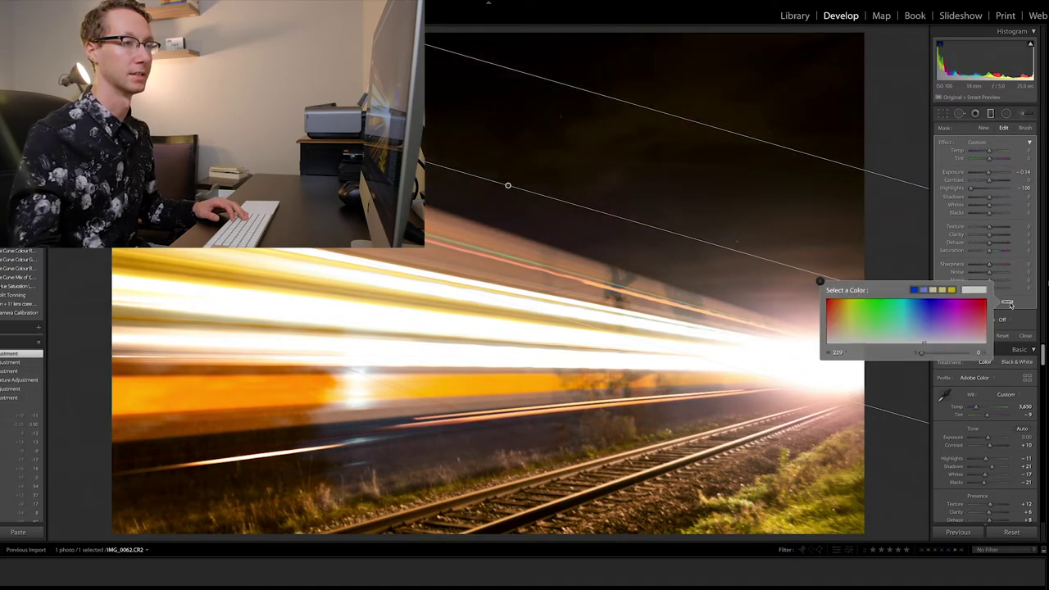
{"action": "left_click", "coordinate": [943, 233]}
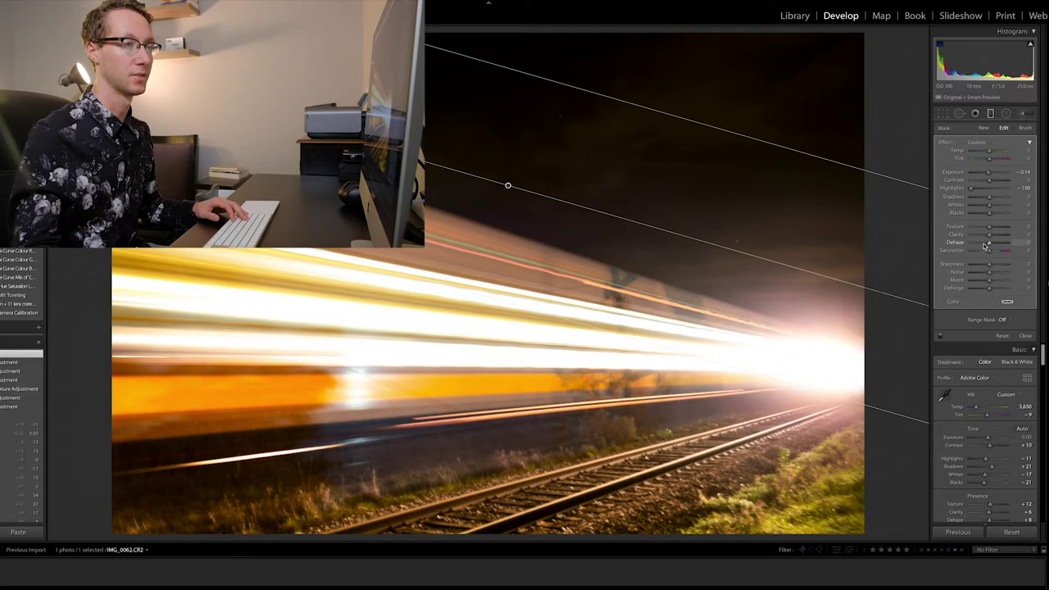
- Set the sky filter's Clarity 10, Exposure 1.05, Temp -12, and slightly rotate the gradient
{"action": "left_click", "coordinate": [989, 235]}
{"action": "left_click_drag", "start_coordinate": [991, 236], "coordinate": [990, 231]}
{"action": "left_click_drag", "start_coordinate": [991, 175], "coordinate": [995, 175]}
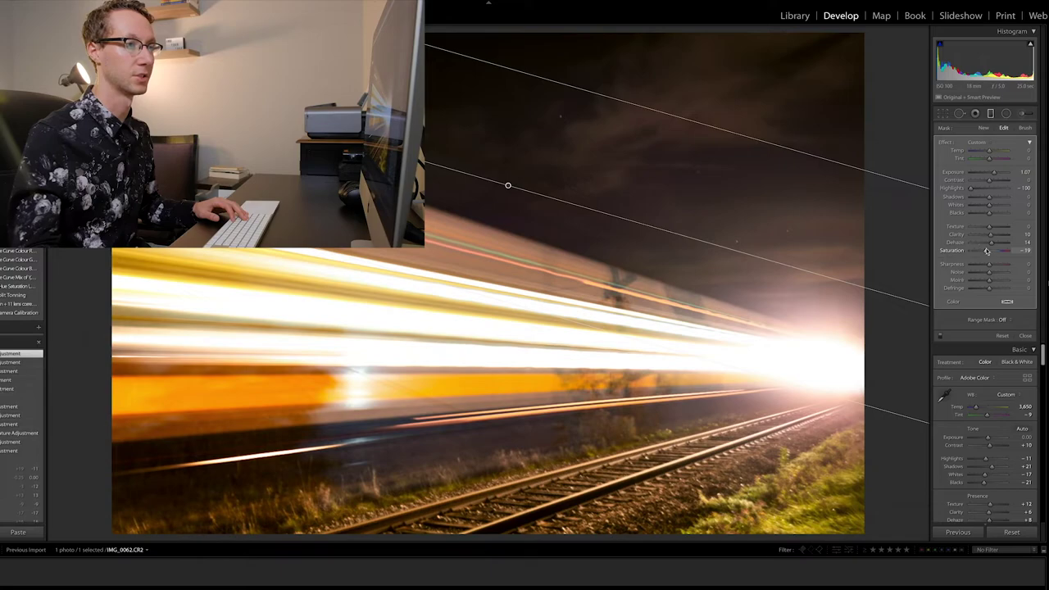
{"action": "left_click_drag", "start_coordinate": [987, 153], "coordinate": [994, 175]}
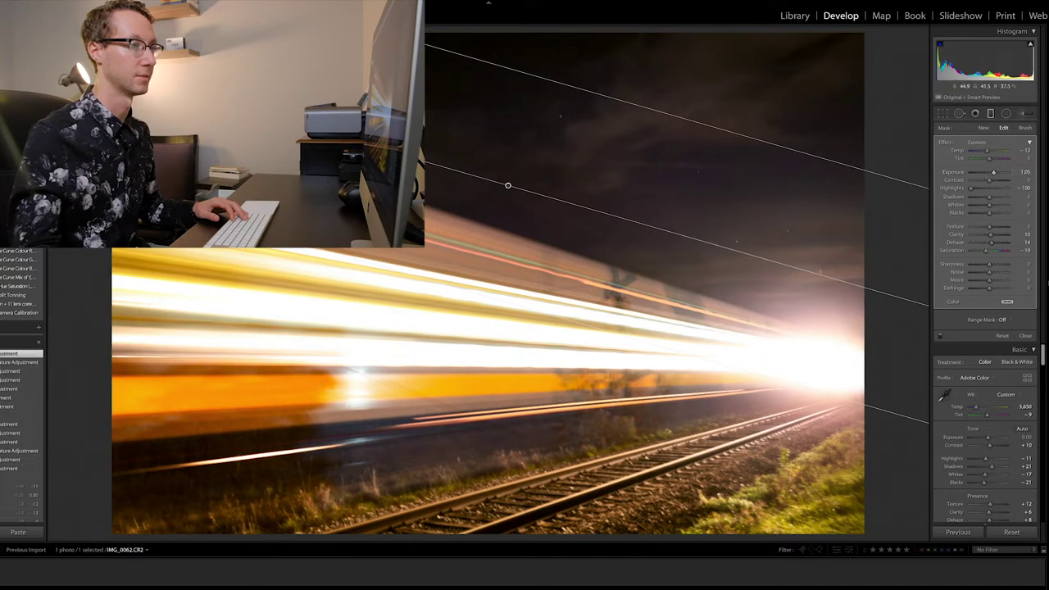
{"action": "left_click_drag", "start_coordinate": [820, 272], "coordinate": [818, 280]}
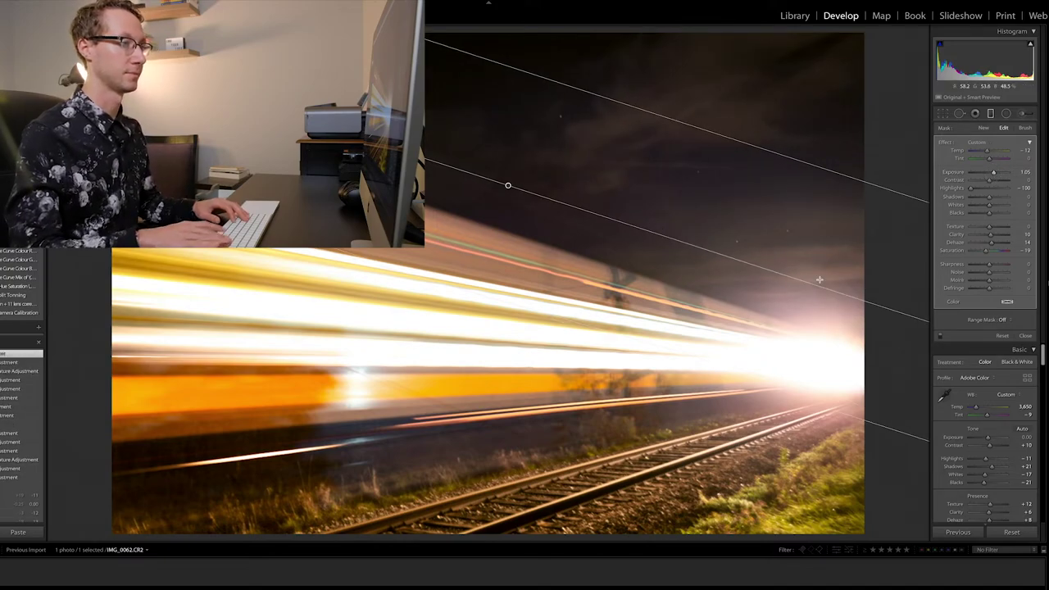
{"action": "key", "text": "q"}
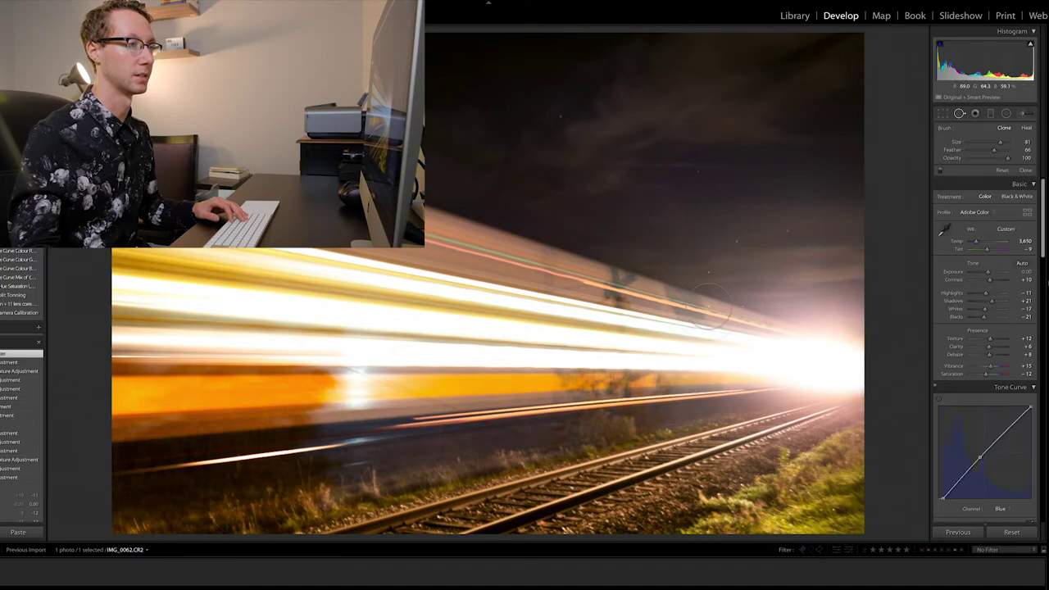
- Remove a spot in the upper sky and set Highlights -55 and Exposure +0.15
{"action": "left_click", "coordinate": [744, 260]}
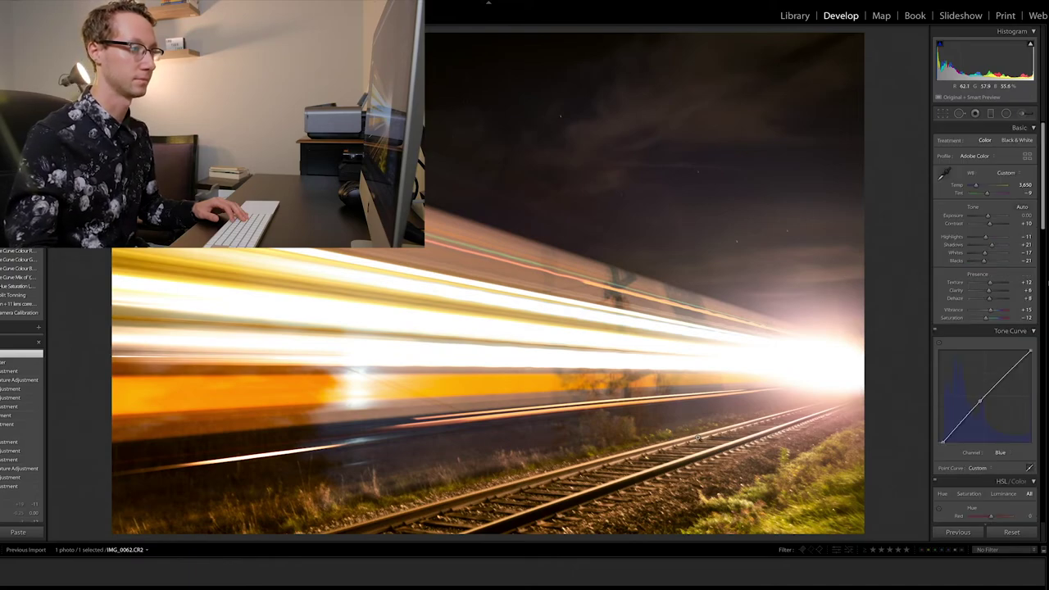
{"action": "left_click_drag", "start_coordinate": [974, 237], "coordinate": [989, 218]}
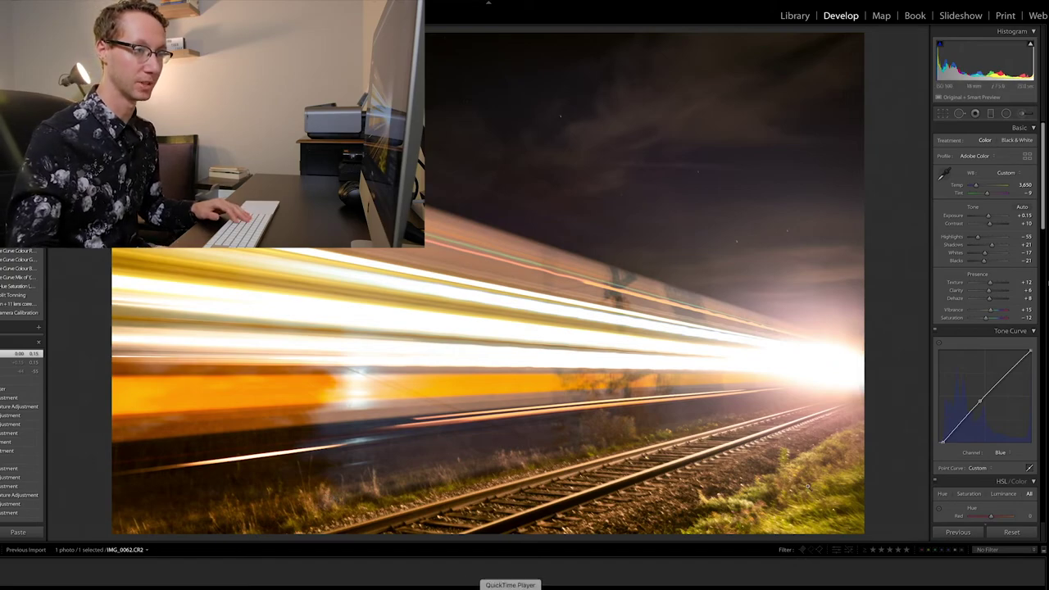
{"action": "scroll", "coordinate": [1037, 136], "scroll_direction": "up", "scroll_amount": 1}
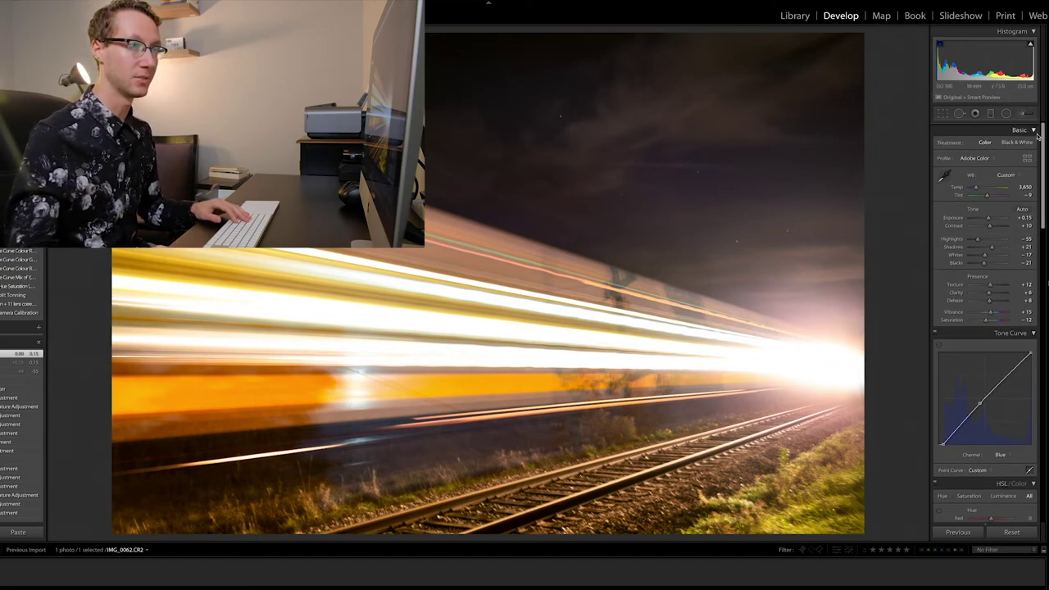
- Preview black and white, revert to colour, then create a virtual copy of IMG_0062.CR2
{"action": "key", "text": "v"}
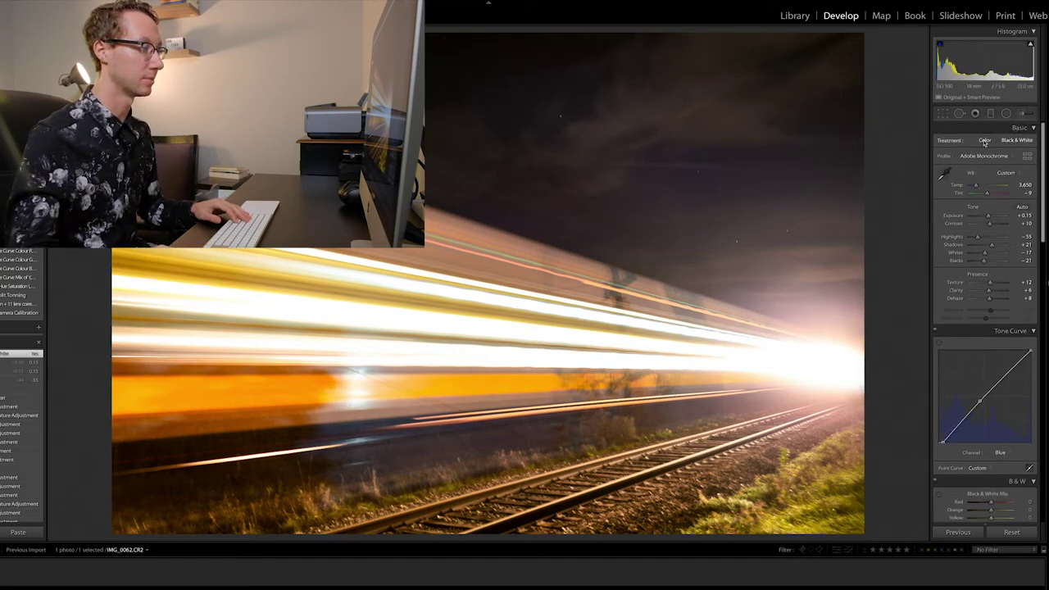
{"action": "left_click", "coordinate": [984, 140]}
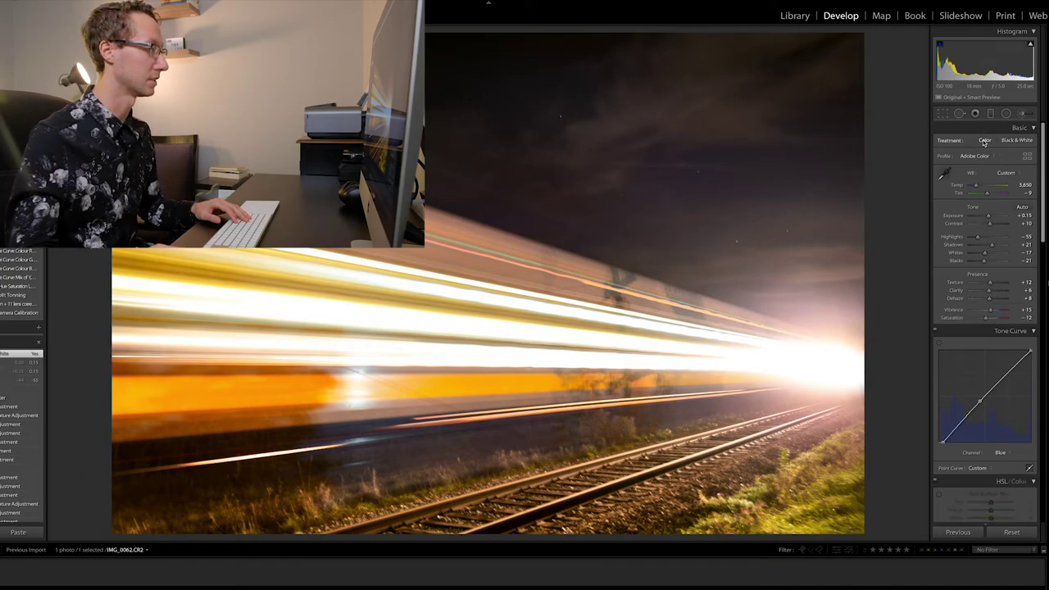
{"action": "right_click", "coordinate": [1, 326]}
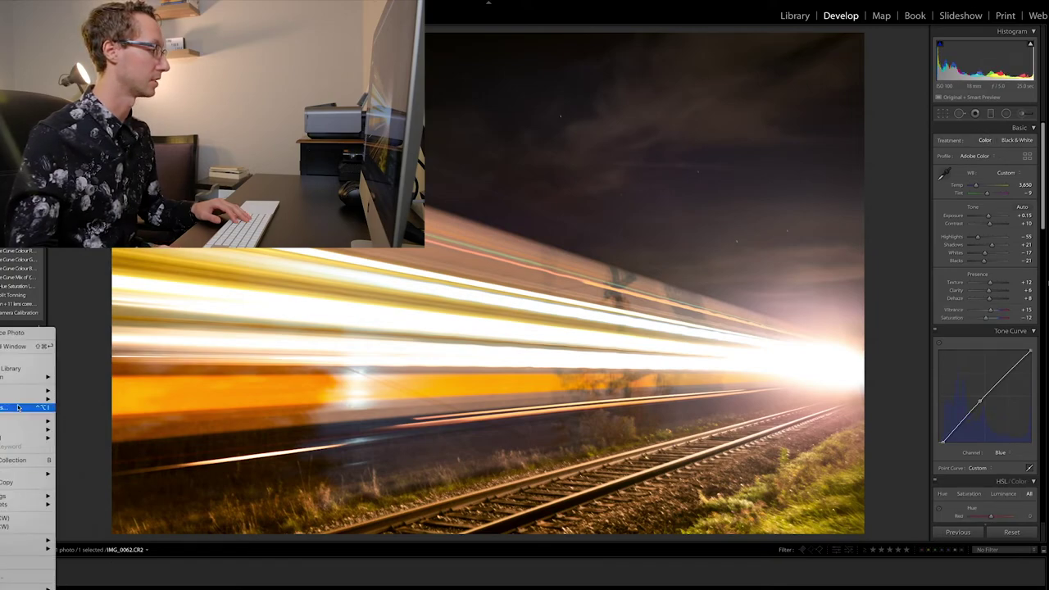
{"action": "left_click", "coordinate": [16, 482]}
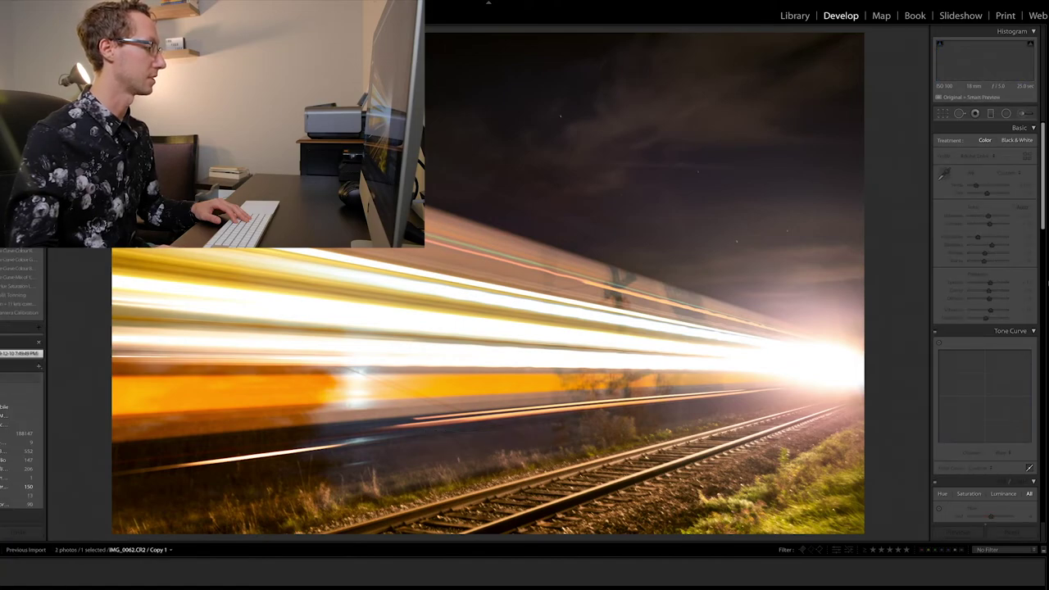
- Convert the virtual copy to black and white, set Exposure -0.41, and select both photos
{"action": "key", "text": "v"}
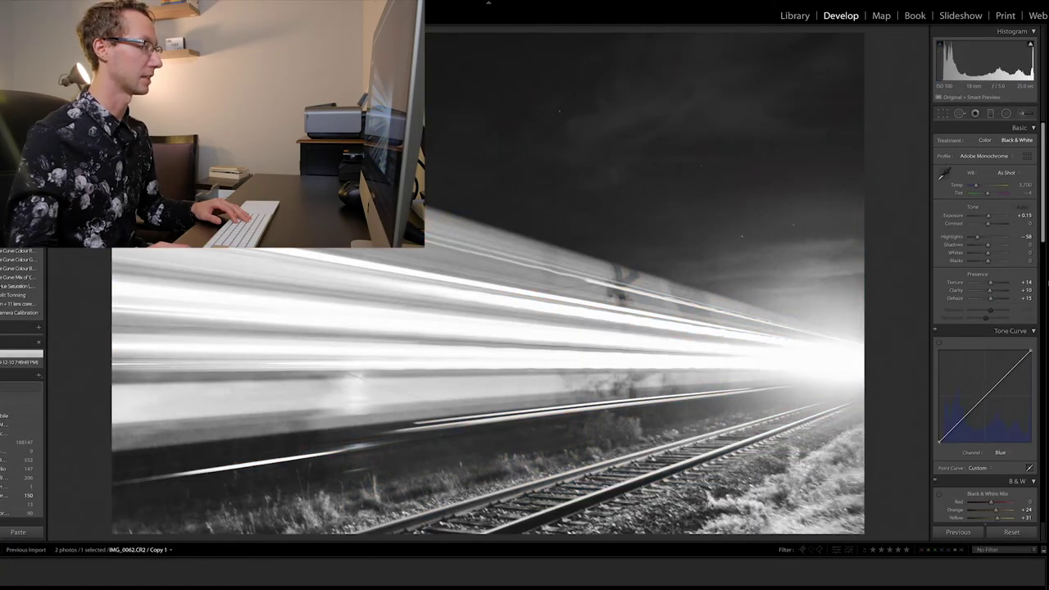
{"action": "left_click_drag", "start_coordinate": [989, 215], "coordinate": [986, 217]}
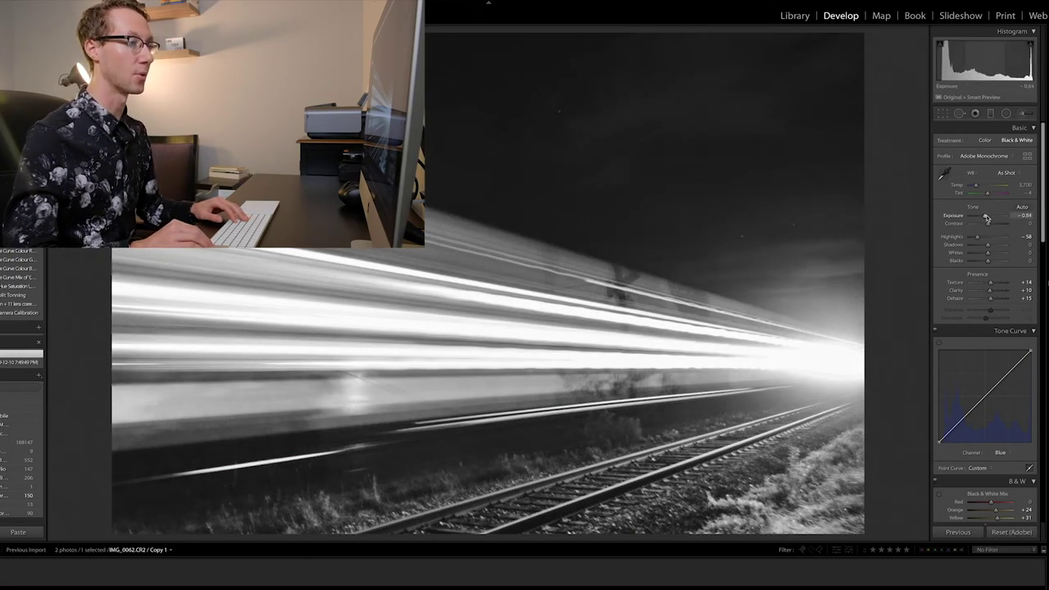
{"action": "left_click_drag", "start_coordinate": [986, 218], "coordinate": [987, 218]}
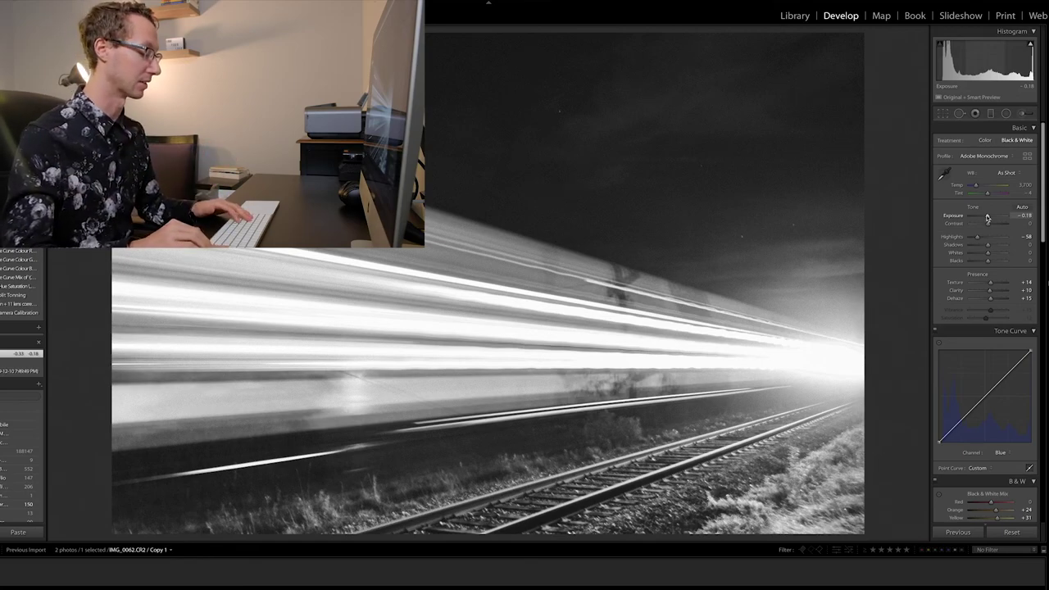
{"action": "left_click_drag", "start_coordinate": [987, 218], "coordinate": [987, 218]}
{"action": "key", "text": "ctrl+a"}
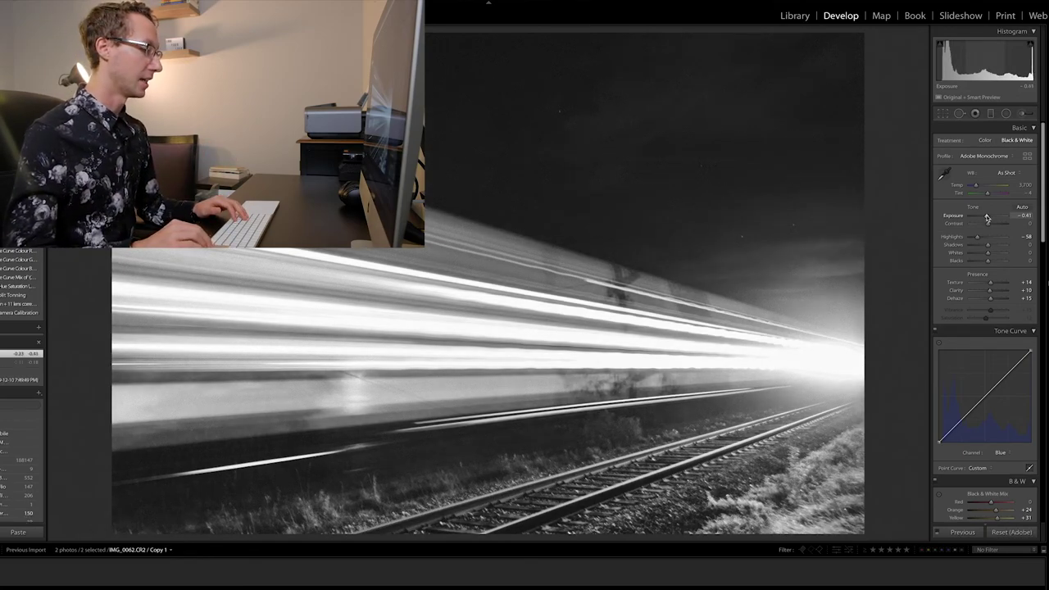